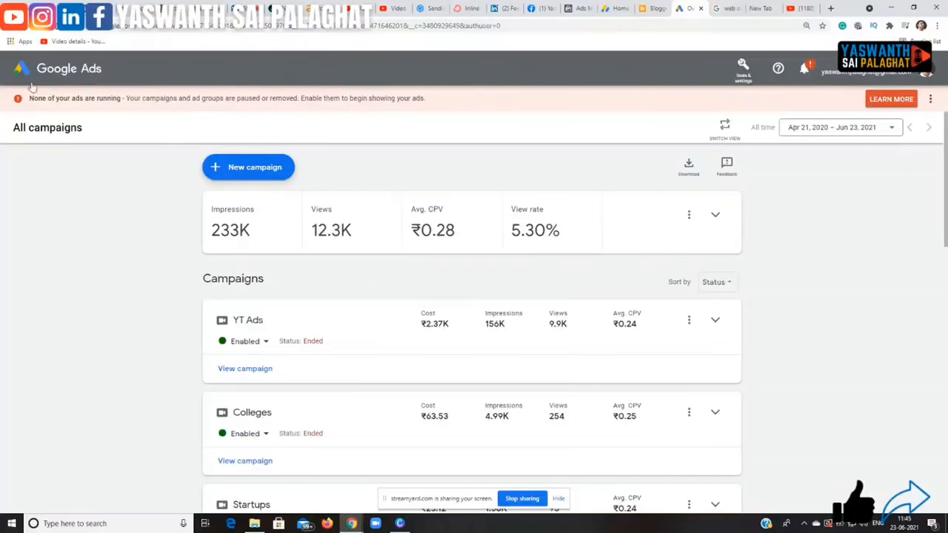
# Start a new campaign and look over the entries available under Tools & Settings
pyautogui.click(279, 169)
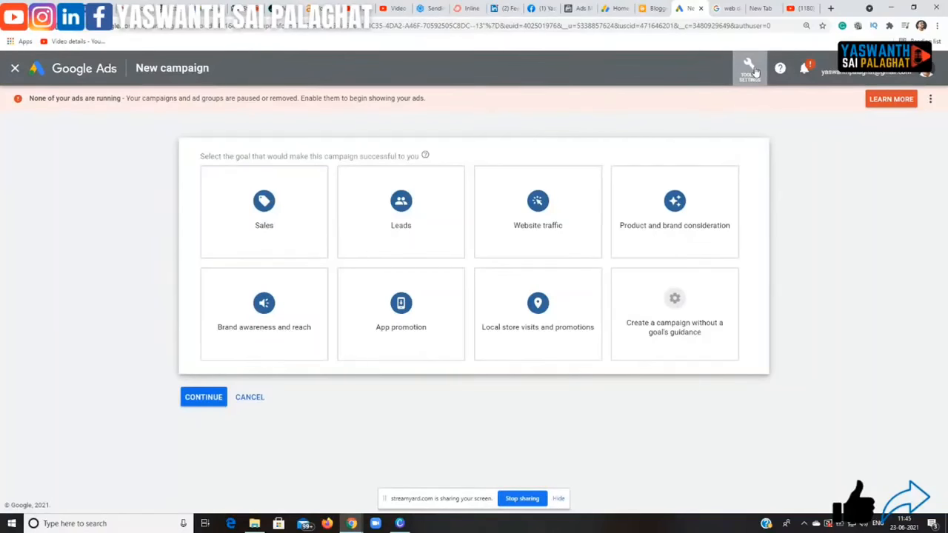
pyautogui.click(756, 69)
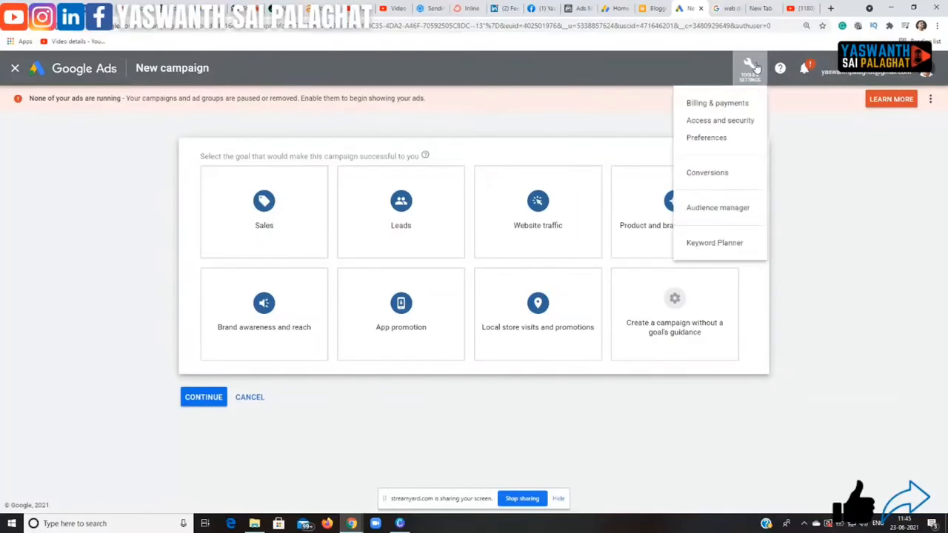
pyautogui.click(871, 175)
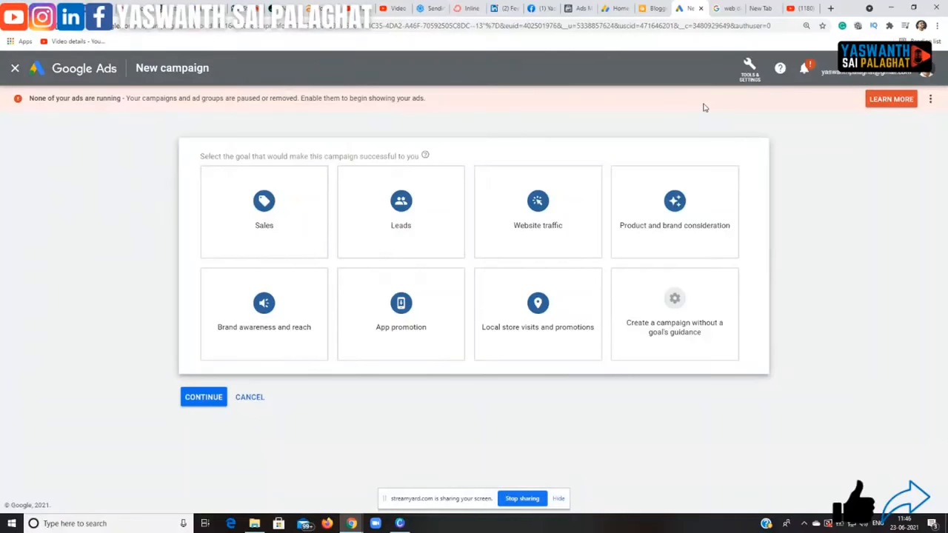
pyautogui.click(750, 69)
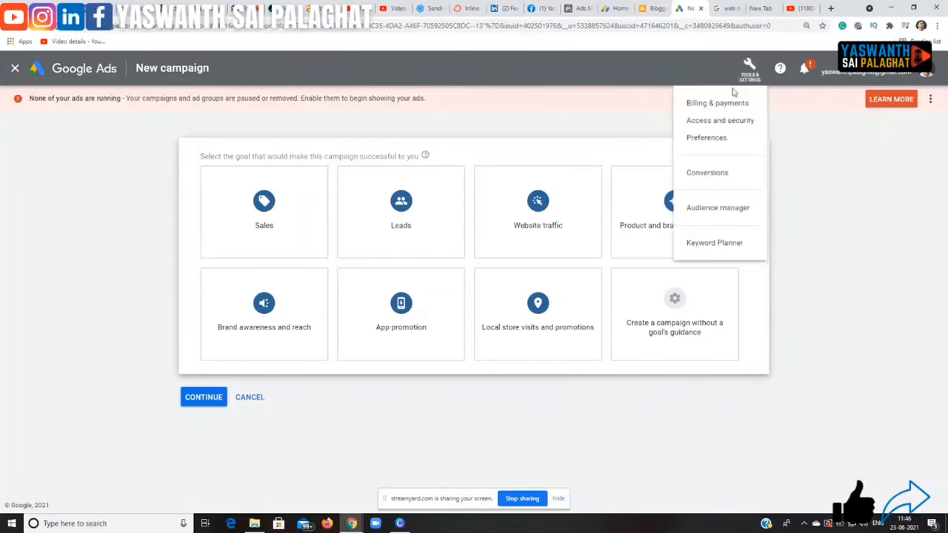
pyautogui.click(878, 228)
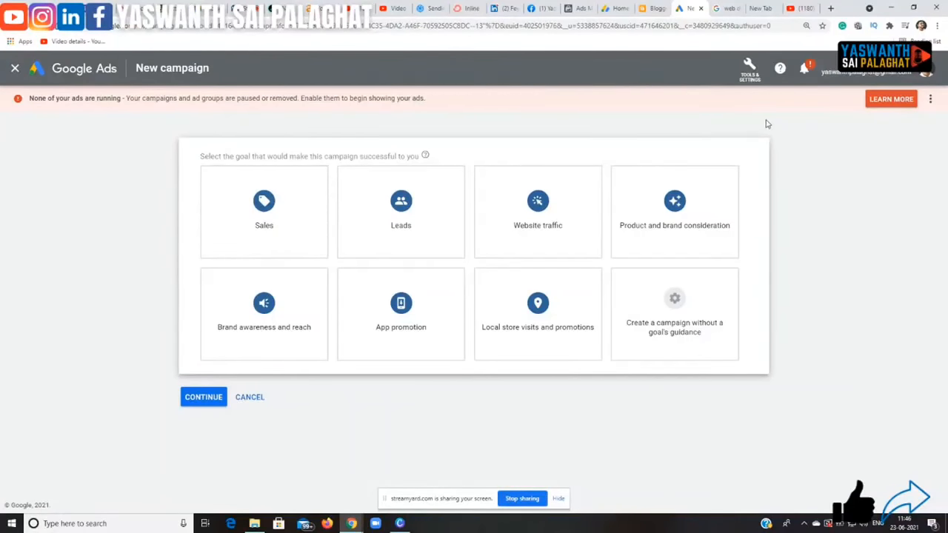
# Choose to create the campaign without a goal's guidance
pyautogui.click(263, 202)
pyautogui.moveTo(679, 217)
pyautogui.moveTo(269, 314)
pyautogui.click(676, 337)
pyautogui.click(689, 323)
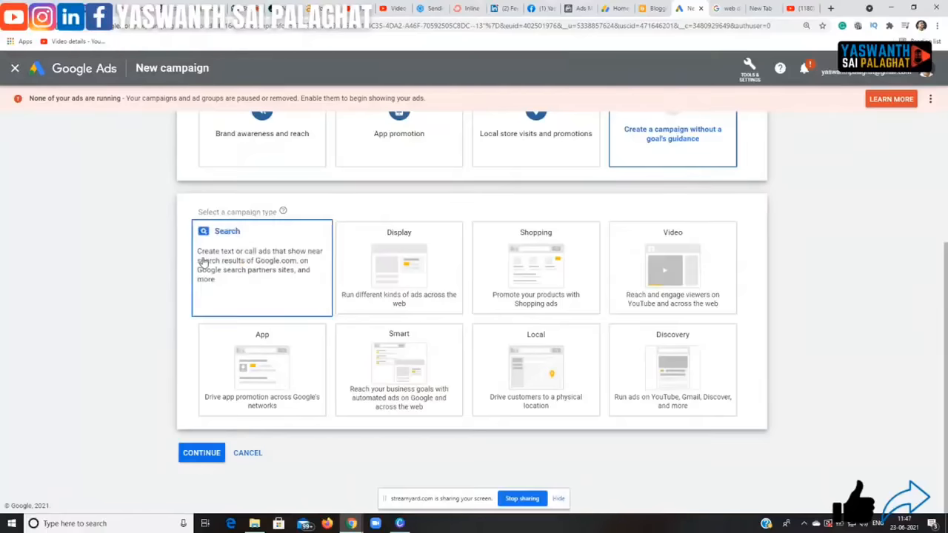
# Examine the campaign goals and the campaign types offered for a campaign without a goal's guidance
pyautogui.scroll(2, 222, 267)
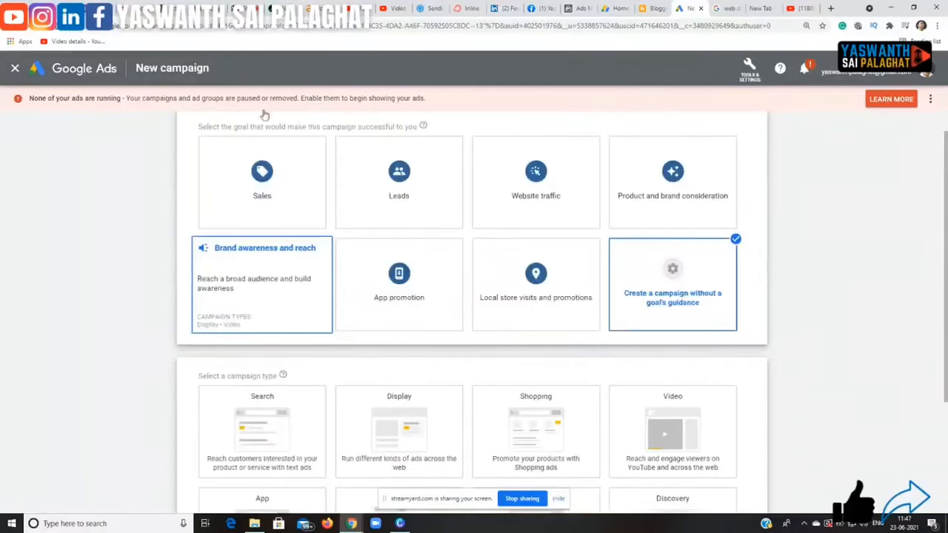
pyautogui.scroll(-1, 585, 429)
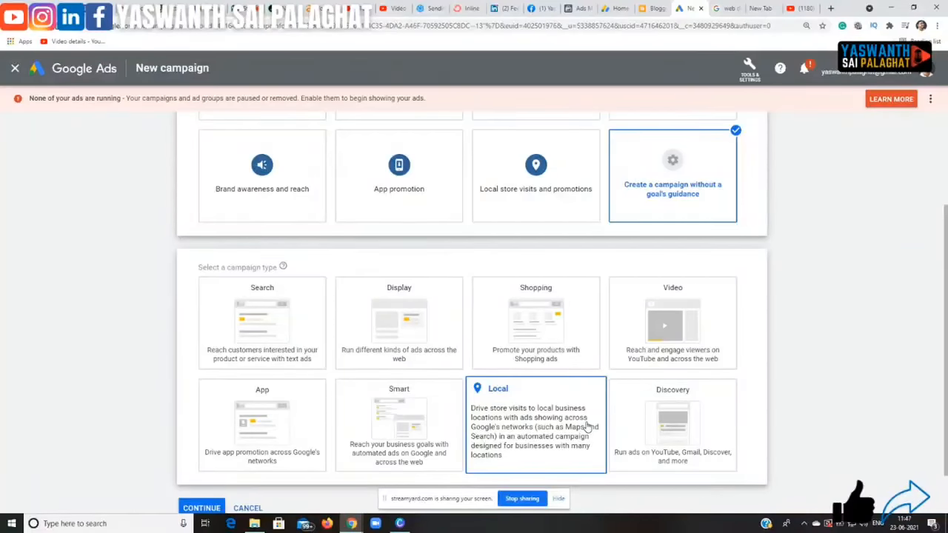
pyautogui.scroll(-1, 885, 320)
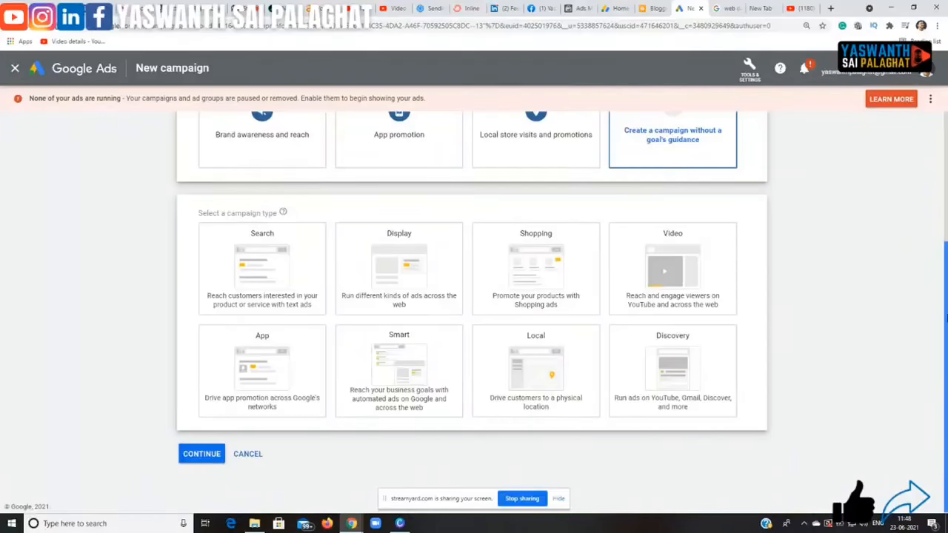
pyautogui.click(496, 298)
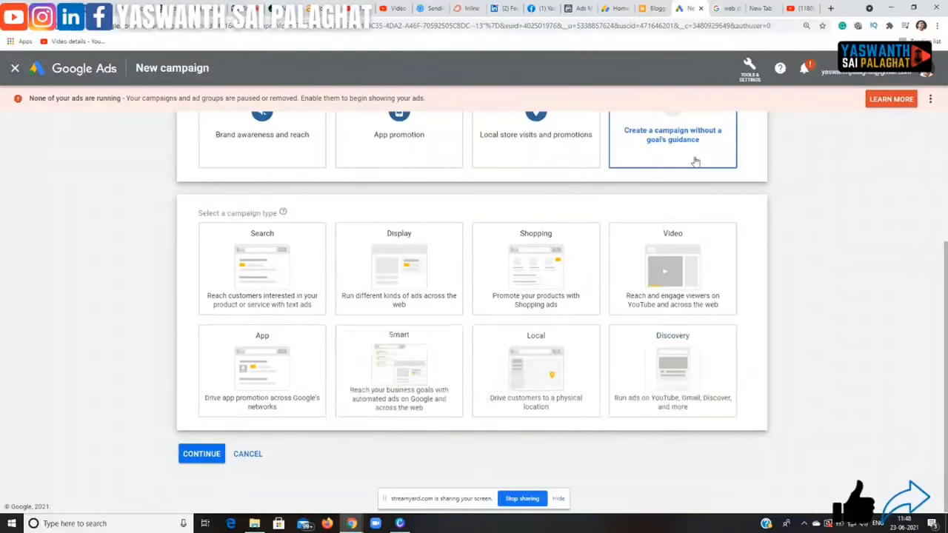
pyautogui.scroll(3, 667, 282)
pyautogui.scroll(-3, 826, 269)
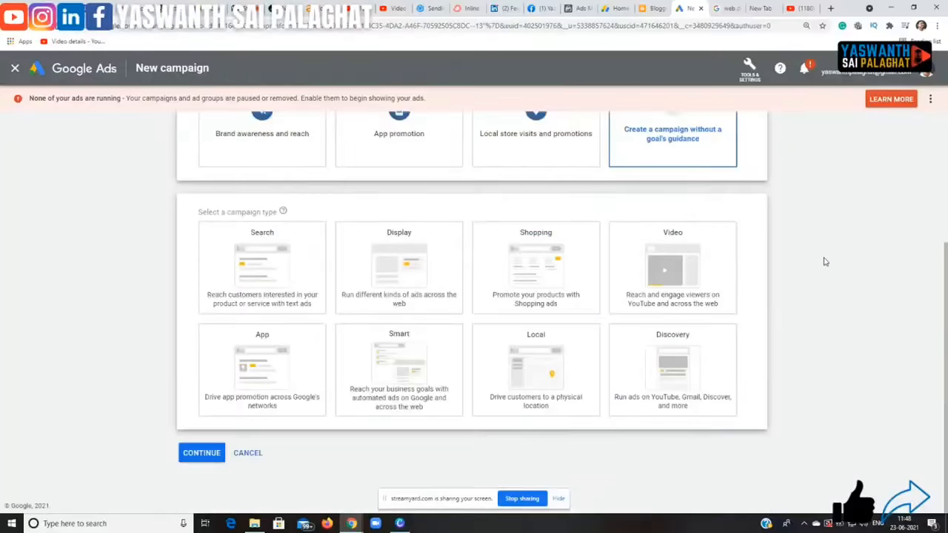
pyautogui.scroll(3, 796, 259)
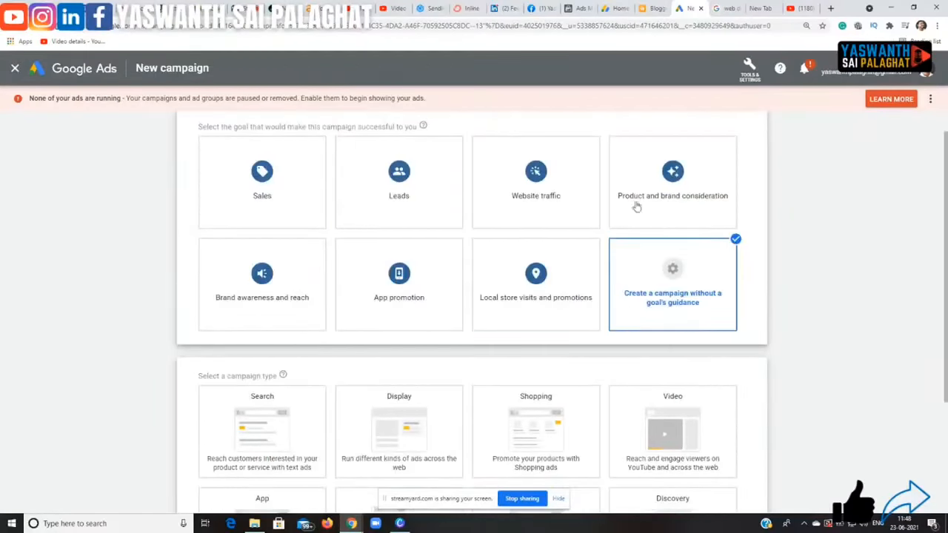
pyautogui.scroll(-2, 593, 251)
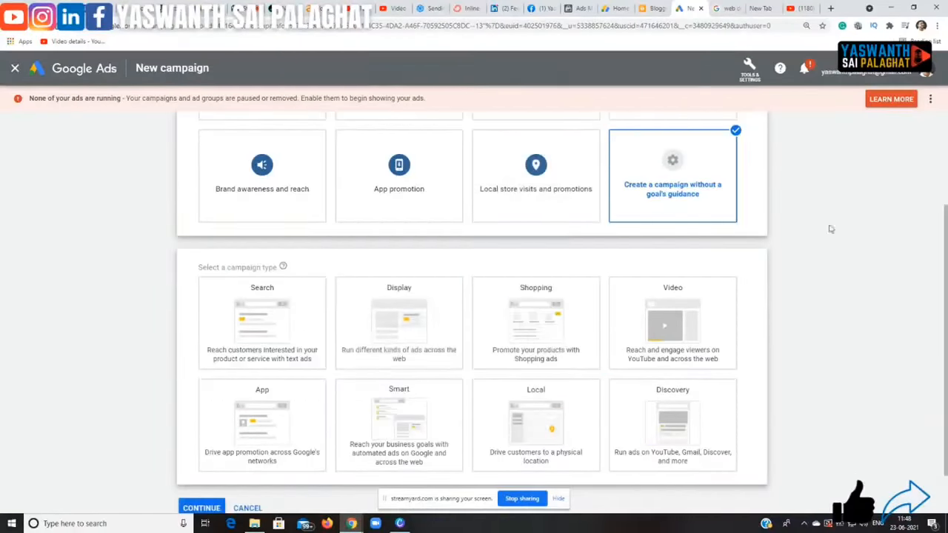
pyautogui.moveTo(695, 185)
pyautogui.scroll(-1, 794, 194)
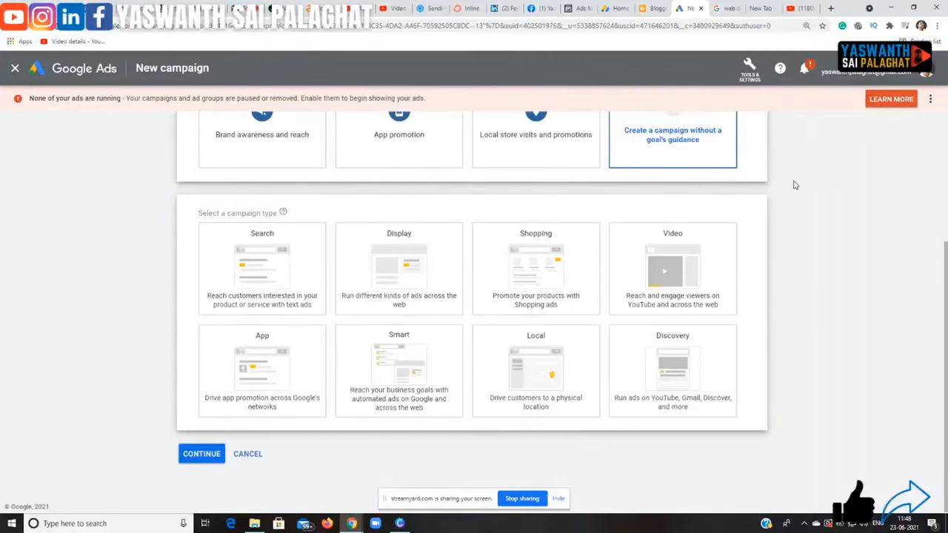
pyautogui.scroll(1, 817, 195)
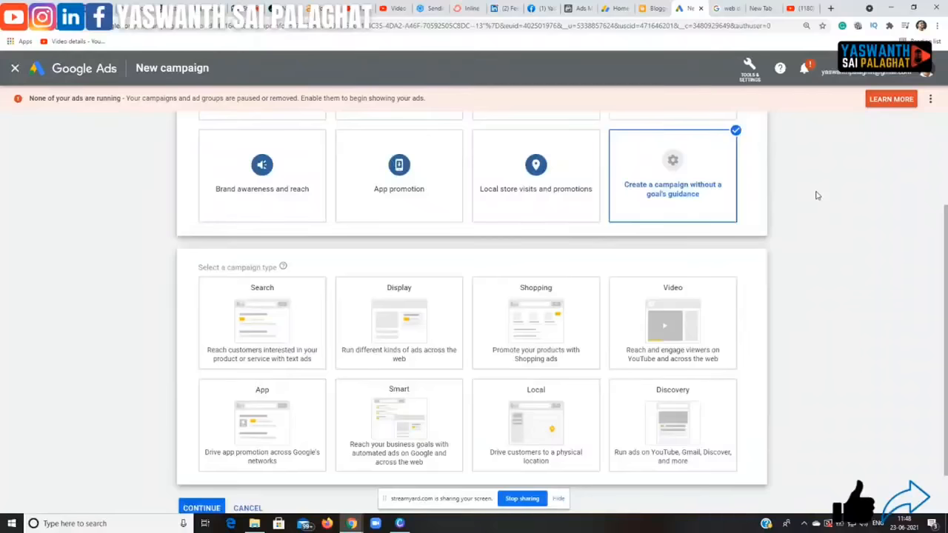
pyautogui.scroll(-1, 817, 196)
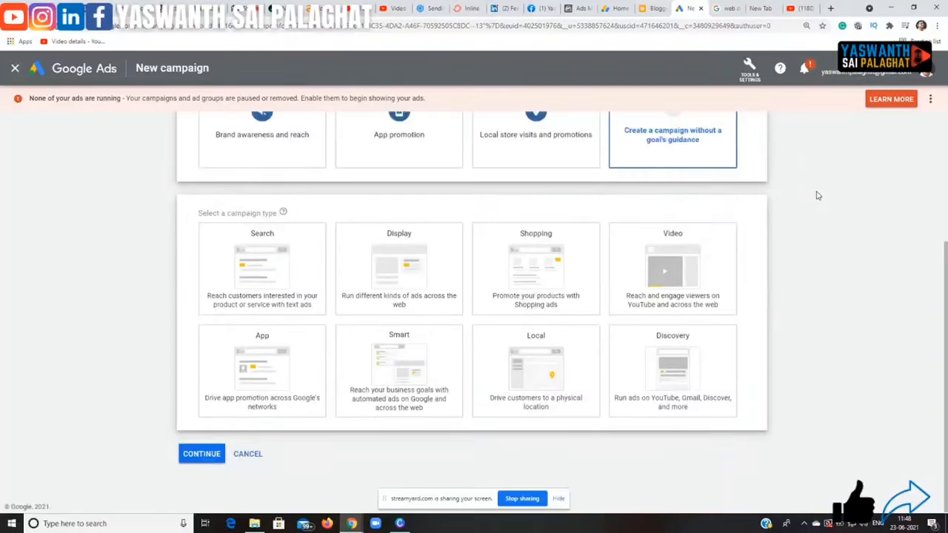
pyautogui.scroll(1, 817, 195)
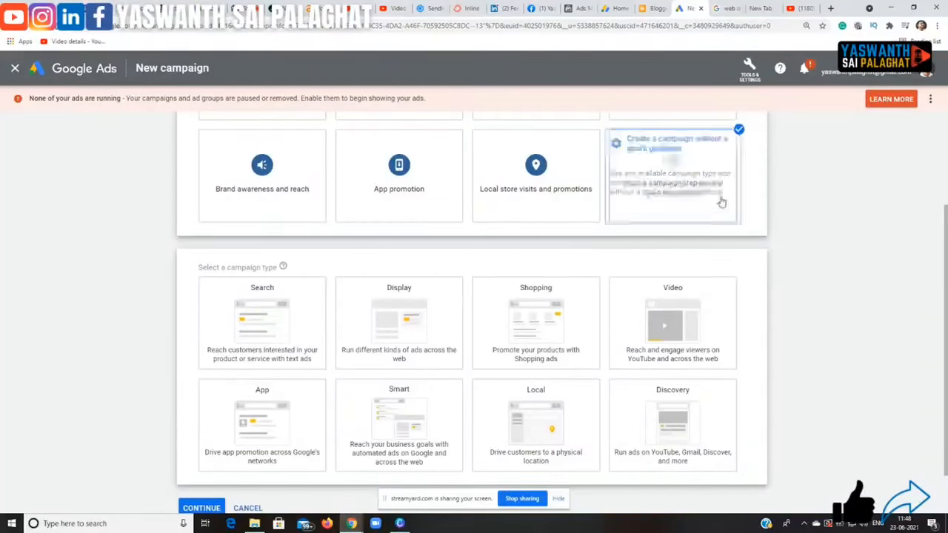
pyautogui.scroll(-1, 851, 203)
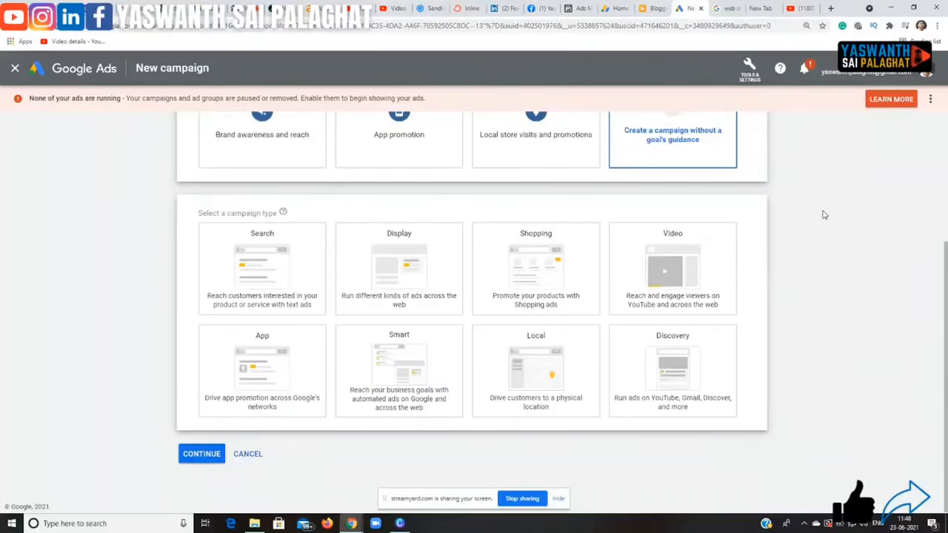
# Select the Video campaign type, review its subtypes and continue with the Custom video campaign
pyautogui.click(708, 250)
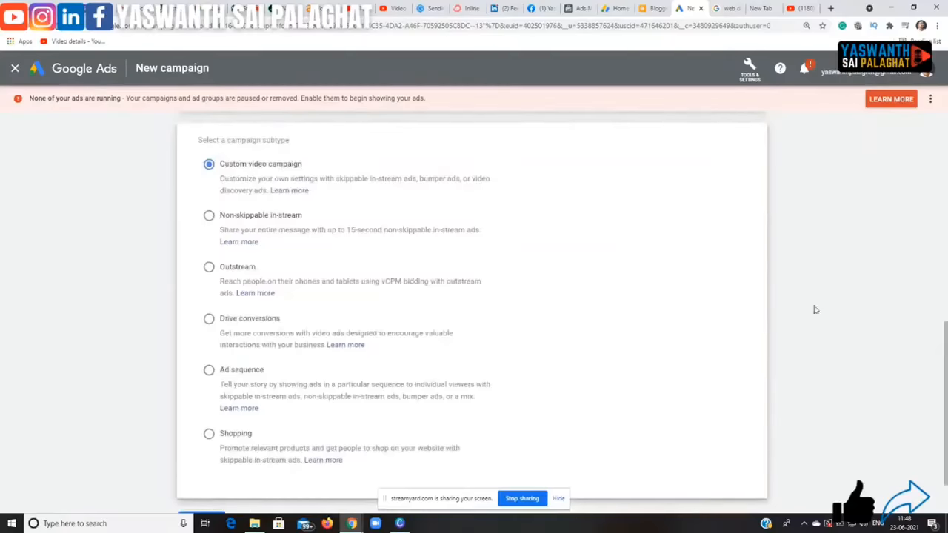
pyautogui.scroll(2, 862, 313)
pyautogui.scroll(-1, 861, 314)
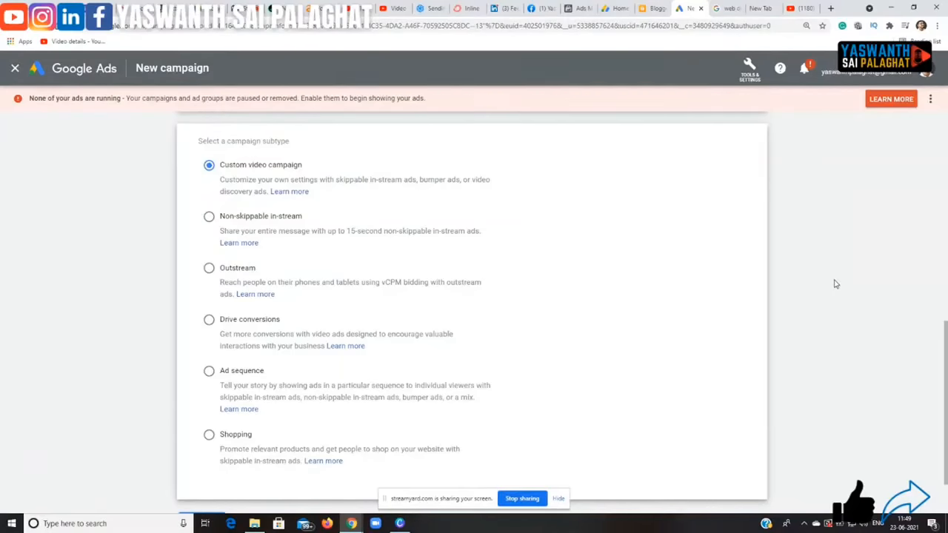
pyautogui.scroll(-1, 835, 283)
pyautogui.scroll(1, 835, 284)
pyautogui.scroll(1, 836, 284)
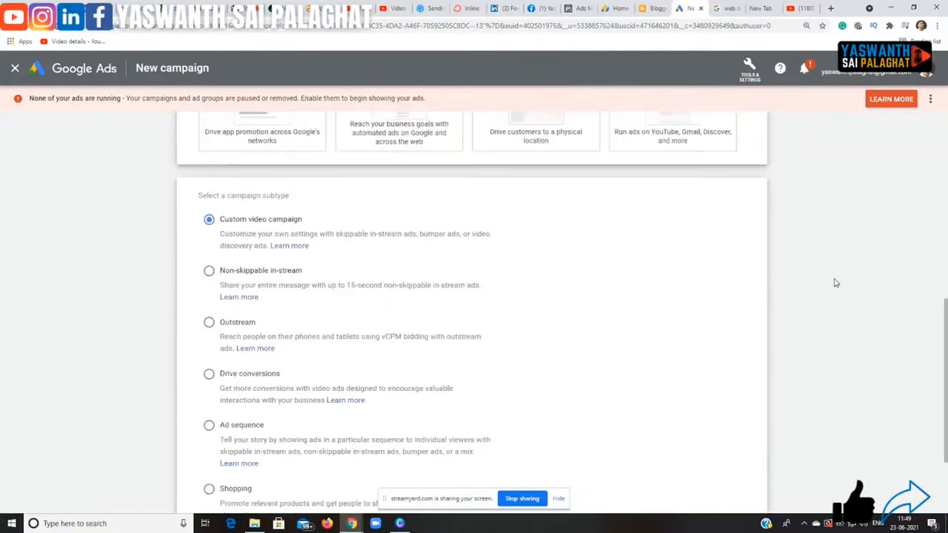
pyautogui.scroll(-1, 836, 284)
pyautogui.scroll(-1, 825, 284)
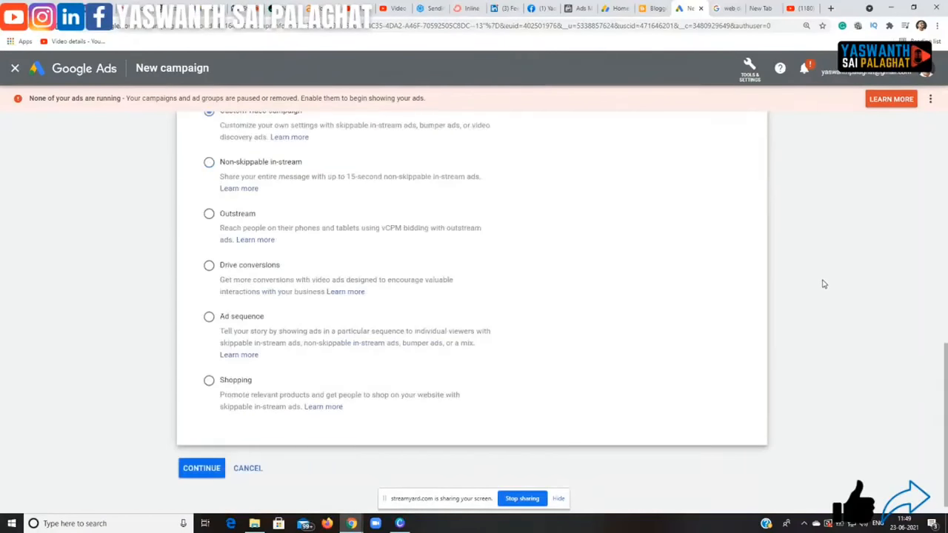
pyautogui.scroll(2, 385, 287)
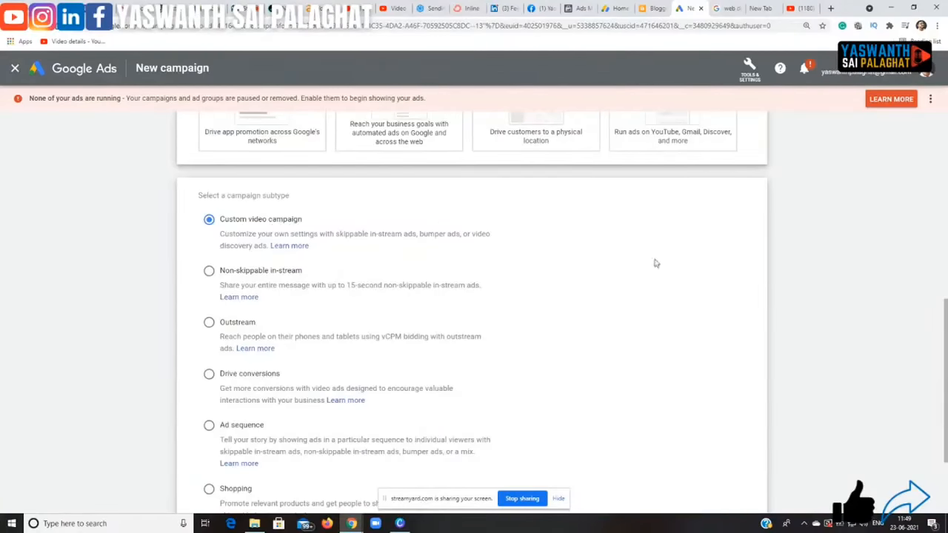
pyautogui.scroll(-3, 856, 250)
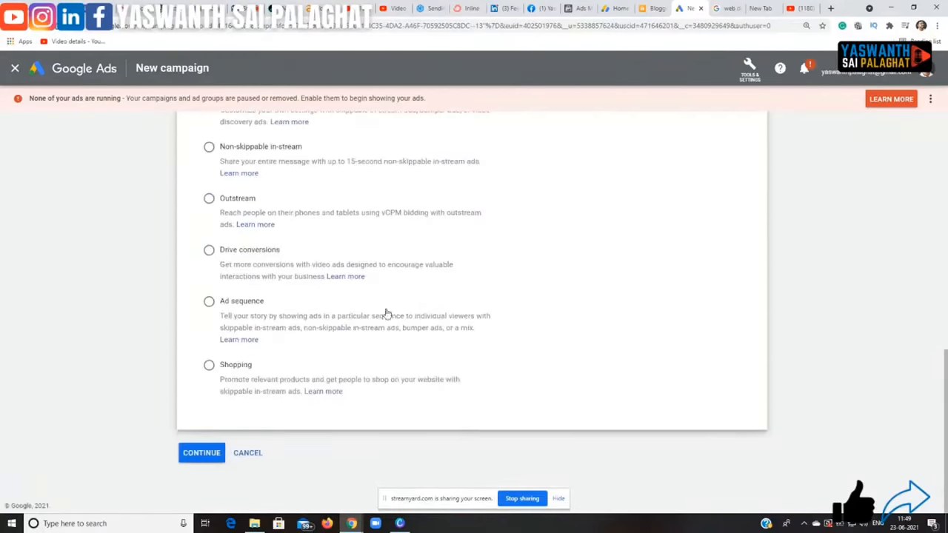
pyautogui.click(189, 449)
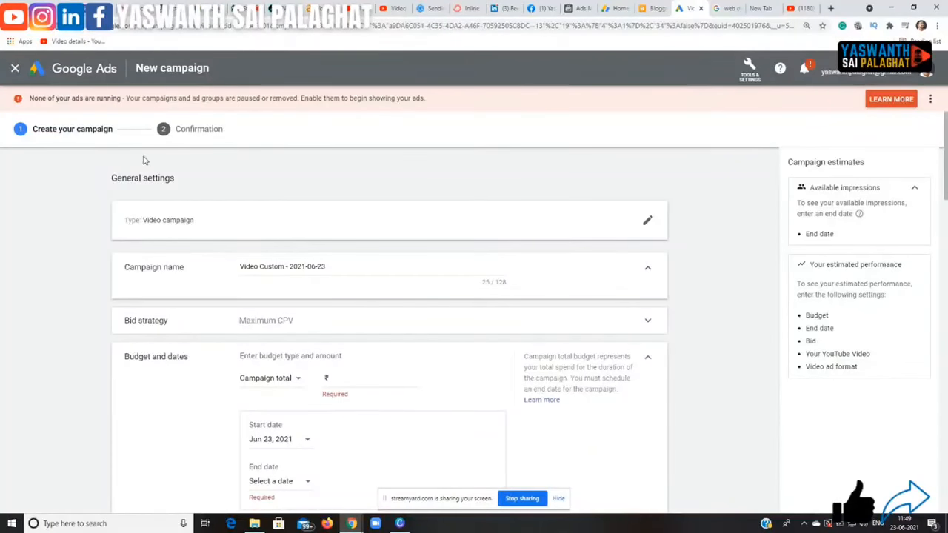
# Reopen the campaign type selection, review the chosen goal, type and subtype, and return to the campaign settings
pyautogui.click(648, 226)
pyautogui.scroll(-4, 835, 309)
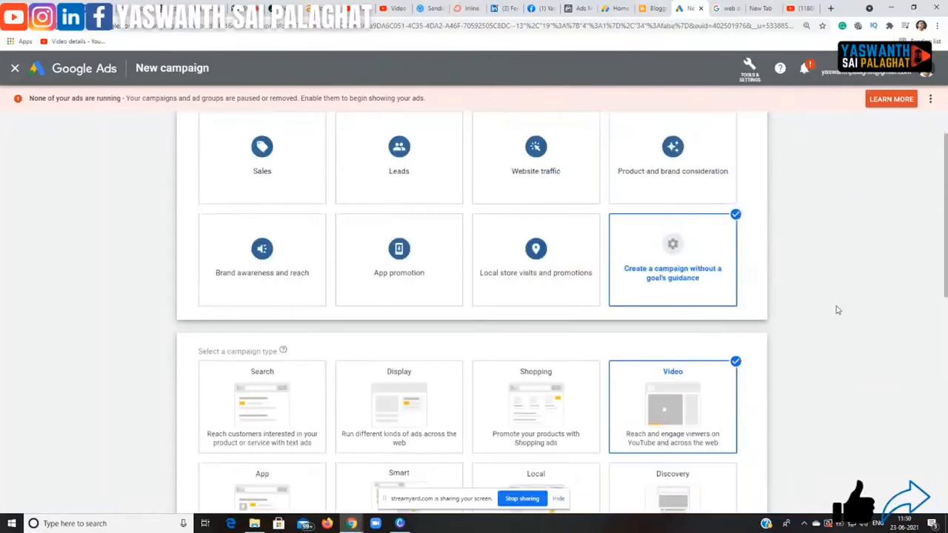
pyautogui.scroll(-5, 870, 287)
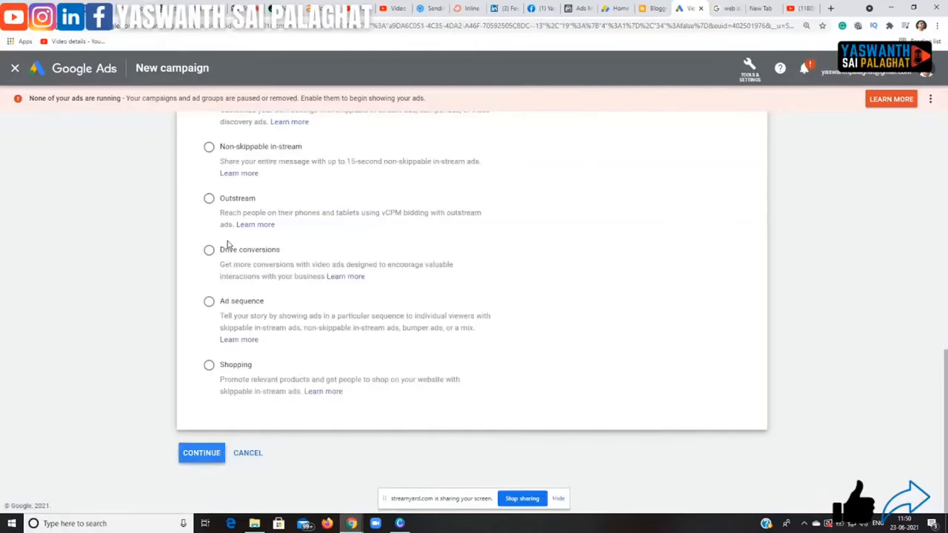
# Replace the default campaign name with "Testing ad"
pyautogui.scroll(-1, 518, 268)
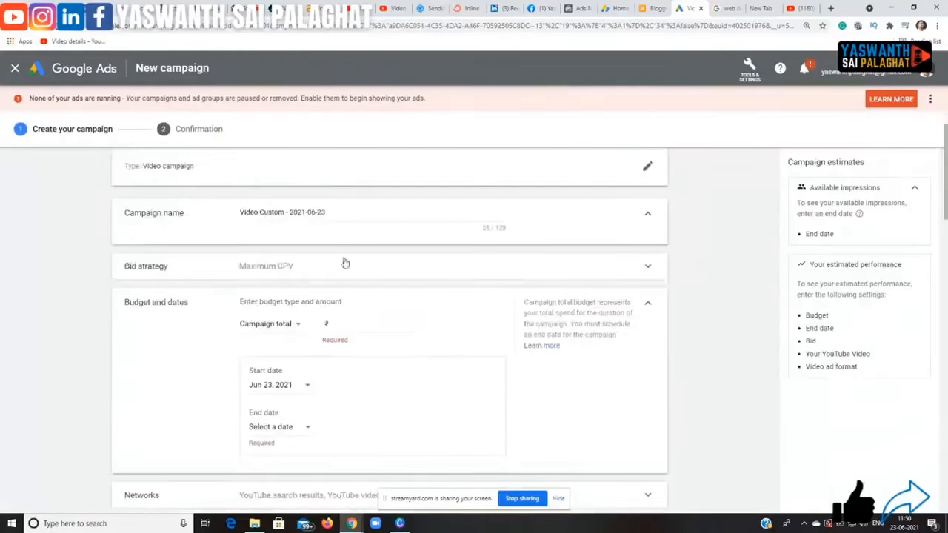
pyautogui.click(329, 213)
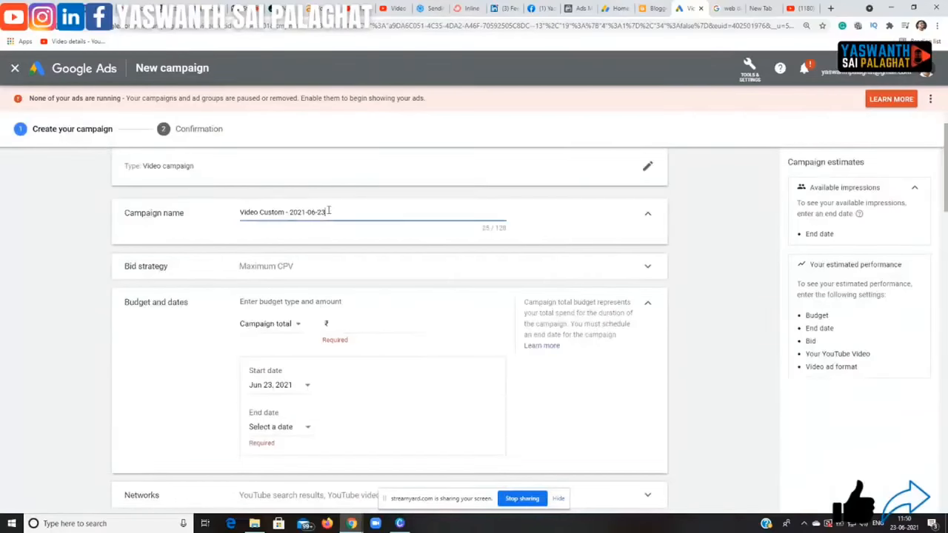
pyautogui.moveTo(329, 212); pyautogui.dragTo(236, 211)
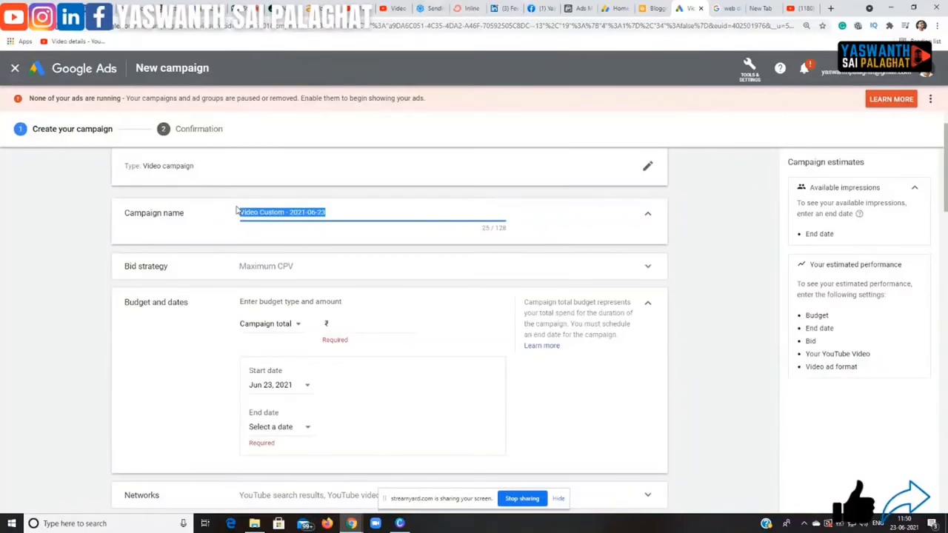
pyautogui.write('Test')
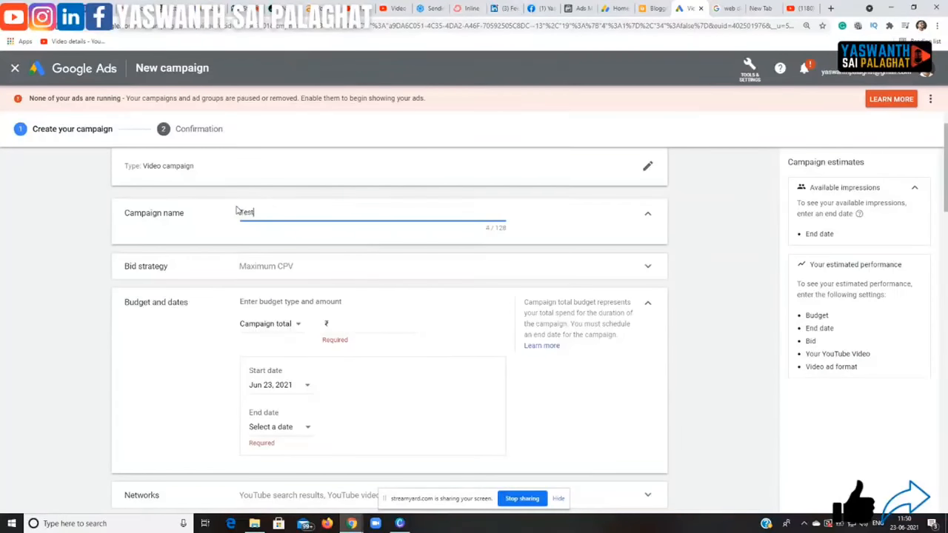
pyautogui.write('ing ad')
pyautogui.click(403, 281)
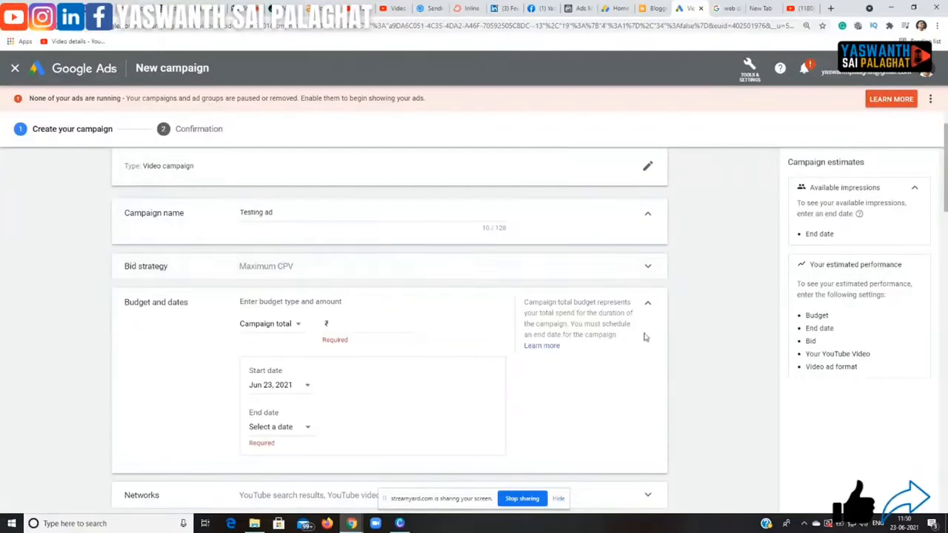
# Expand the bid strategy settings and choose Maximum CPV as the bid strategy
pyautogui.click(647, 274)
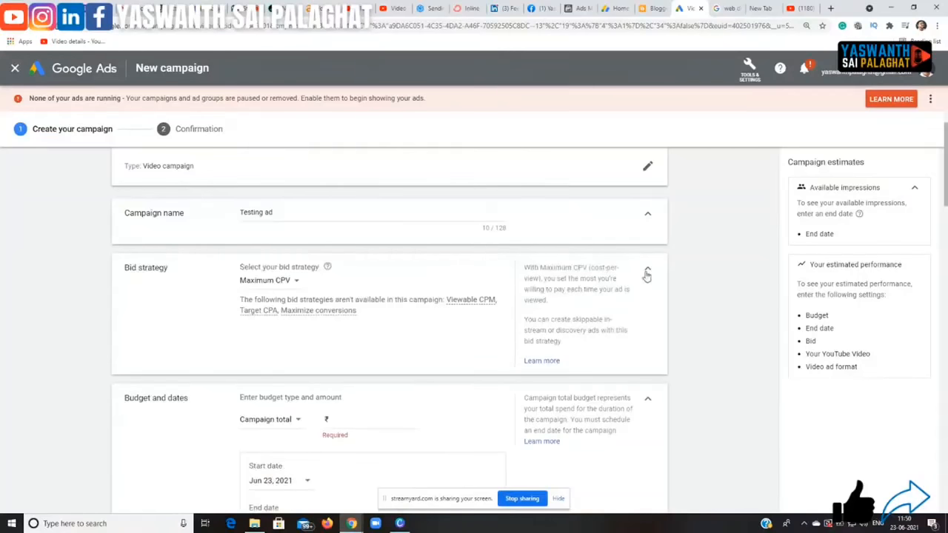
pyautogui.click(294, 286)
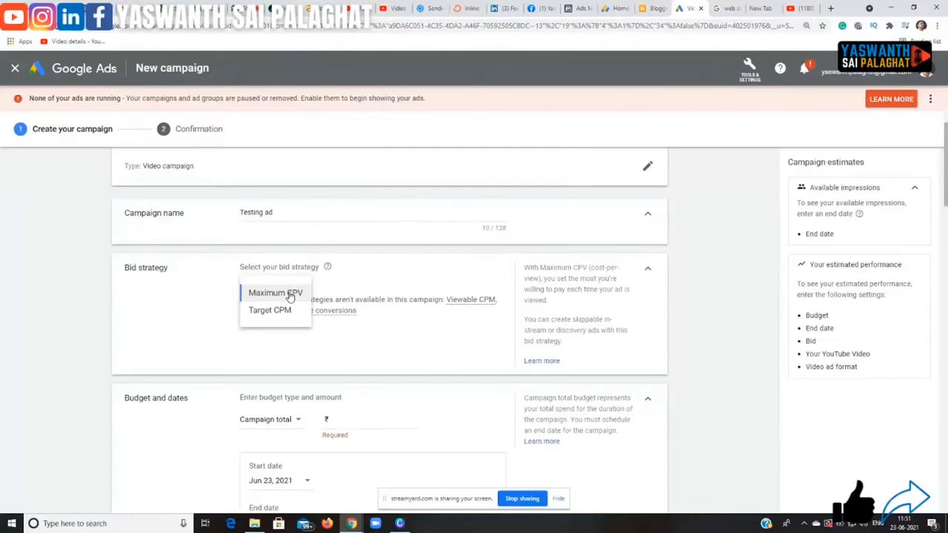
pyautogui.click(290, 296)
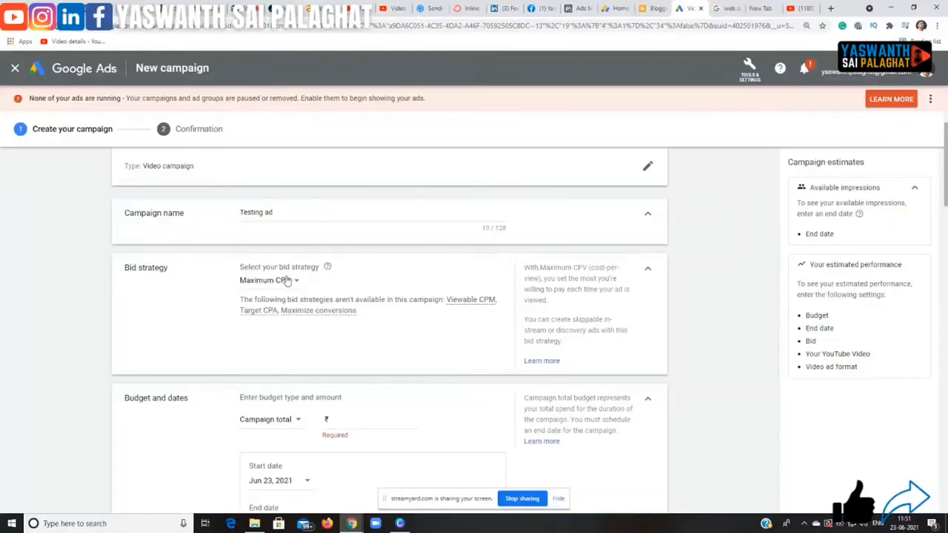
# Review the available bid strategies and keep Maximum CPV selected
pyautogui.click(284, 283)
pyautogui.click(285, 294)
pyautogui.scroll(-2, 639, 289)
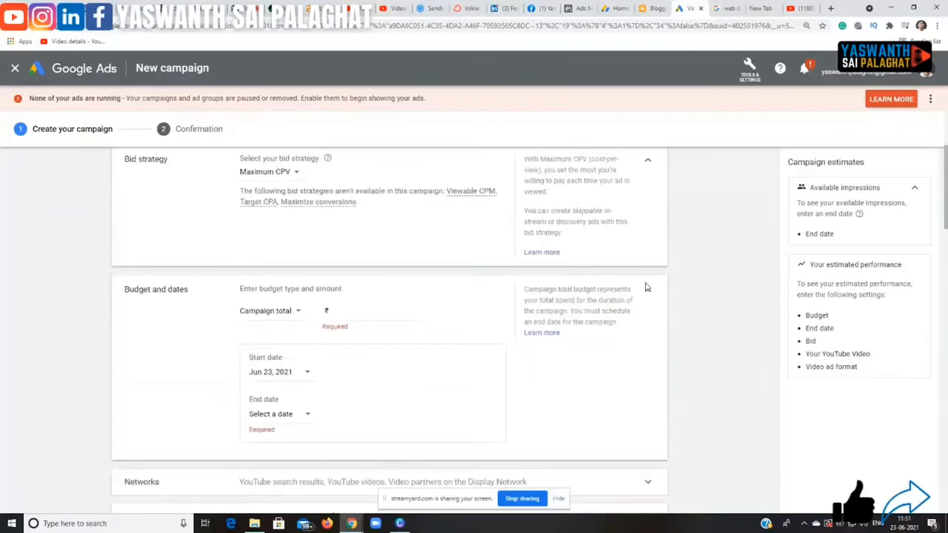
pyautogui.scroll(1, 644, 286)
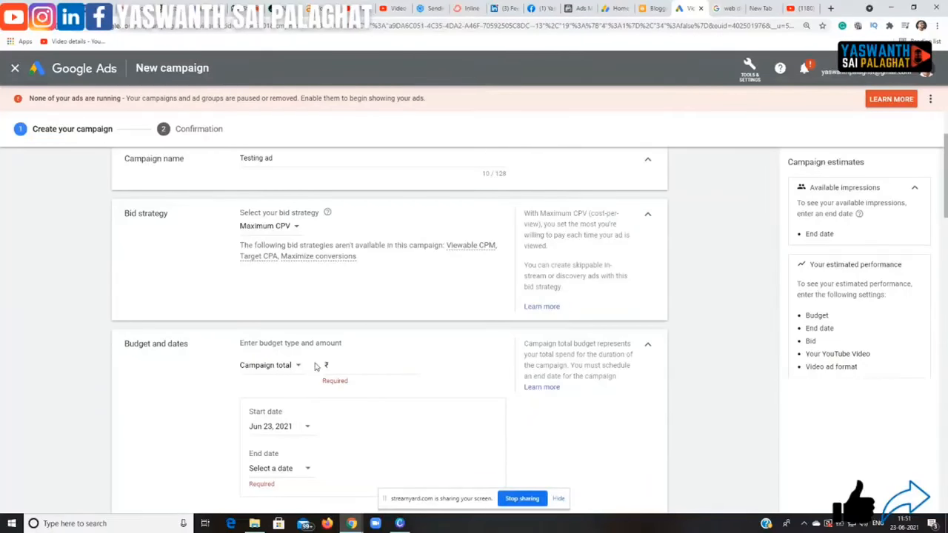
# Set the campaign total budget to ₹500
pyautogui.scroll(-1, 349, 331)
pyautogui.click(338, 311)
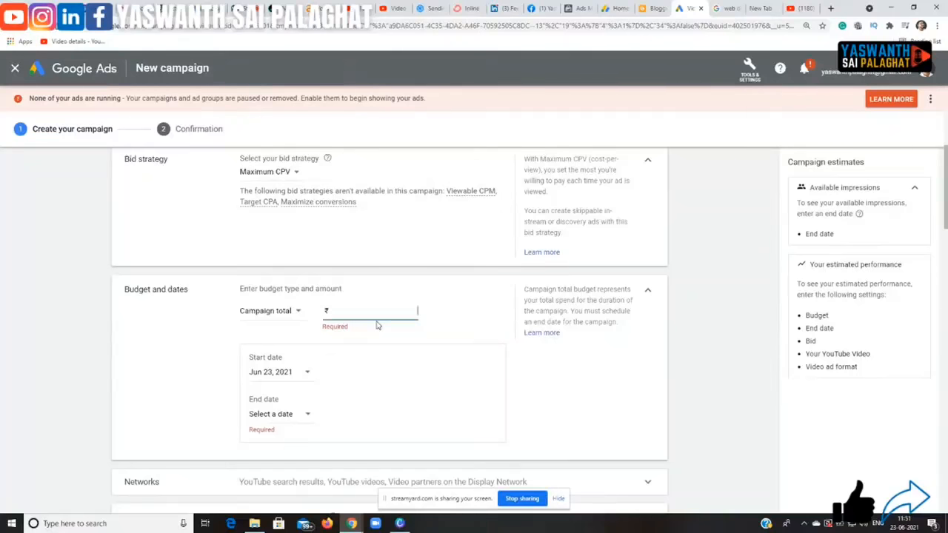
pyautogui.write('5000')
pyautogui.write('00.00')
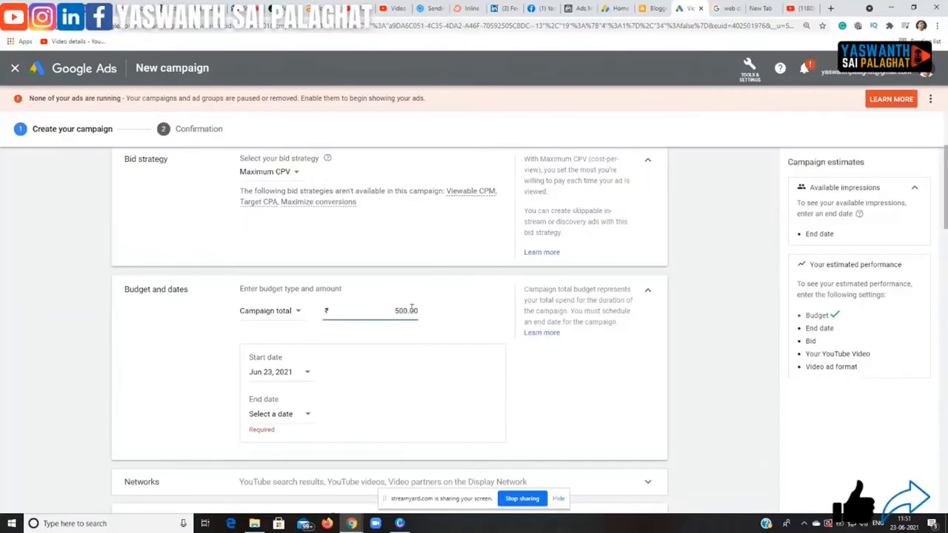
pyautogui.click(703, 364)
# Set the campaign's end date to Jun 25, 2021
pyautogui.click(298, 415)
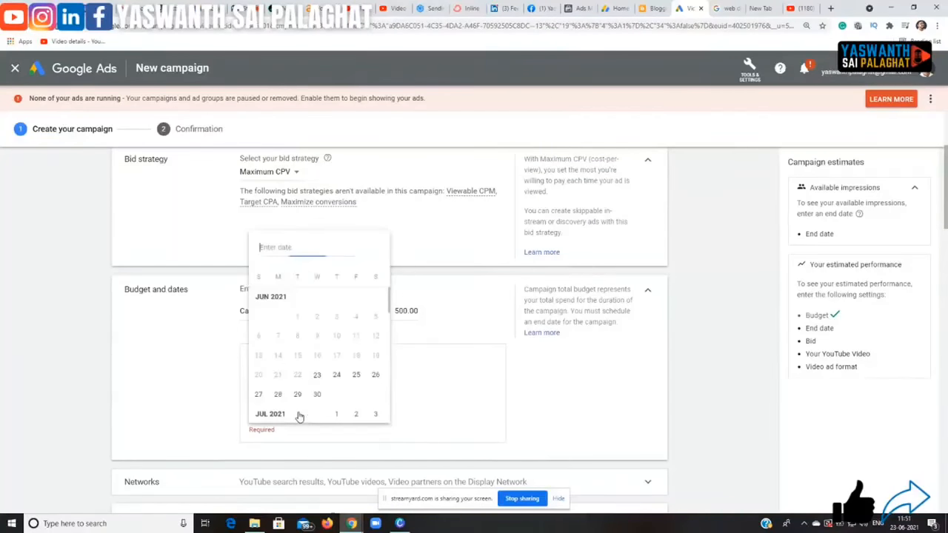
pyautogui.click(358, 377)
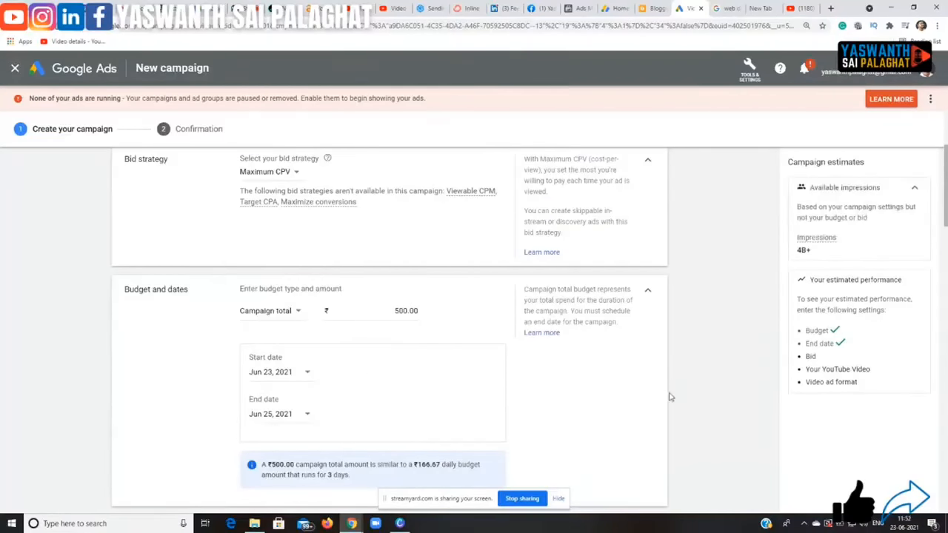
pyautogui.scroll(-1, 671, 397)
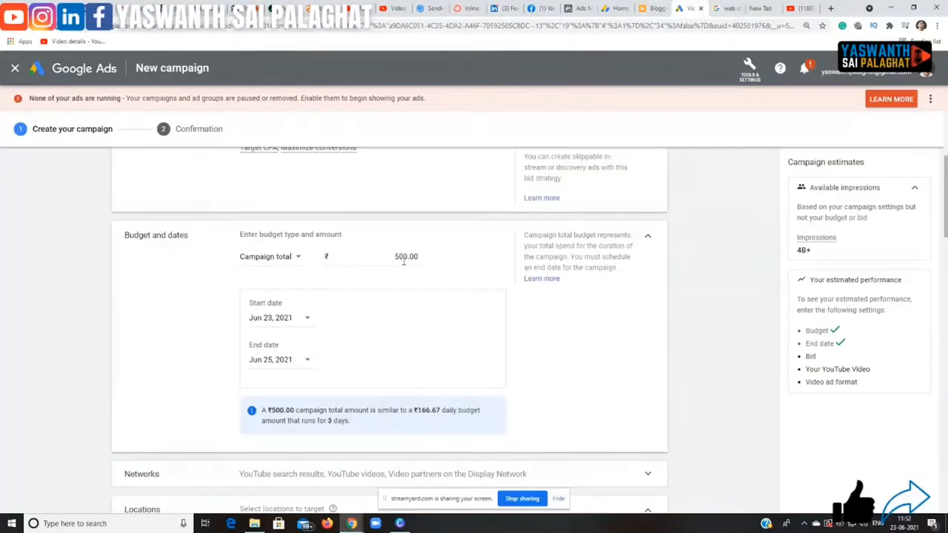
# Switch the budget type to Daily and set the amount to ₹100
pyautogui.click(293, 258)
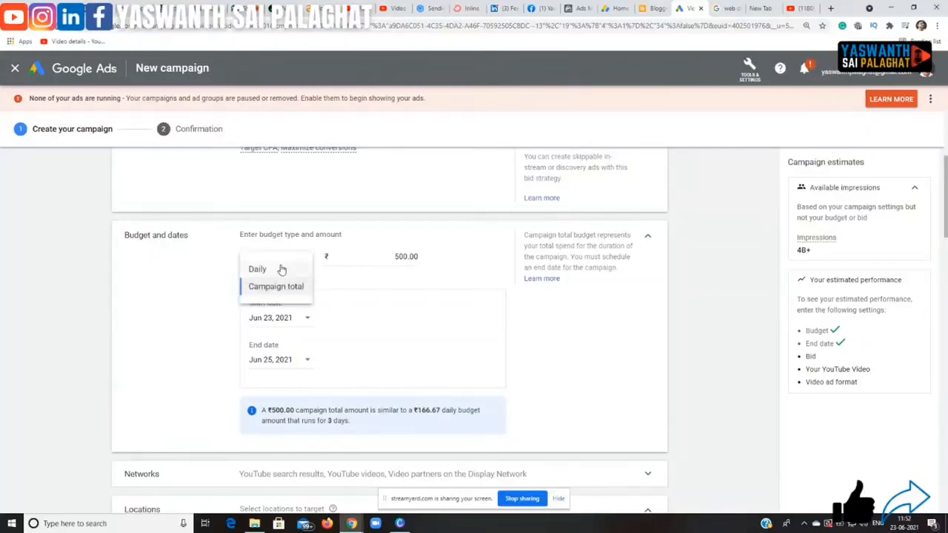
pyautogui.click(282, 269)
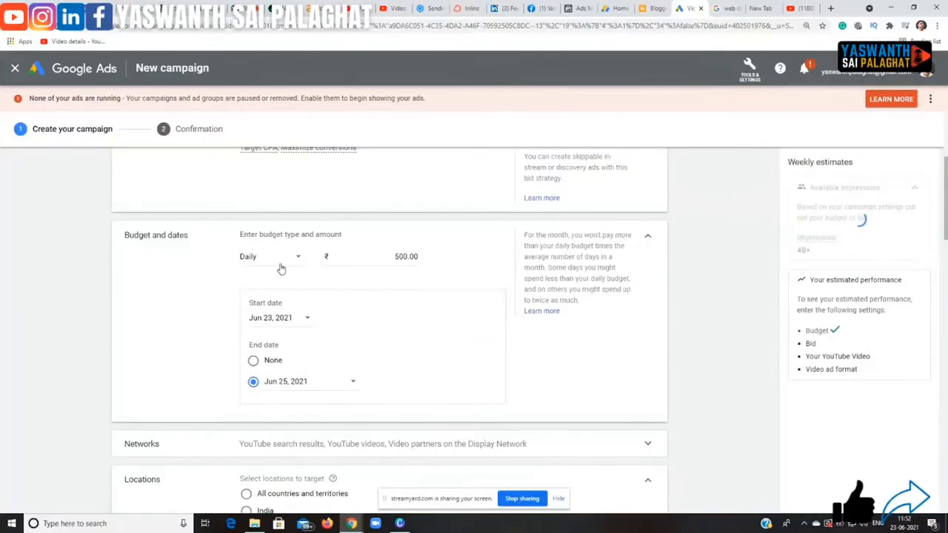
pyautogui.click(408, 255)
pyautogui.press('BackSpace')
pyautogui.write('.')
pyautogui.press('BackSpace')
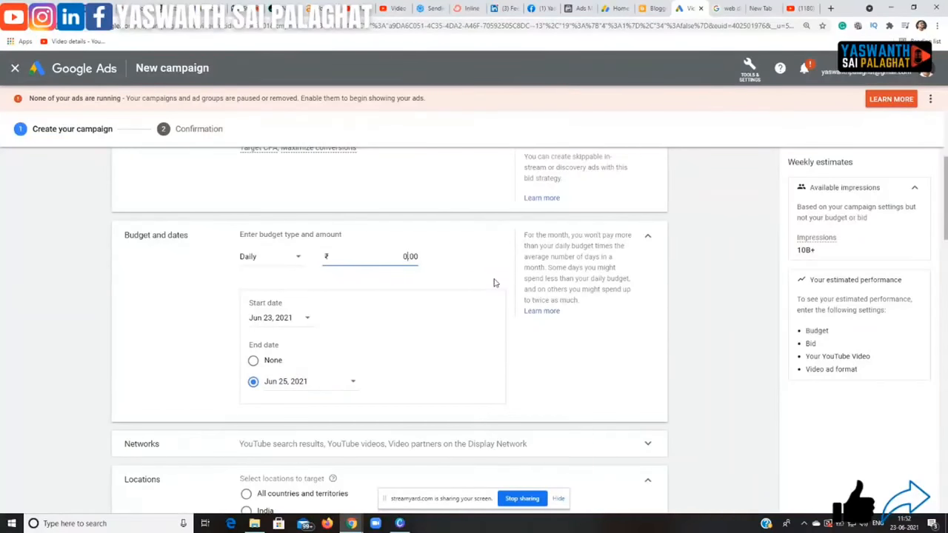
pyautogui.write('100.')
pyautogui.click(699, 262)
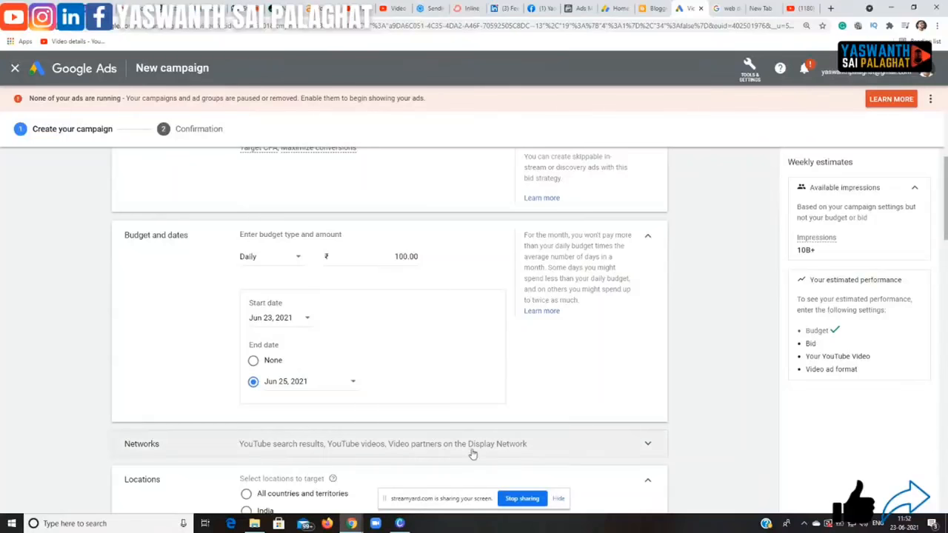
# Expand the network settings and exclude Video partners on the Display Network
pyautogui.scroll(-2, 715, 360)
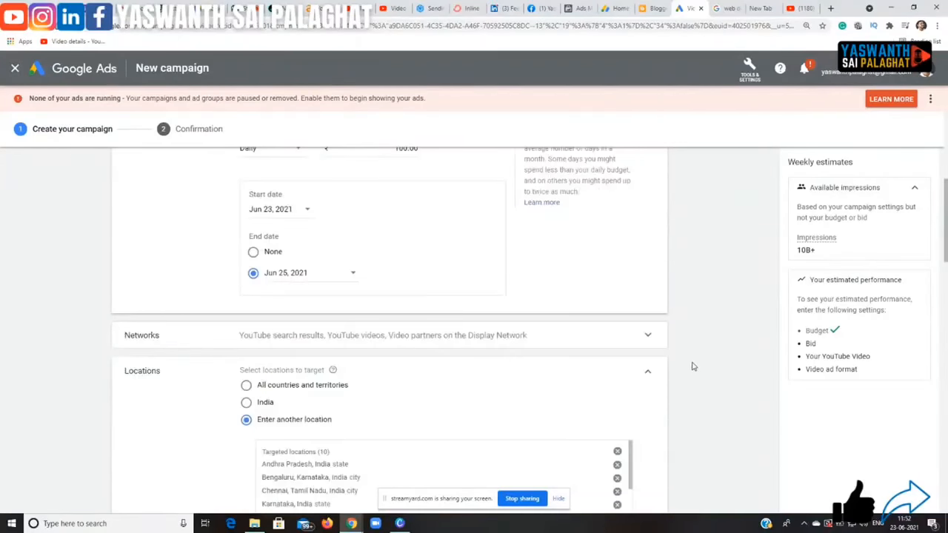
pyautogui.click(474, 337)
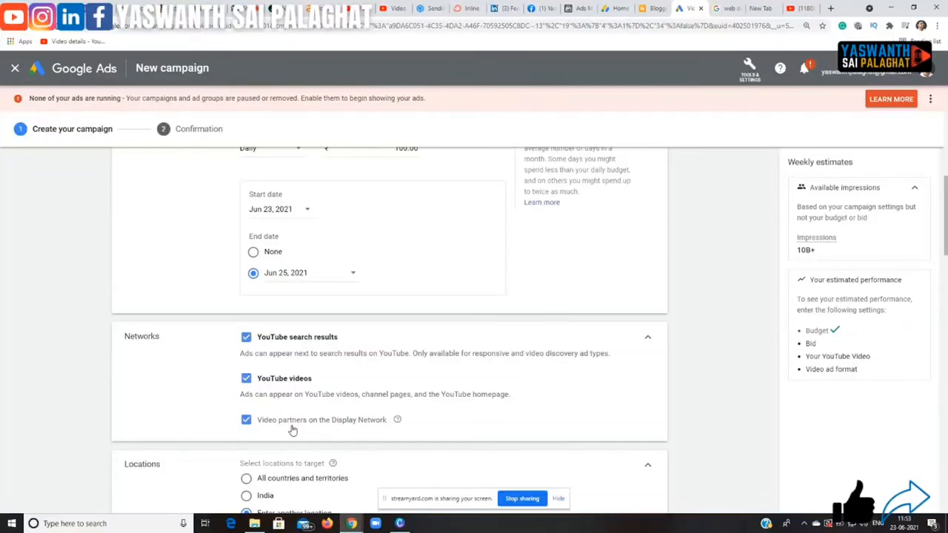
pyautogui.click(248, 422)
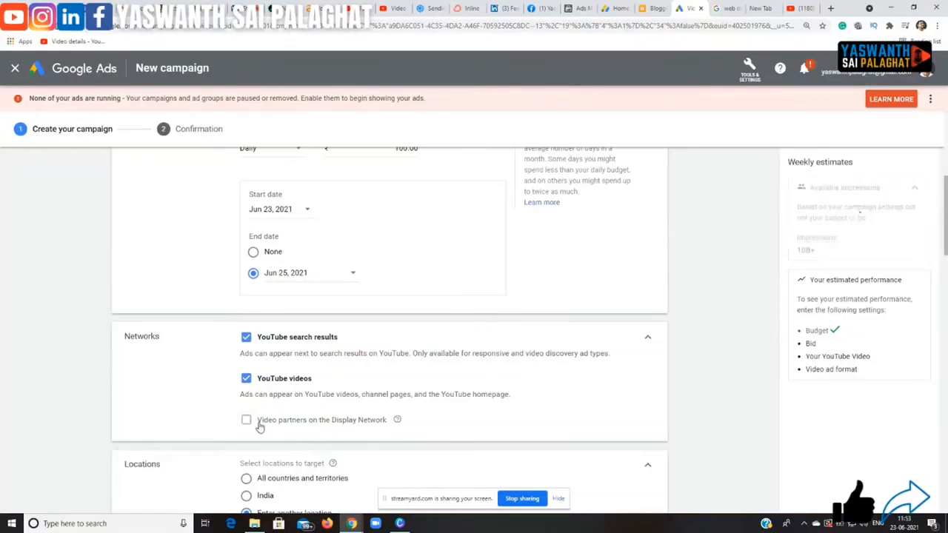
# Try the India and All countries and territories location options, then return to Enter another location
pyautogui.scroll(-2, 708, 353)
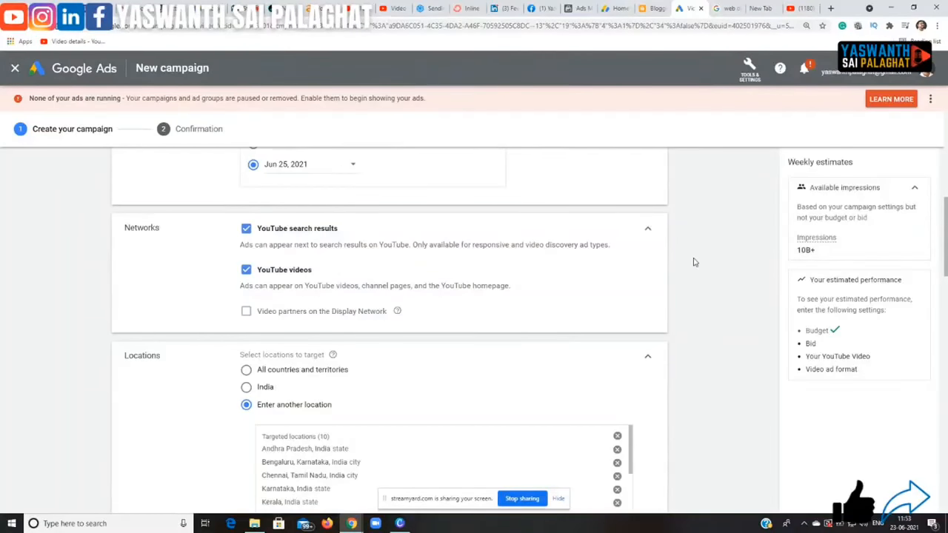
pyautogui.scroll(-1, 694, 263)
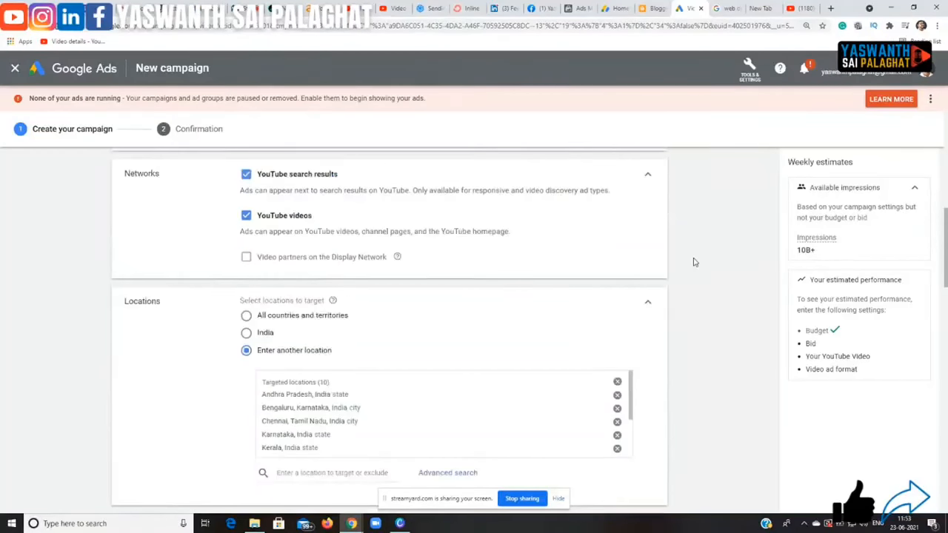
pyautogui.scroll(1, 693, 265)
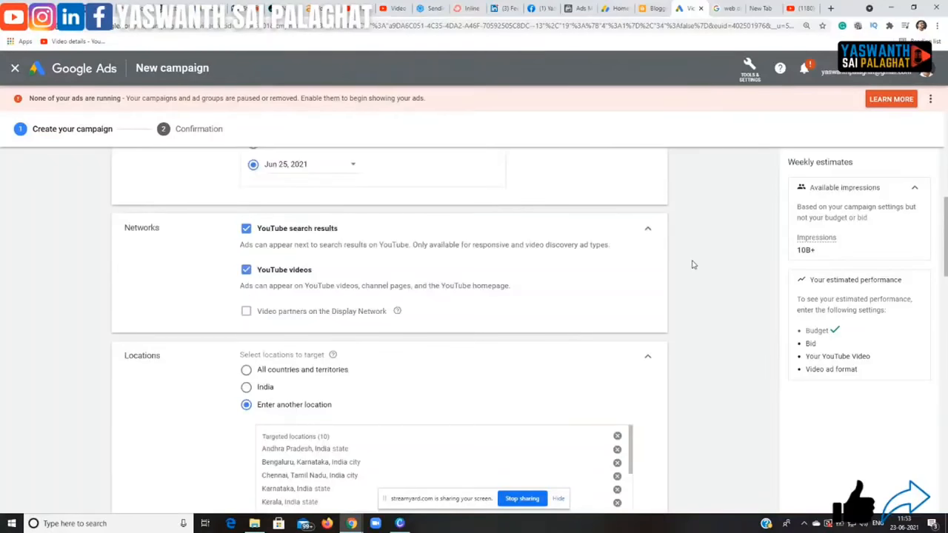
pyautogui.scroll(1, 691, 335)
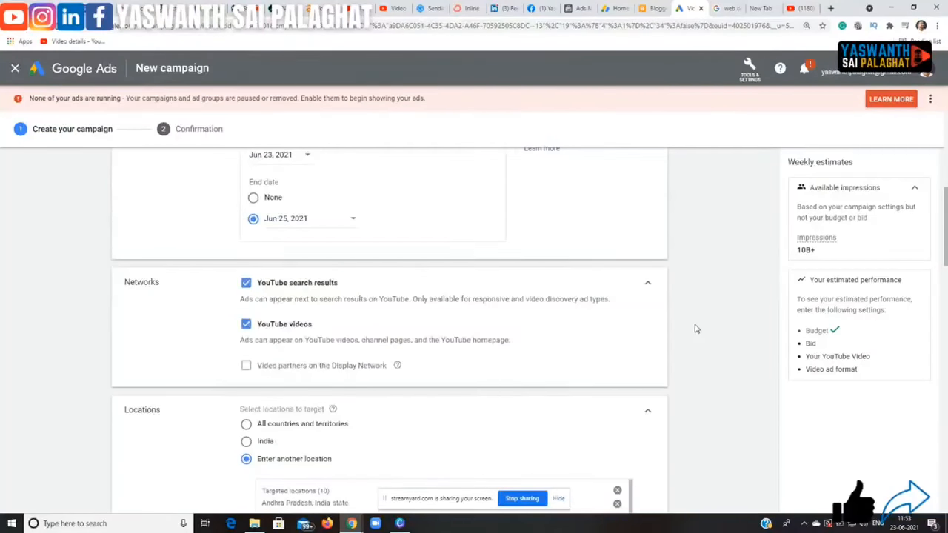
pyautogui.click(246, 442)
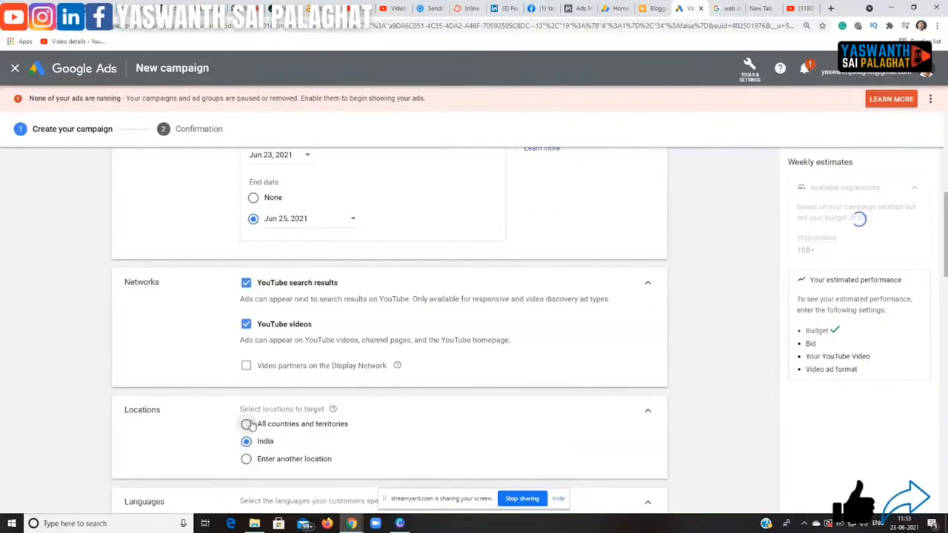
pyautogui.click(247, 424)
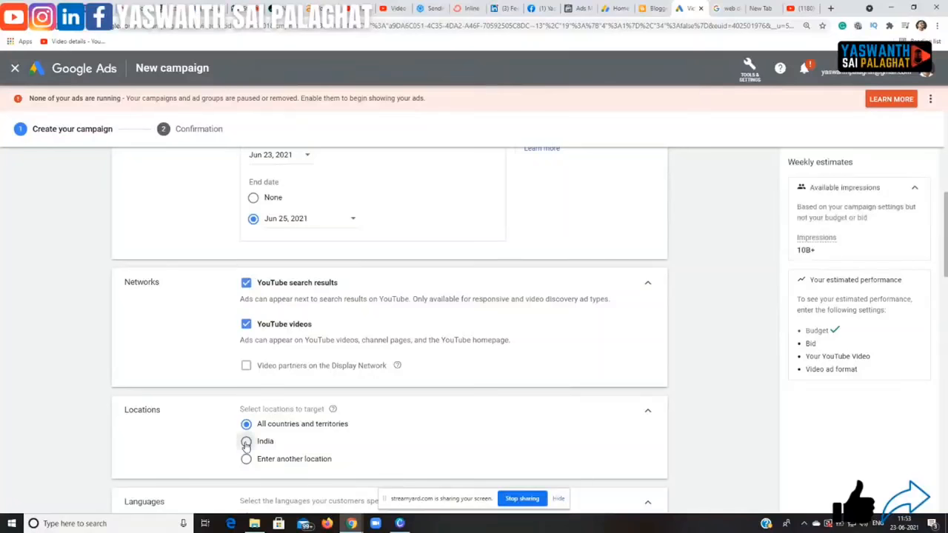
pyautogui.click(247, 444)
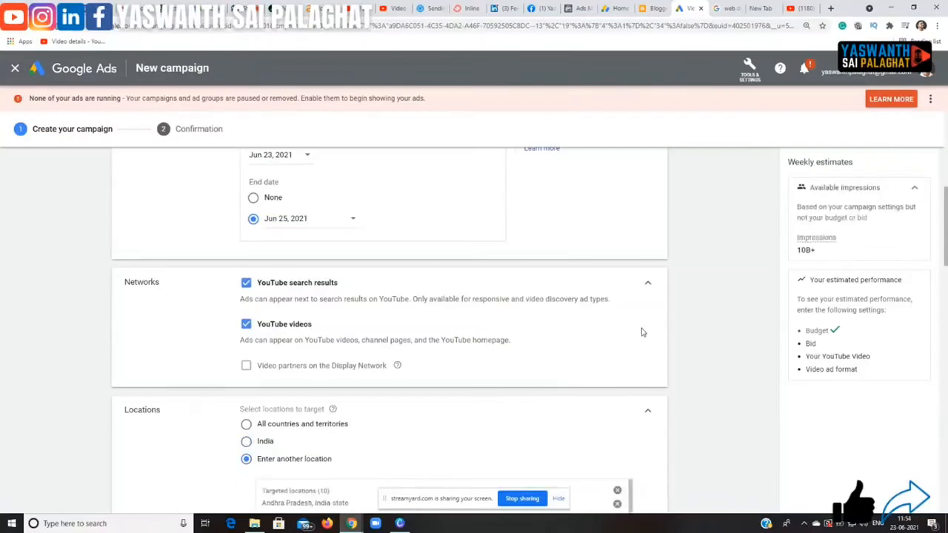
# Search the locations for Mumbai, exclude Mumbai, Maharashtra, India, and review the targeted locations
pyautogui.scroll(-2, 646, 332)
pyautogui.scroll(-1, 647, 333)
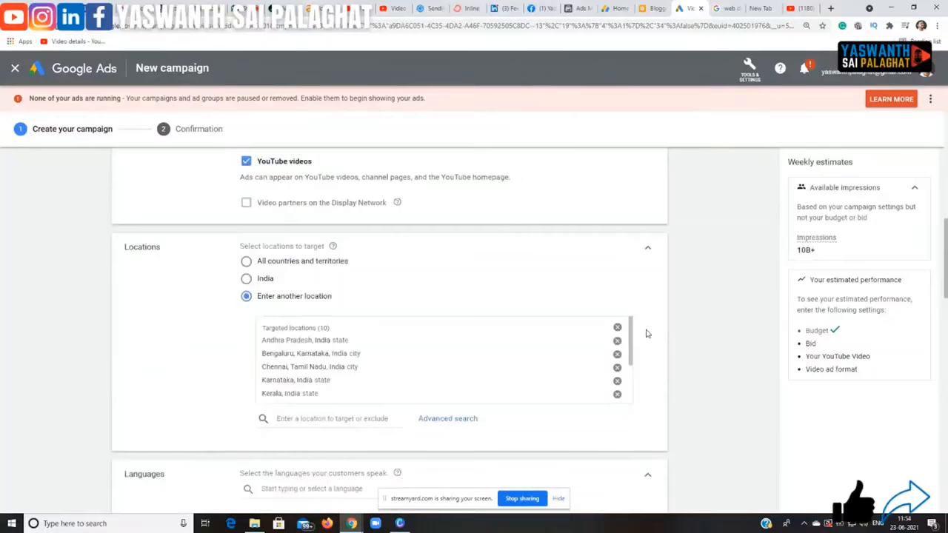
pyautogui.scroll(1, 647, 334)
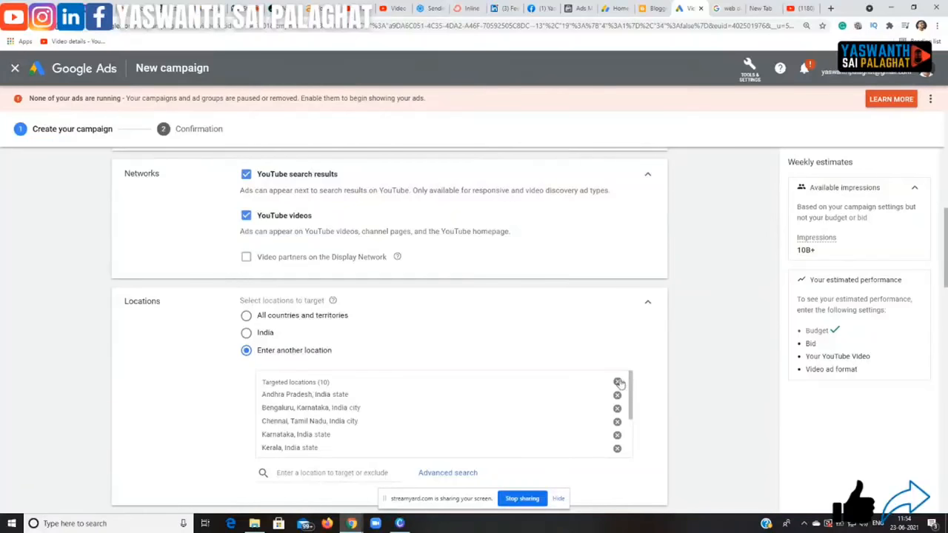
pyautogui.click(342, 475)
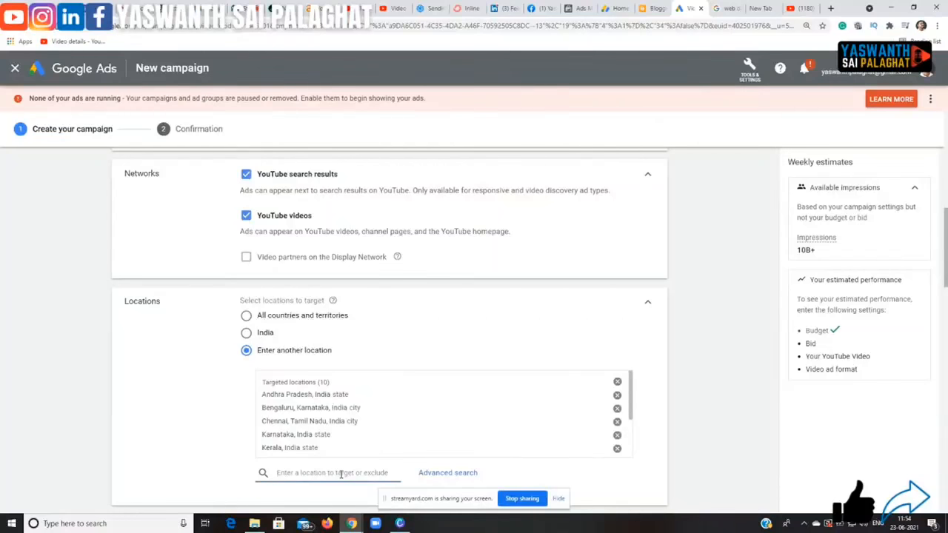
pyautogui.write('Mu')
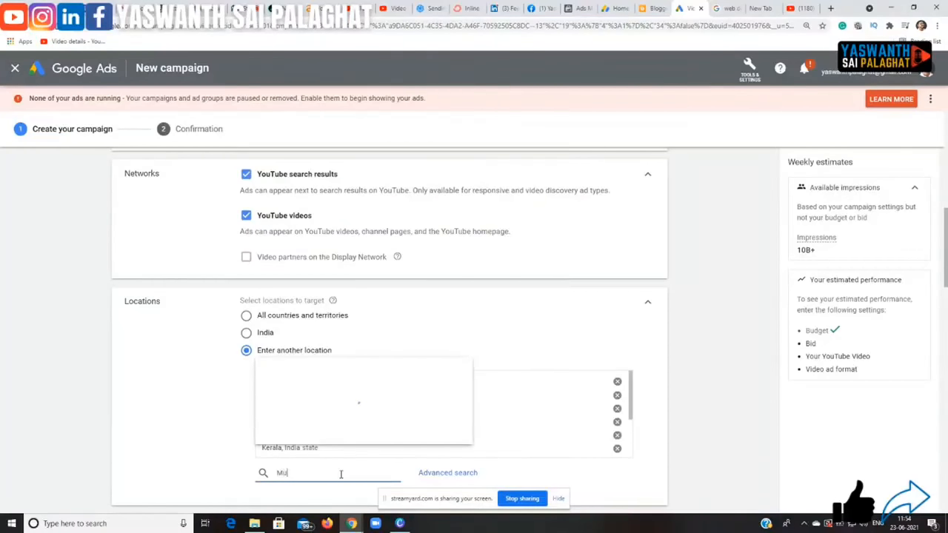
pyautogui.write('mbai')
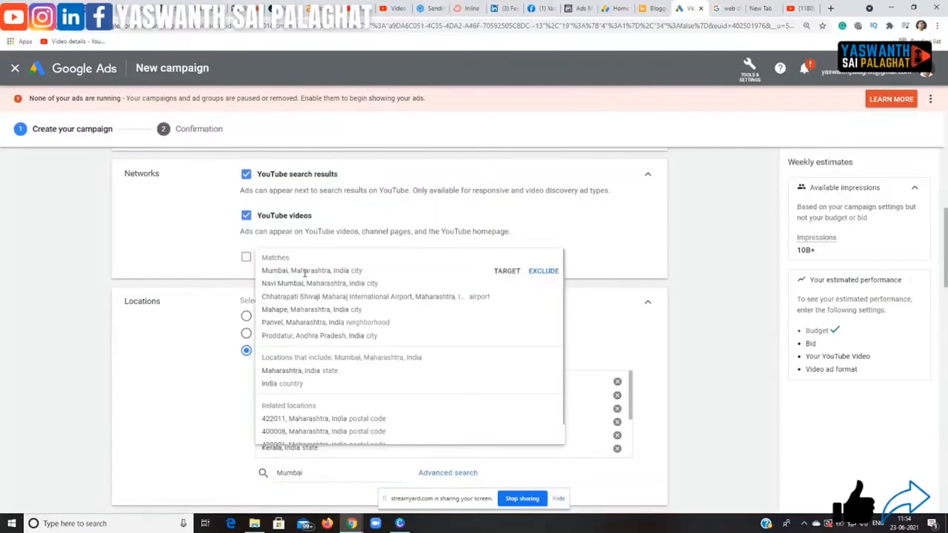
pyautogui.click(541, 272)
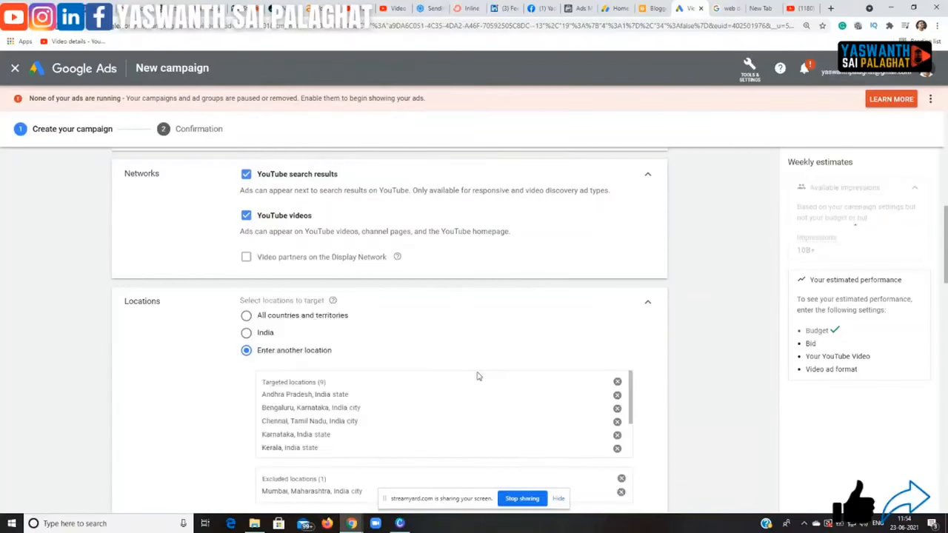
pyautogui.scroll(-2, 478, 377)
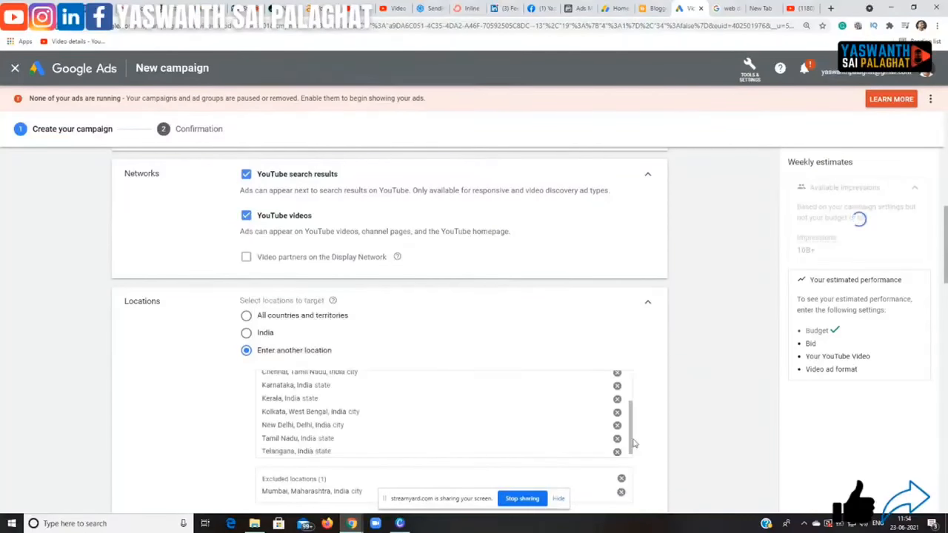
# Remove the Mumbai exclusion and target the city of Mumbai, Maharashtra, India again, checking the targeted locations list
pyautogui.click(622, 480)
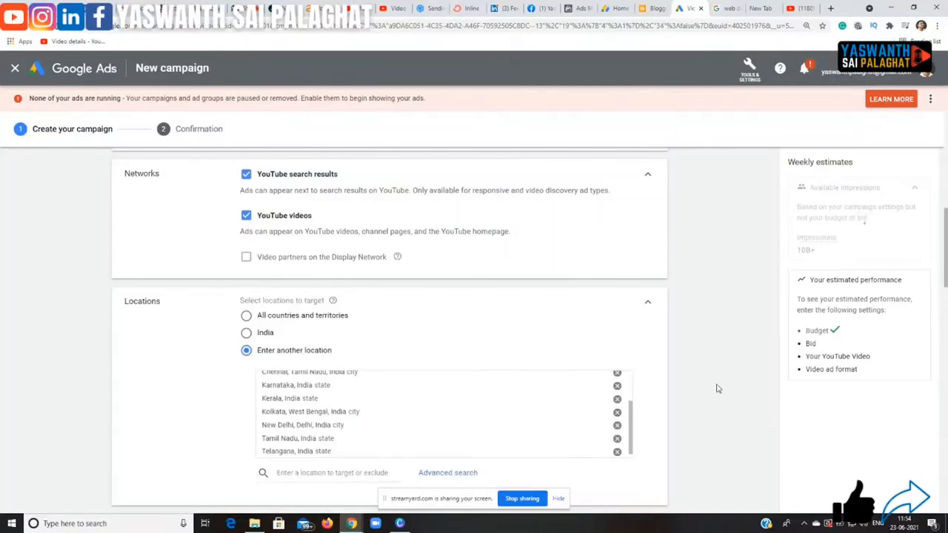
pyautogui.scroll(-1, 716, 389)
pyautogui.click(375, 419)
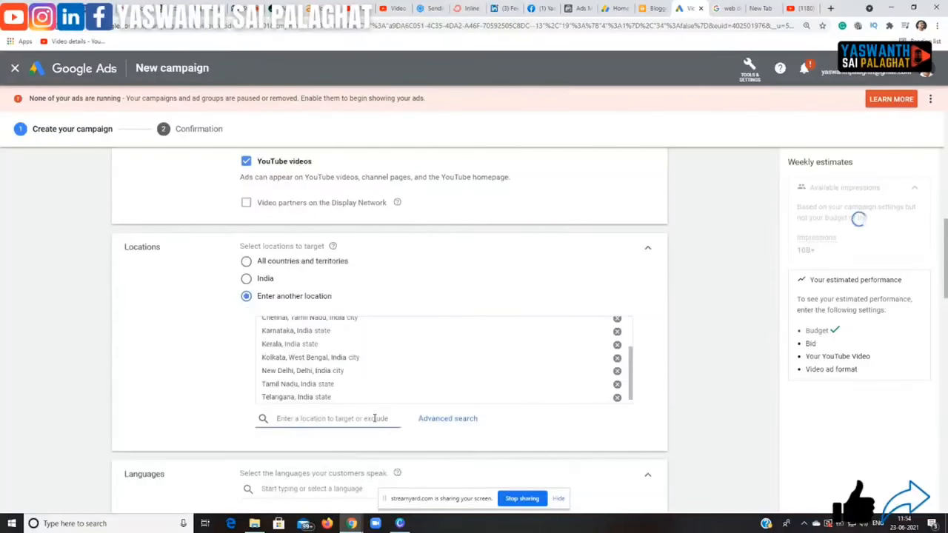
pyautogui.write('mumba')
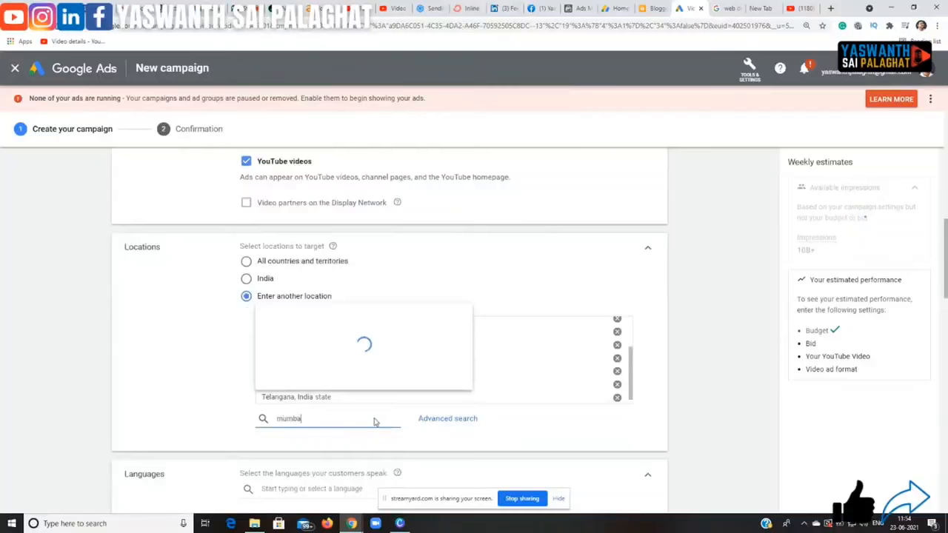
pyautogui.write('i')
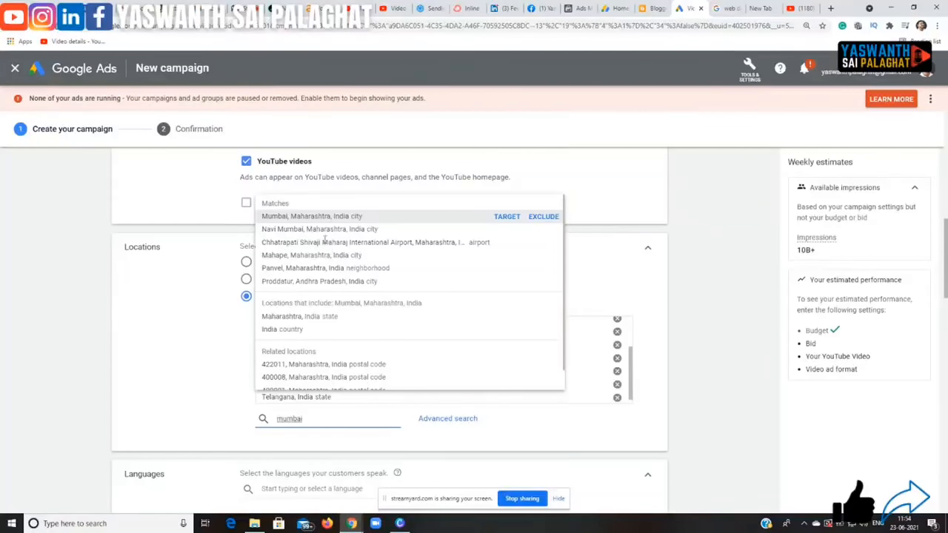
pyautogui.click(506, 217)
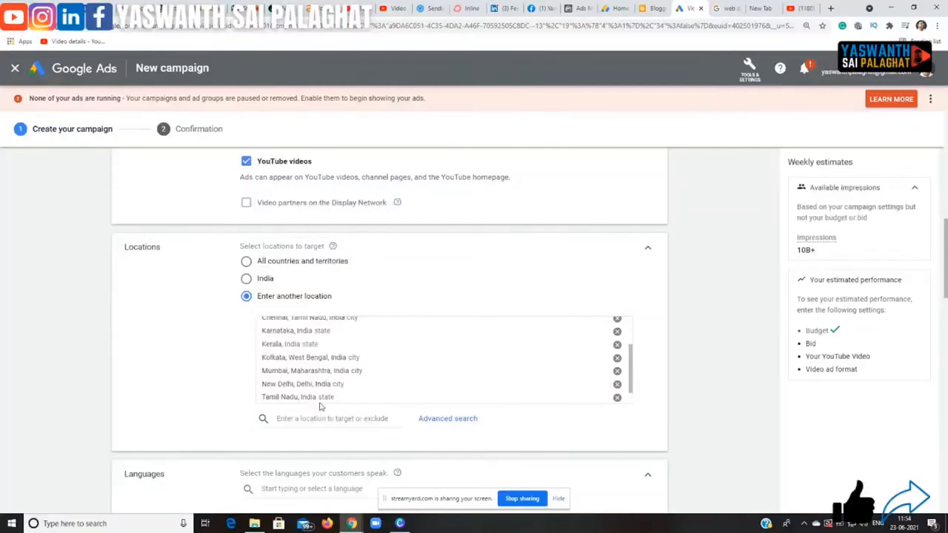
pyautogui.scroll(5, 354, 357)
pyautogui.scroll(-5, 352, 397)
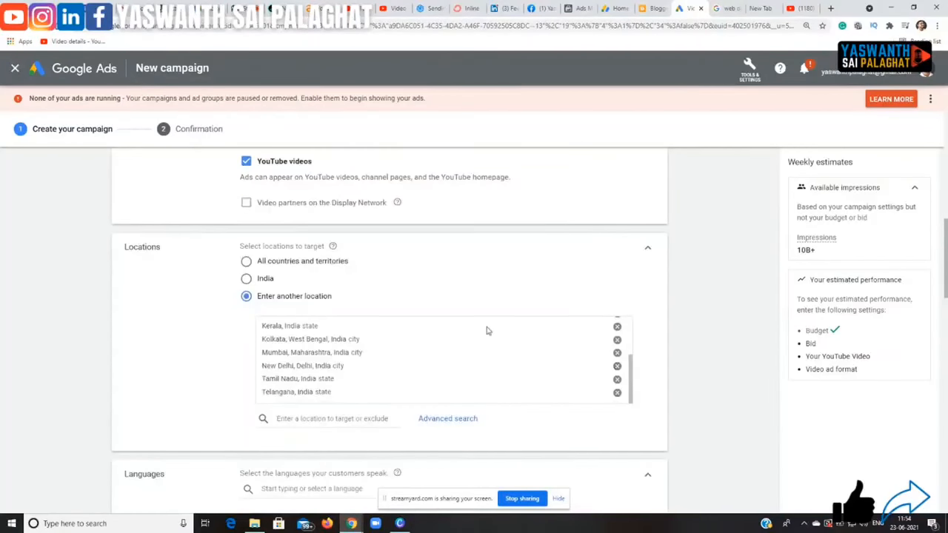
pyautogui.scroll(5, 495, 339)
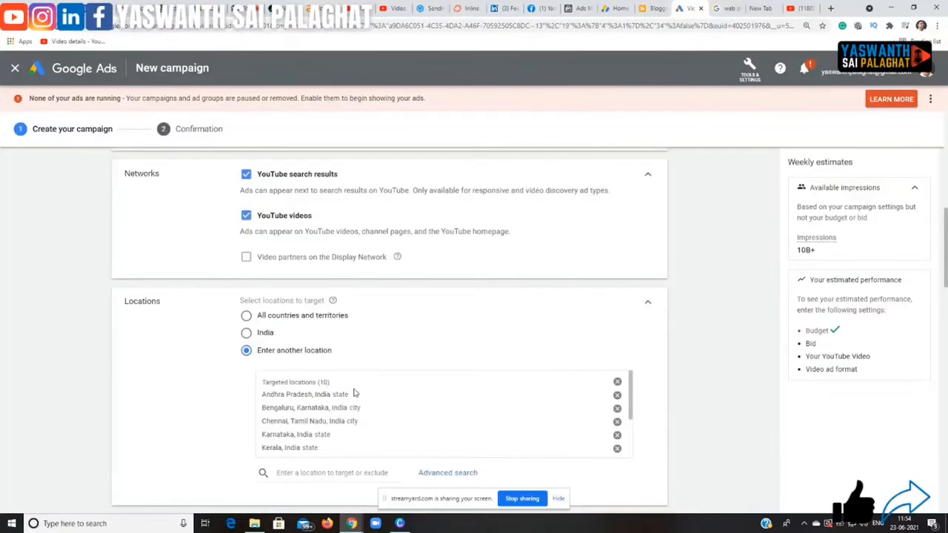
pyautogui.scroll(-5, 353, 391)
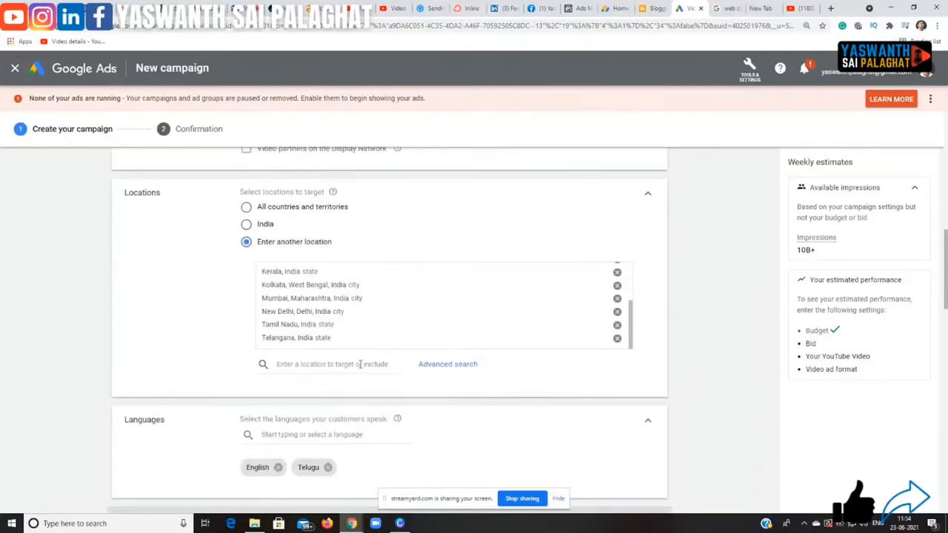
pyautogui.click(361, 364)
pyautogui.click(707, 311)
pyautogui.scroll(5, 486, 275)
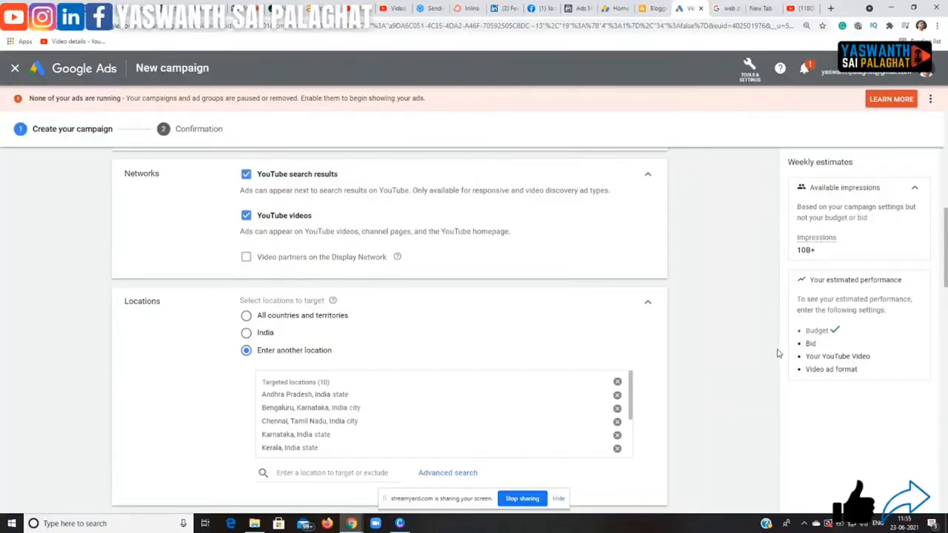
# Remove Telugu from the campaign's customer languages, keeping only English
pyautogui.scroll(-4, 709, 331)
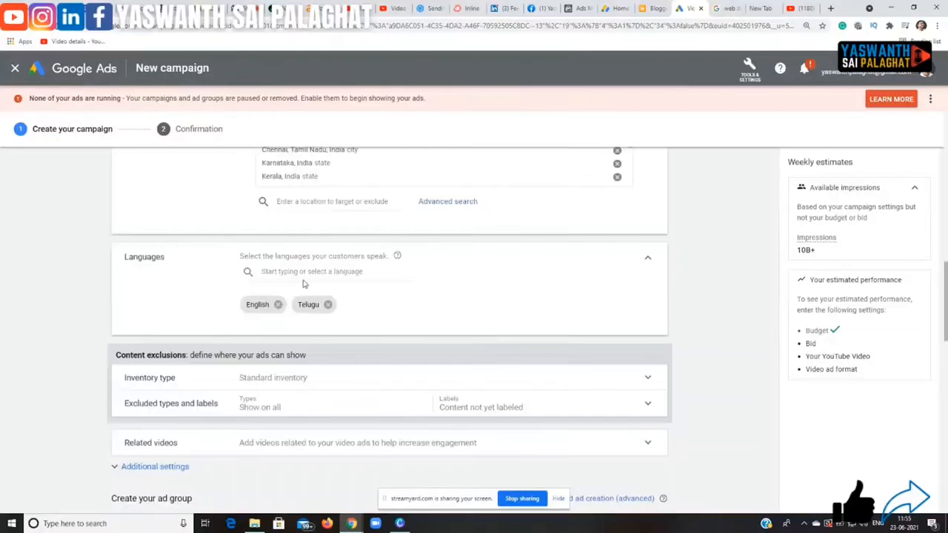
pyautogui.scroll(1, 303, 284)
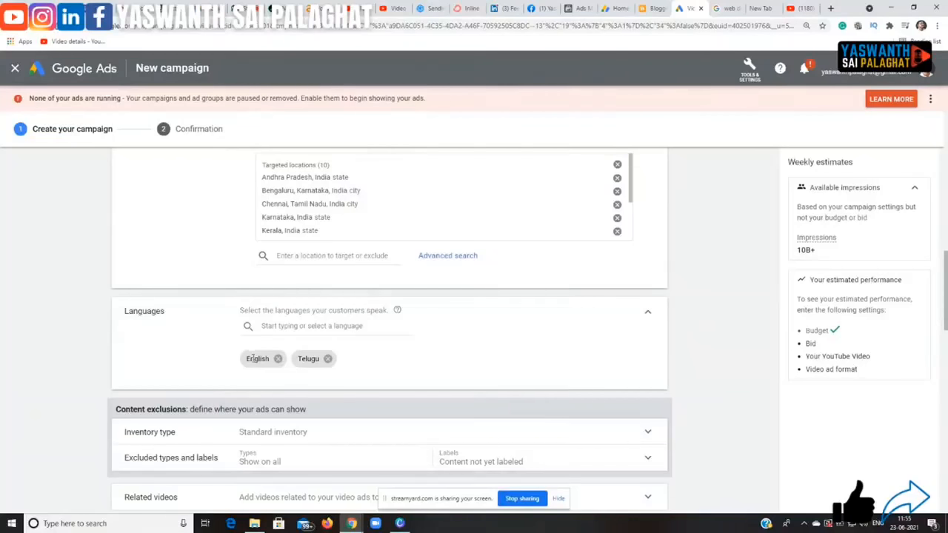
pyautogui.click(328, 359)
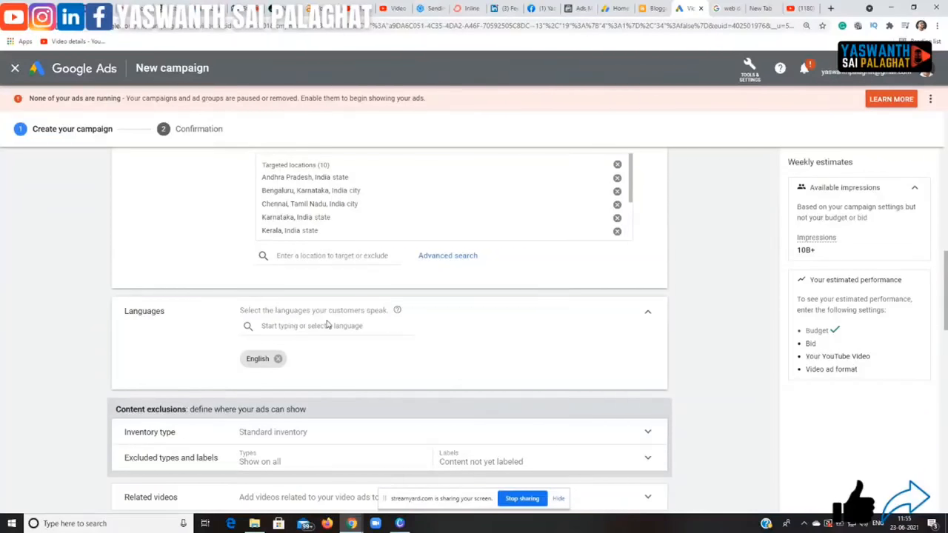
# Expand the inventory type options, examine what Standard inventory includes and excludes, and collapse them again
pyautogui.scroll(-1, 660, 317)
pyautogui.scroll(-3, 667, 319)
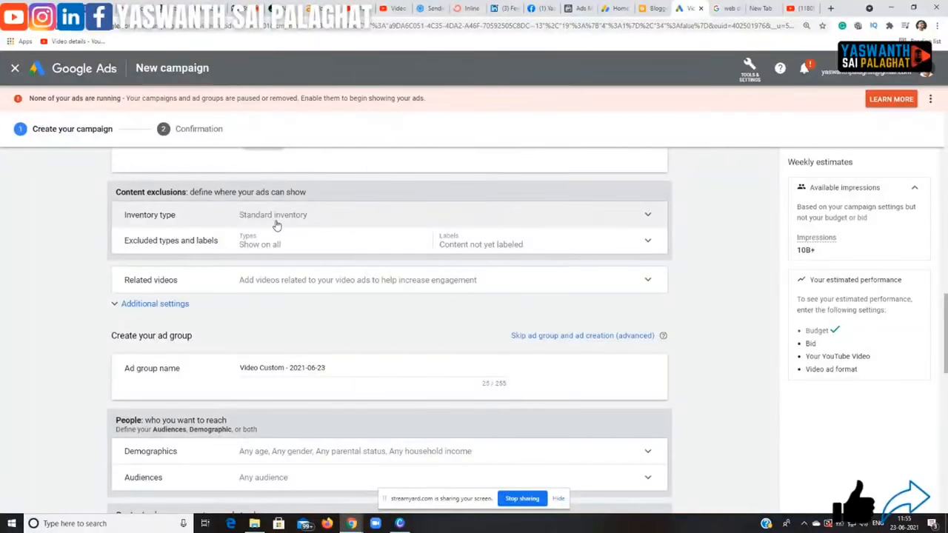
pyautogui.click(276, 223)
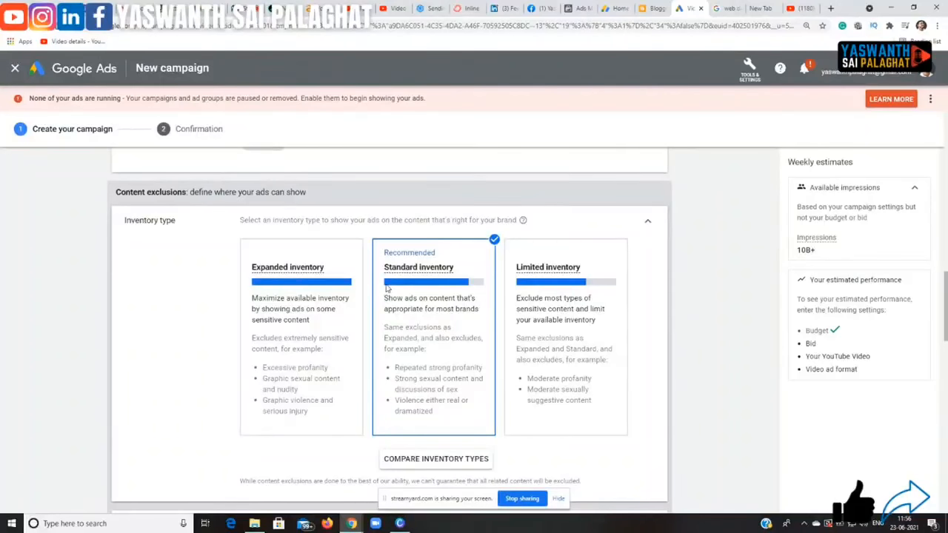
pyautogui.moveTo(386, 288)
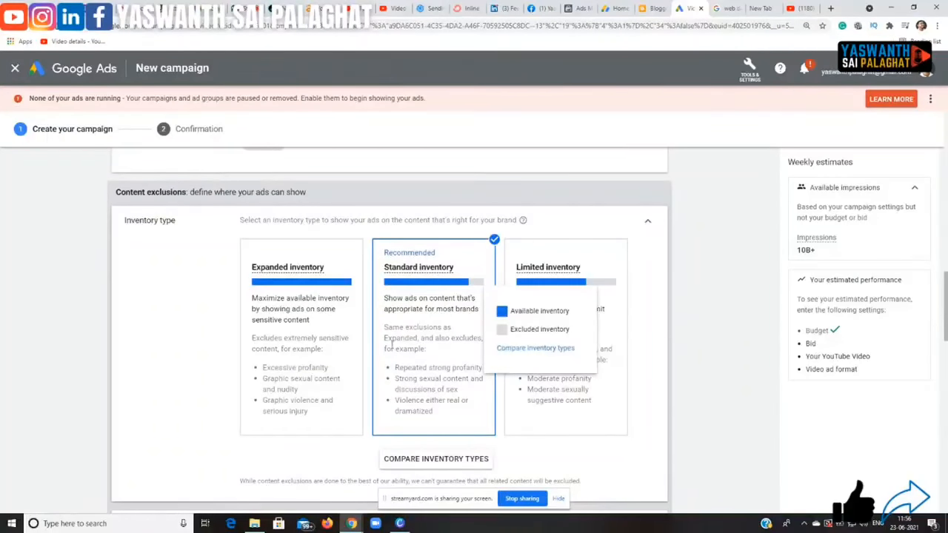
pyautogui.click(649, 222)
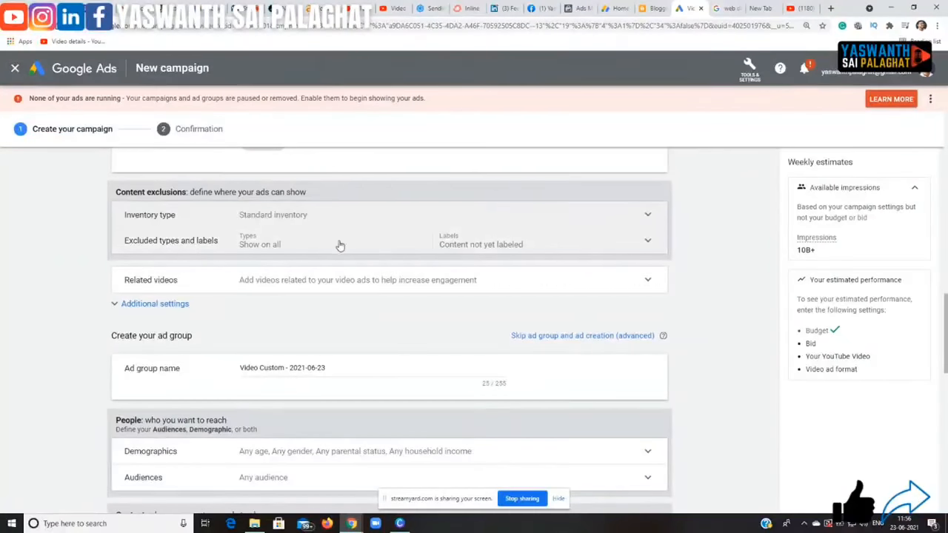
# Rename the ad group as Test 1
pyautogui.scroll(-1, 708, 278)
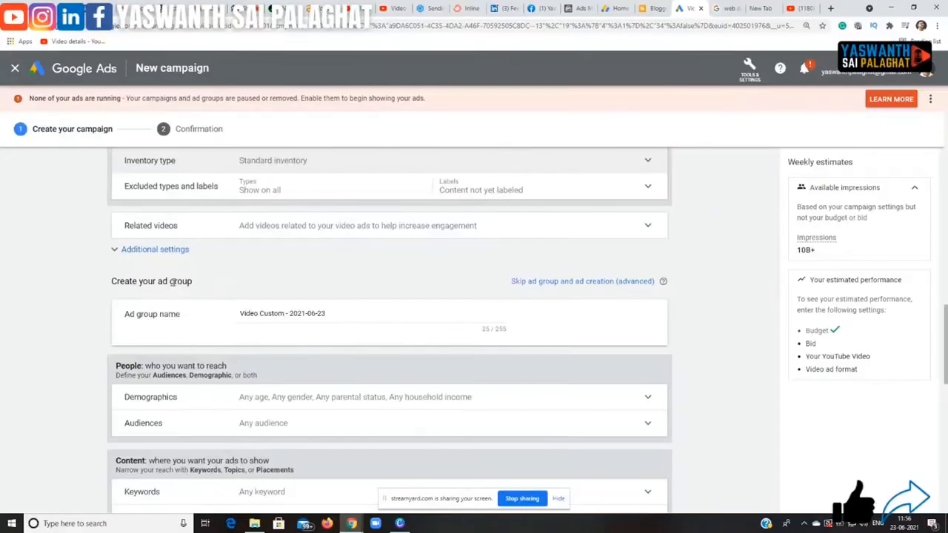
pyautogui.scroll(10, 697, 318)
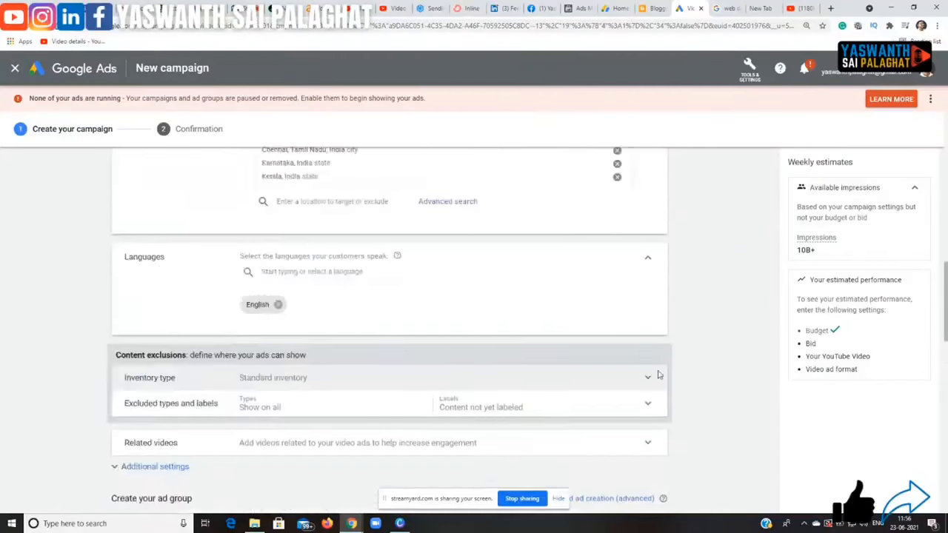
pyautogui.scroll(-10, 717, 296)
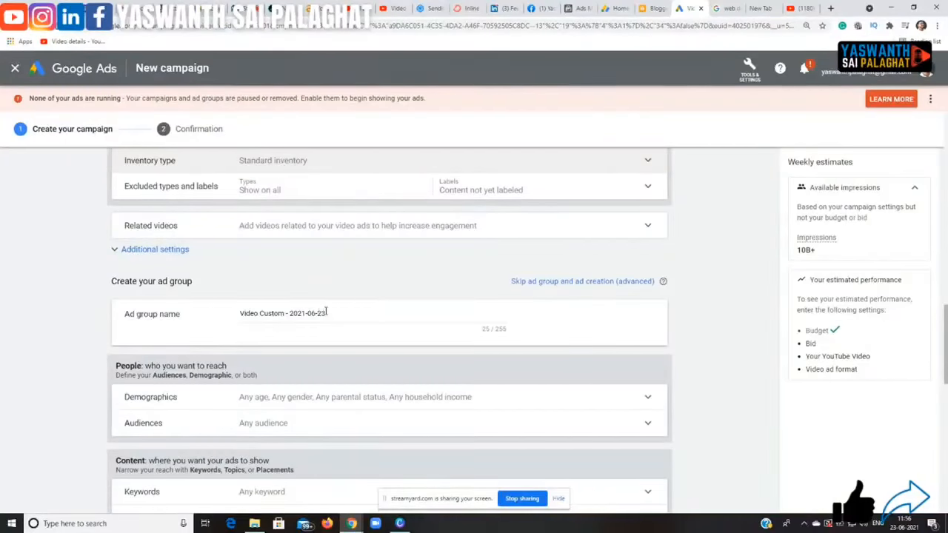
pyautogui.moveTo(328, 312); pyautogui.dragTo(237, 315)
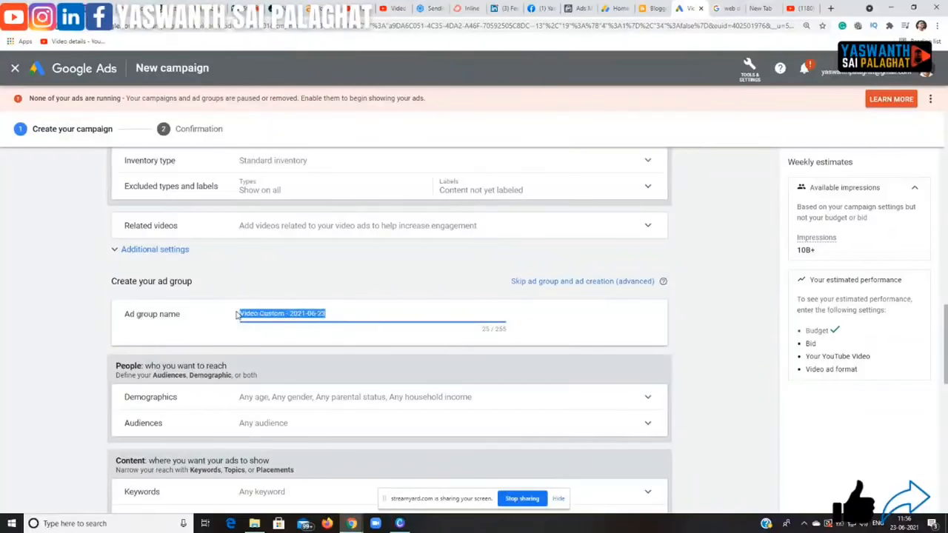
pyautogui.press('BackSpace')
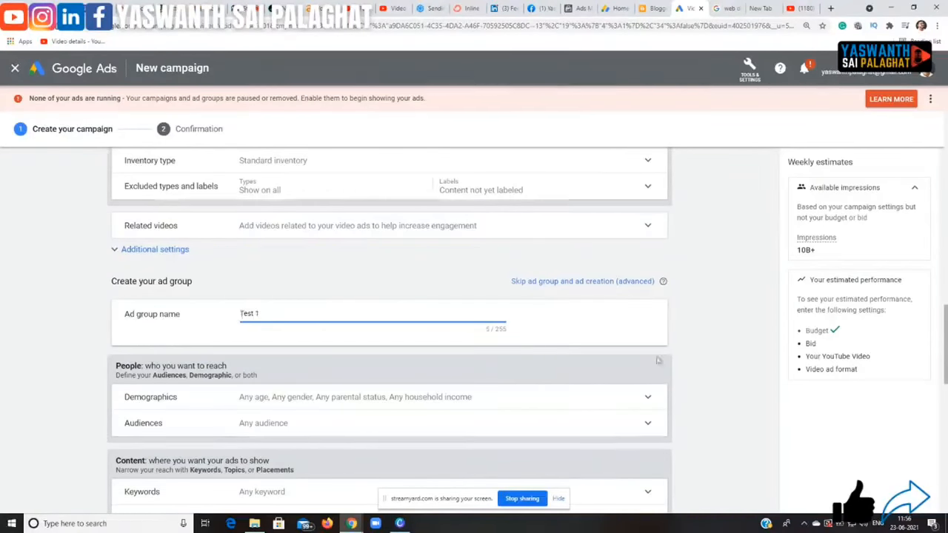
pyautogui.click(713, 322)
# Expand the ad group's demographics and limit the age targeting to 18 - 24 and 25 - 34, excluding the older ranges and Unknown
pyautogui.scroll(-1, 290, 333)
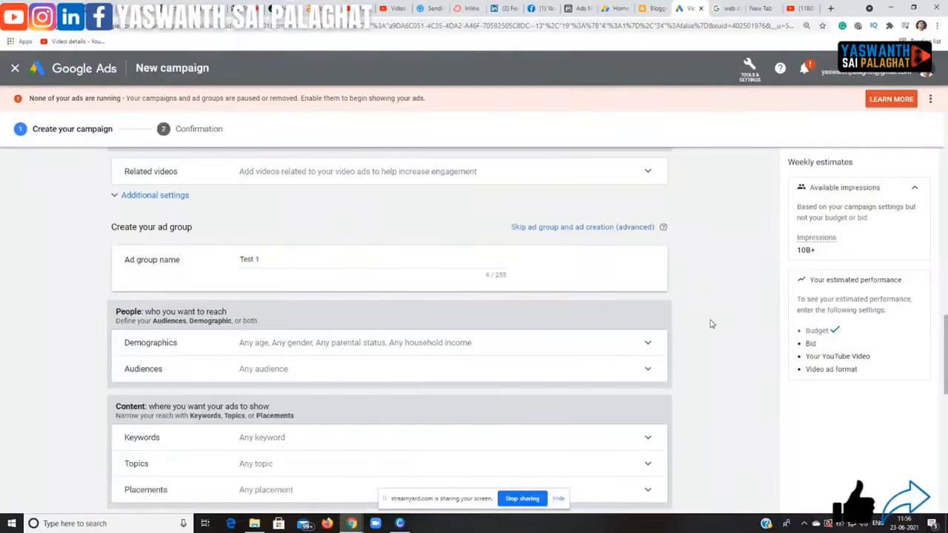
pyautogui.scroll(-1, 710, 324)
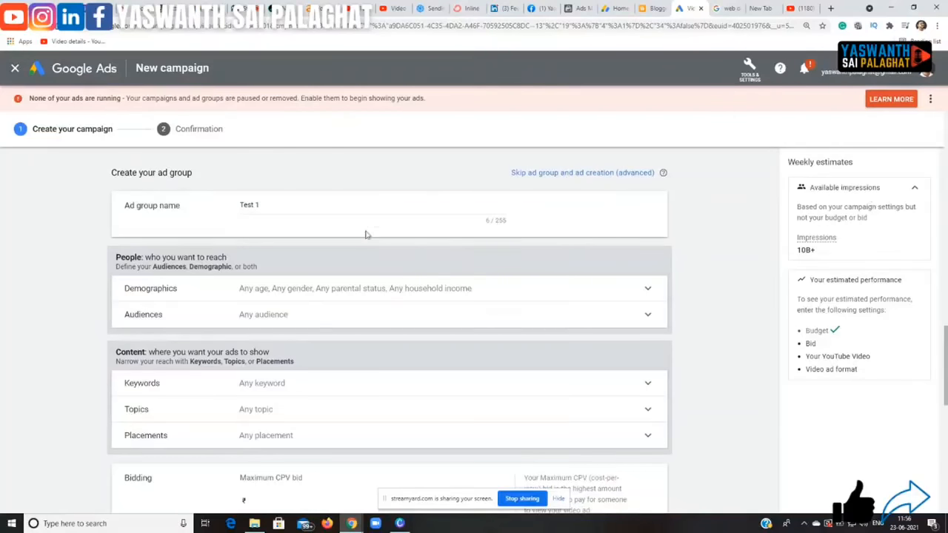
pyautogui.click(300, 293)
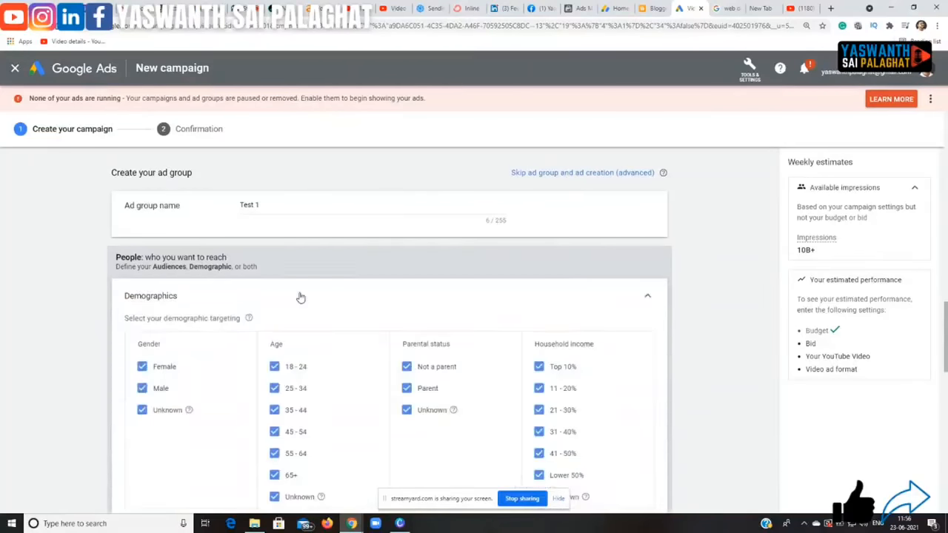
pyautogui.scroll(-1, 698, 312)
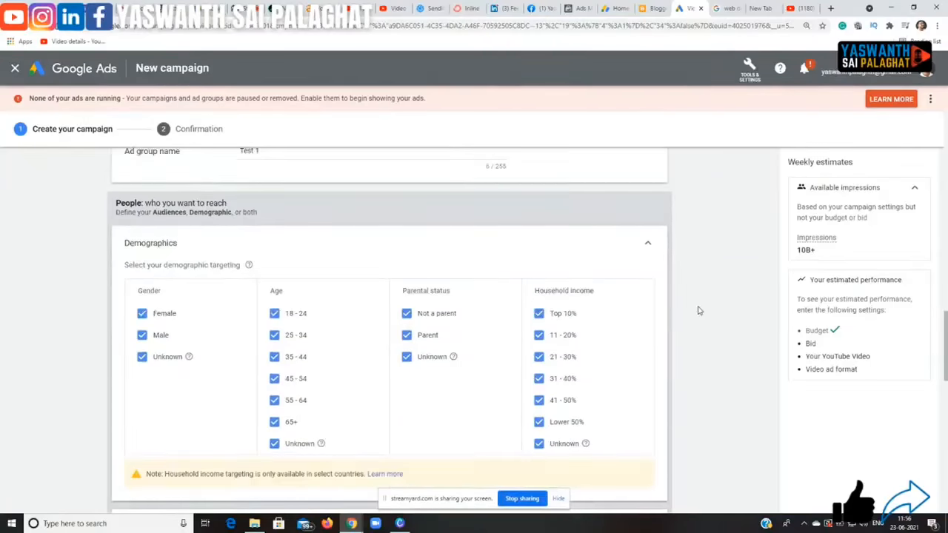
pyautogui.scroll(-1, 697, 311)
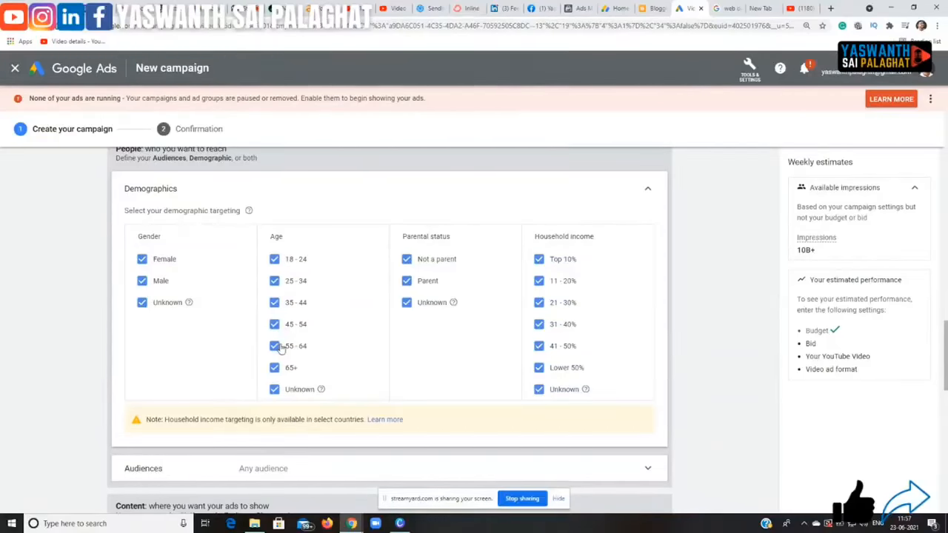
pyautogui.scroll(3, 658, 303)
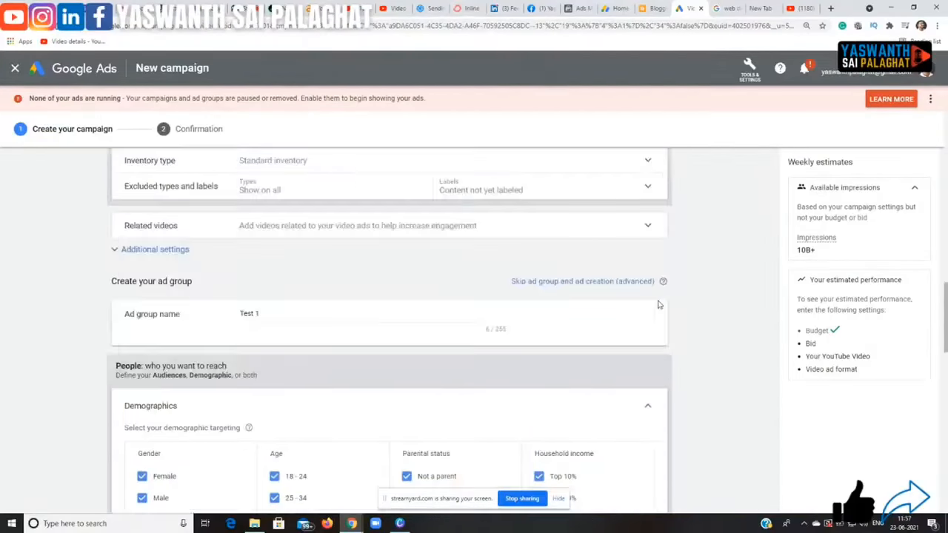
pyautogui.scroll(-3, 658, 303)
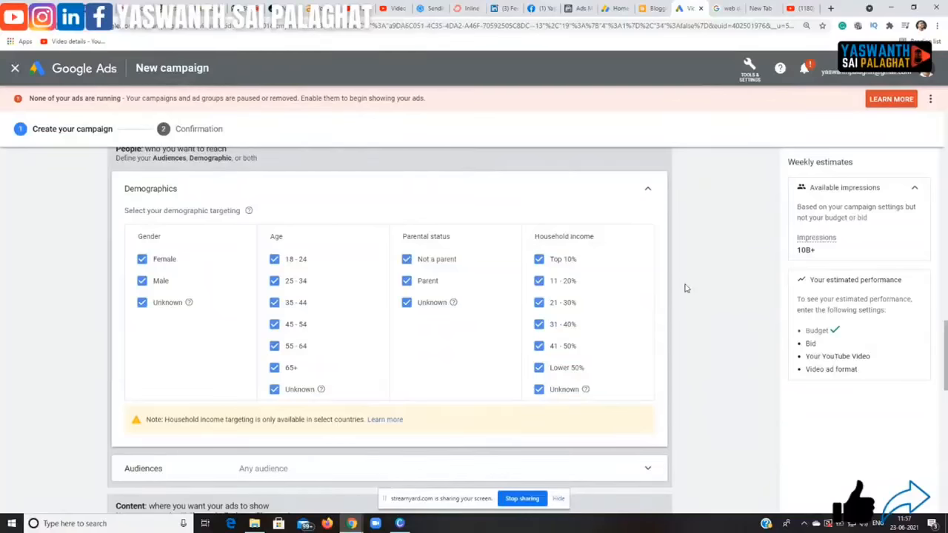
pyautogui.click(275, 303)
pyautogui.click(274, 325)
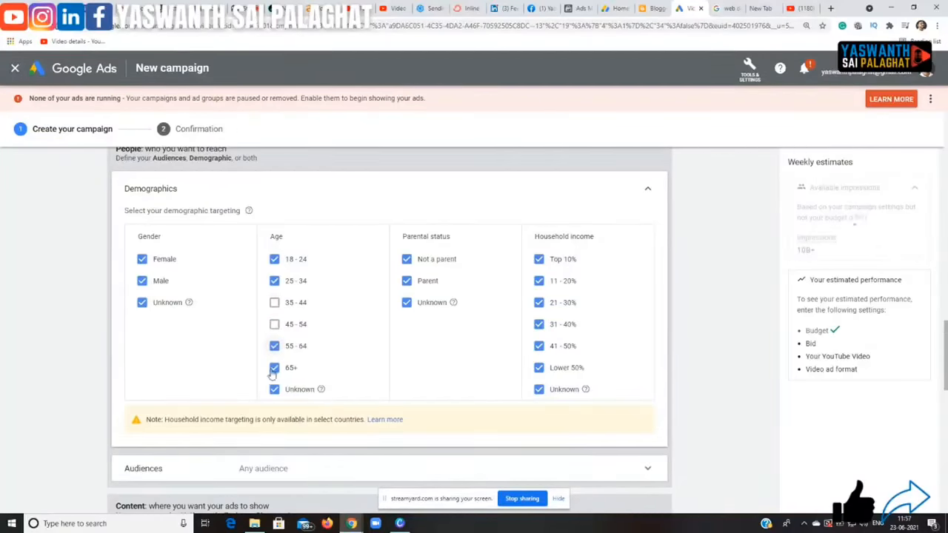
pyautogui.click(274, 368)
pyautogui.click(275, 389)
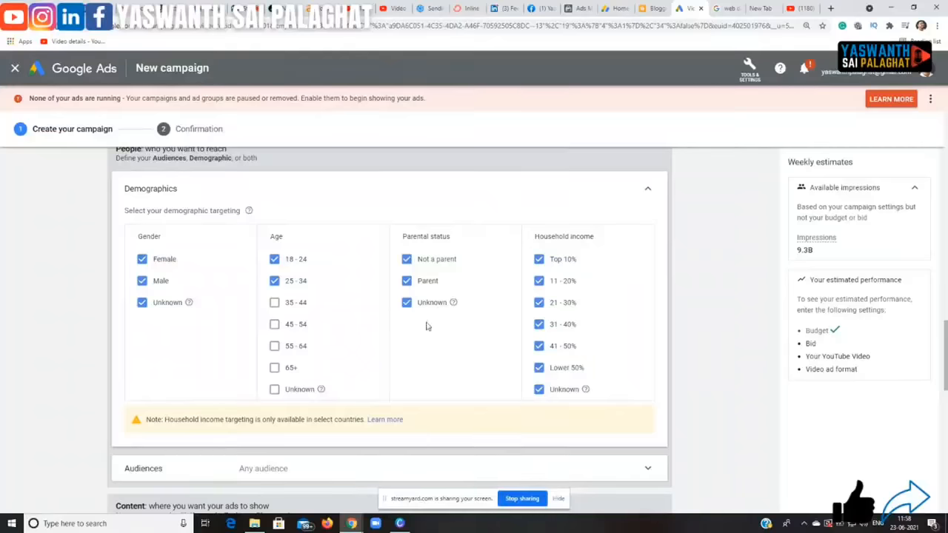
# Exclude the Lower 50% and Unknown household income groups from the demographic targeting
pyautogui.scroll(-1, 602, 281)
pyautogui.scroll(1, 586, 273)
pyautogui.scroll(1, 702, 233)
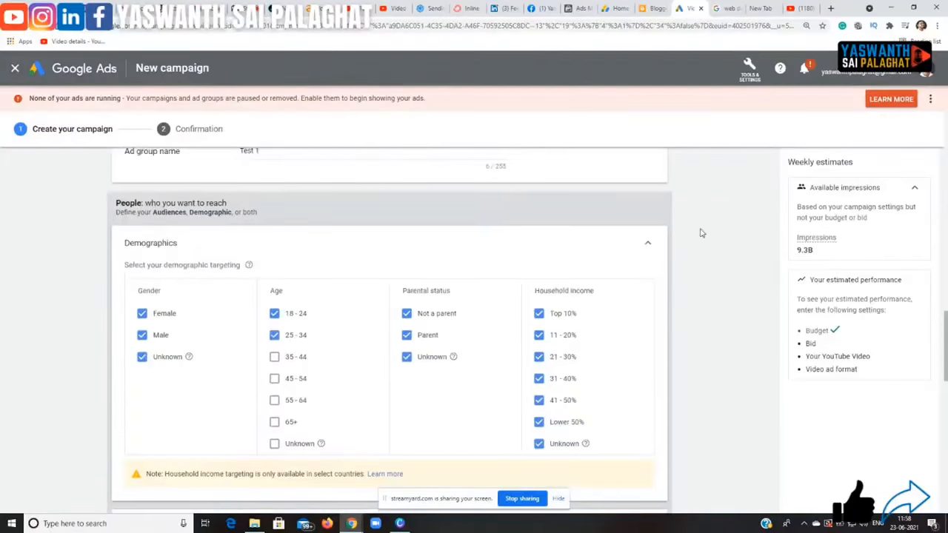
pyautogui.scroll(-1, 702, 233)
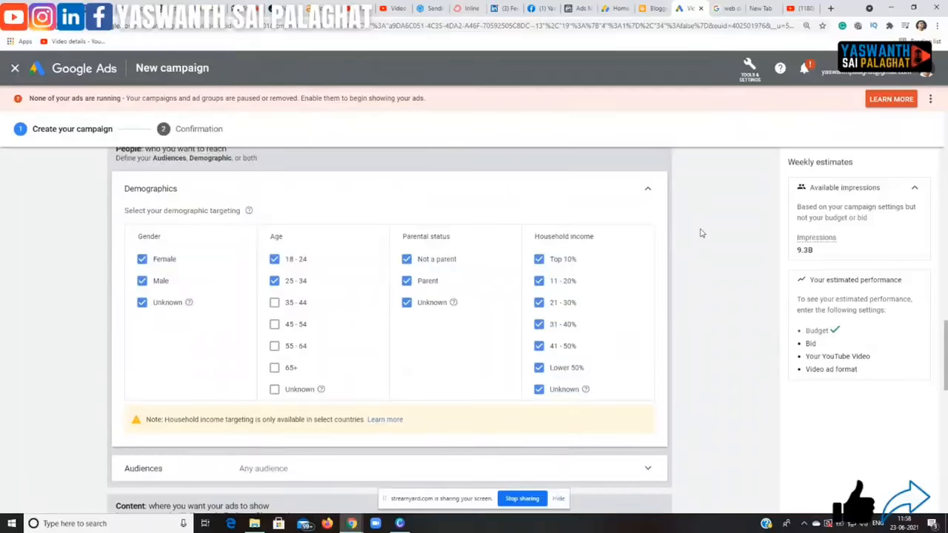
pyautogui.click(539, 368)
pyautogui.click(540, 390)
pyautogui.click(538, 390)
pyautogui.scroll(1, 681, 328)
pyautogui.scroll(-1, 683, 330)
pyautogui.scroll(2, 704, 339)
pyautogui.scroll(2, 686, 325)
pyautogui.scroll(-1, 408, 359)
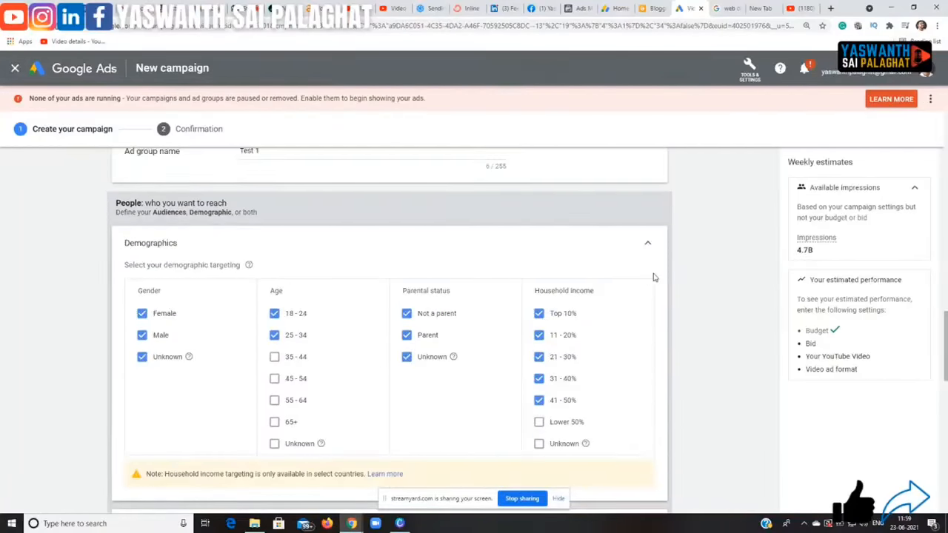
# Expand the ad group's audience targeting and look through the recent and suggested audiences
pyautogui.scroll(-3, 653, 275)
pyautogui.scroll(-1, 707, 291)
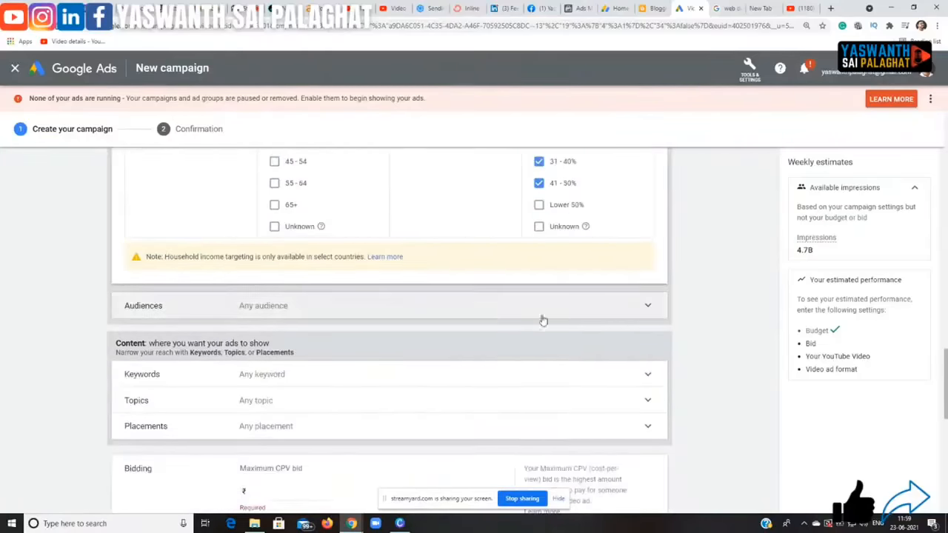
pyautogui.click(479, 304)
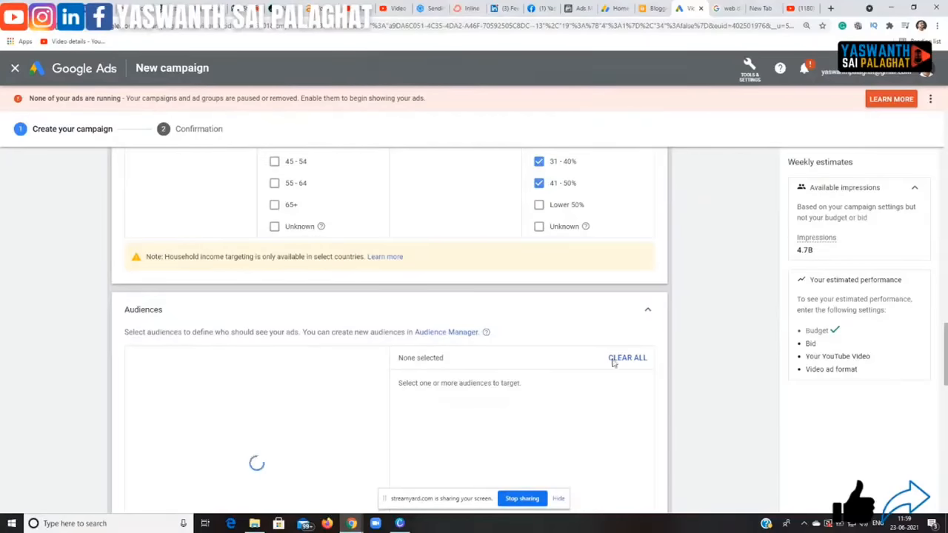
pyautogui.scroll(-3, 619, 359)
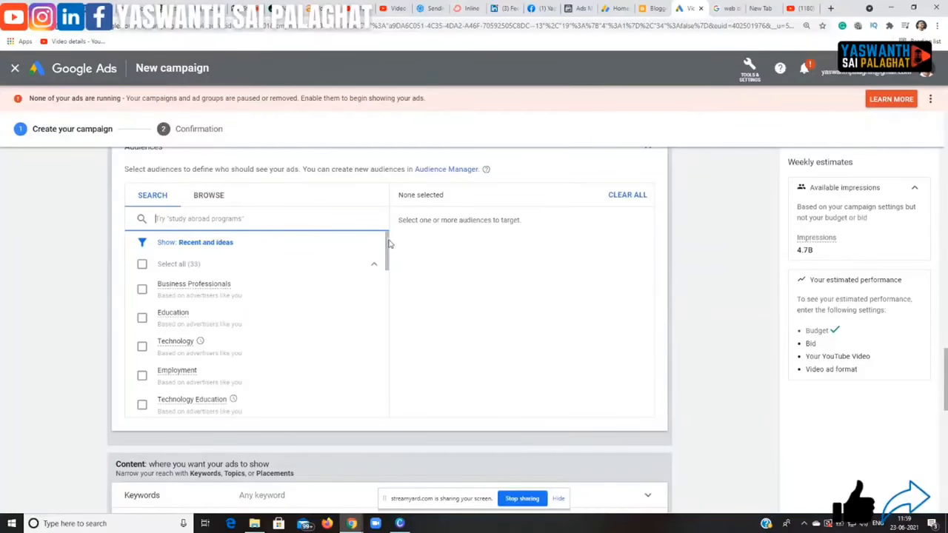
pyautogui.moveTo(386, 244)
pyautogui.mouseDown()
pyautogui.moveTo(385, 374)
pyautogui.moveTo(396, 247)
pyautogui.mouseUp()
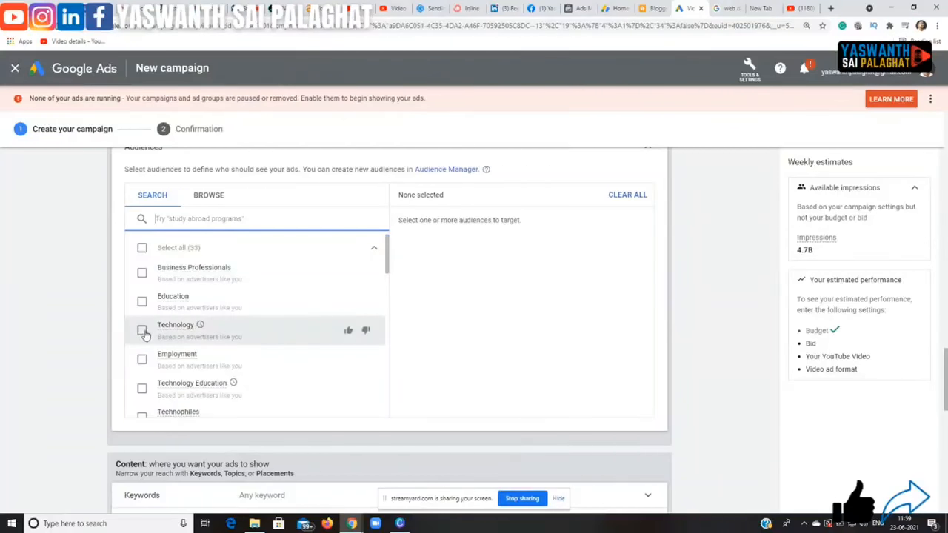
pyautogui.scroll(-1, 178, 370)
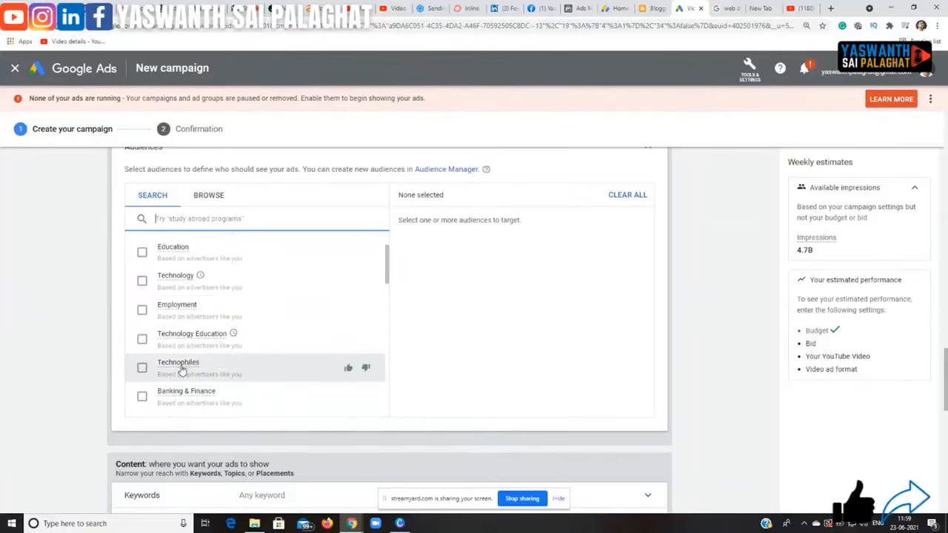
pyautogui.scroll(-8, 236, 341)
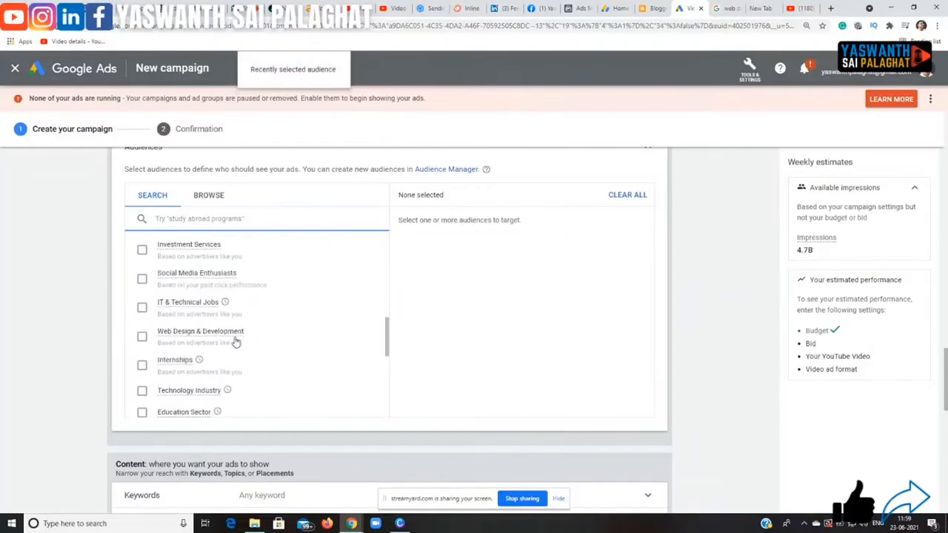
# Search the ad group's audience targeting for digital marketing
pyautogui.scroll(5, 236, 341)
pyautogui.scroll(4, 236, 341)
pyautogui.scroll(4, 693, 300)
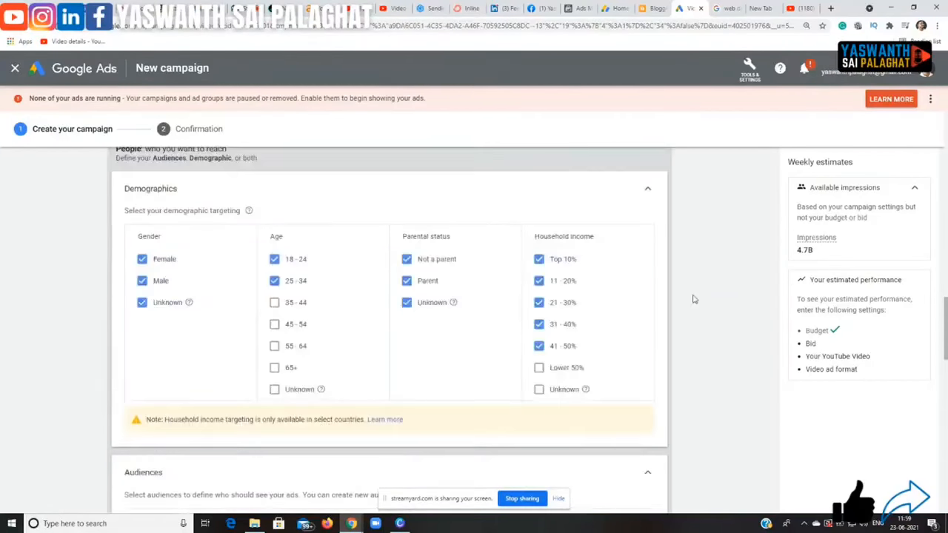
pyautogui.scroll(-4, 695, 296)
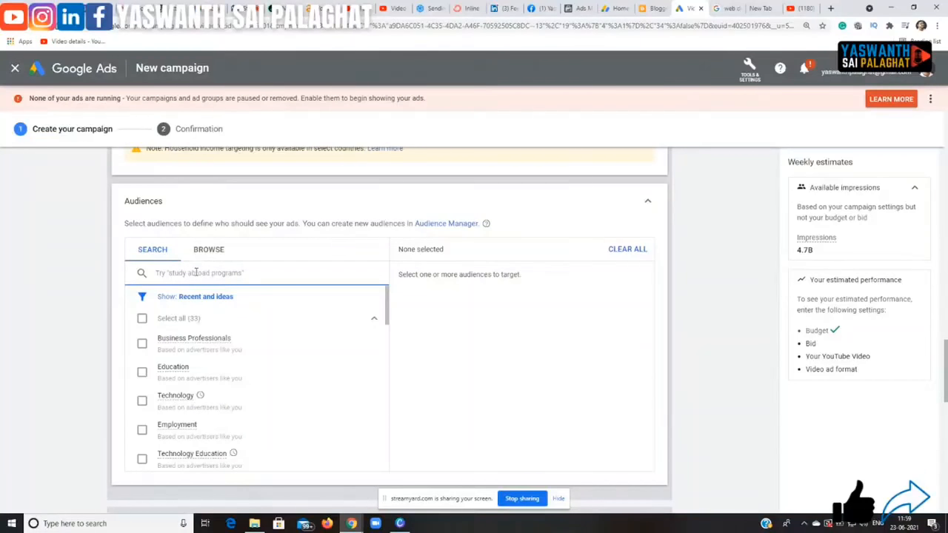
pyautogui.write('digital m')
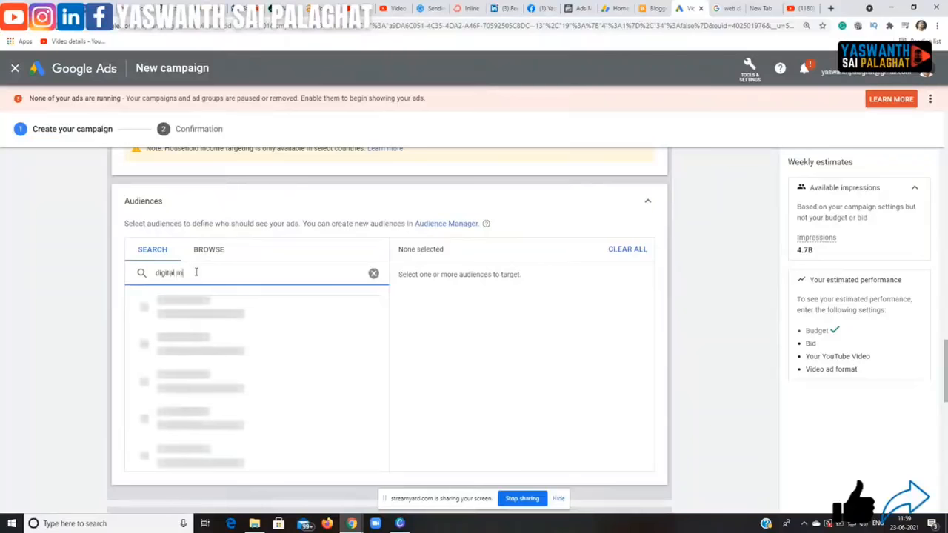
pyautogui.write('arketing')
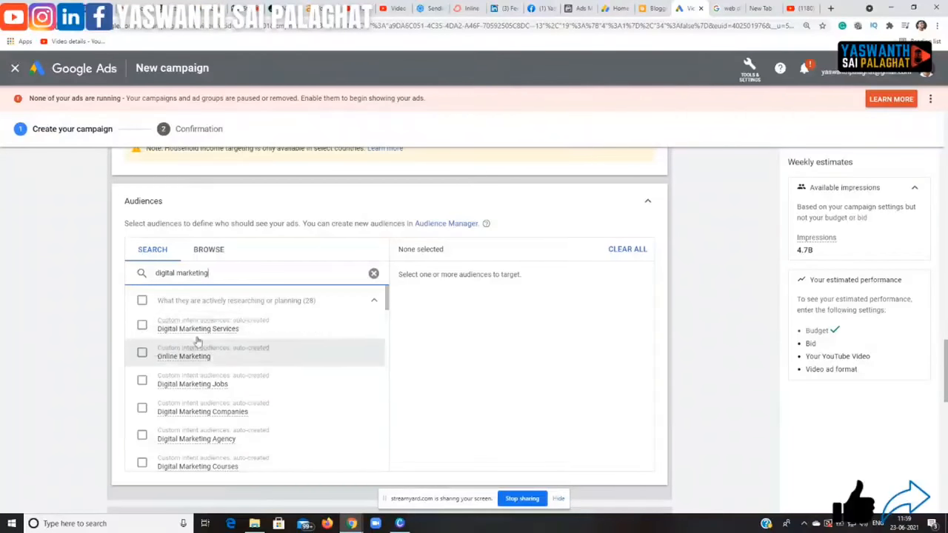
# Look through the custom intent and in-market audiences suggested for digital marketing
pyautogui.scroll(-1, 200, 337)
pyautogui.scroll(-2, 208, 341)
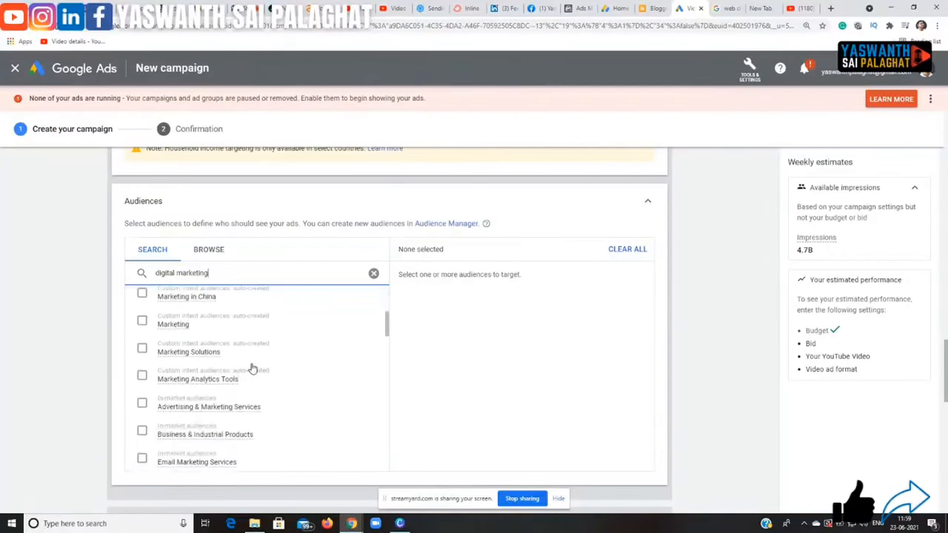
pyautogui.scroll(3, 253, 368)
pyautogui.scroll(1, 253, 368)
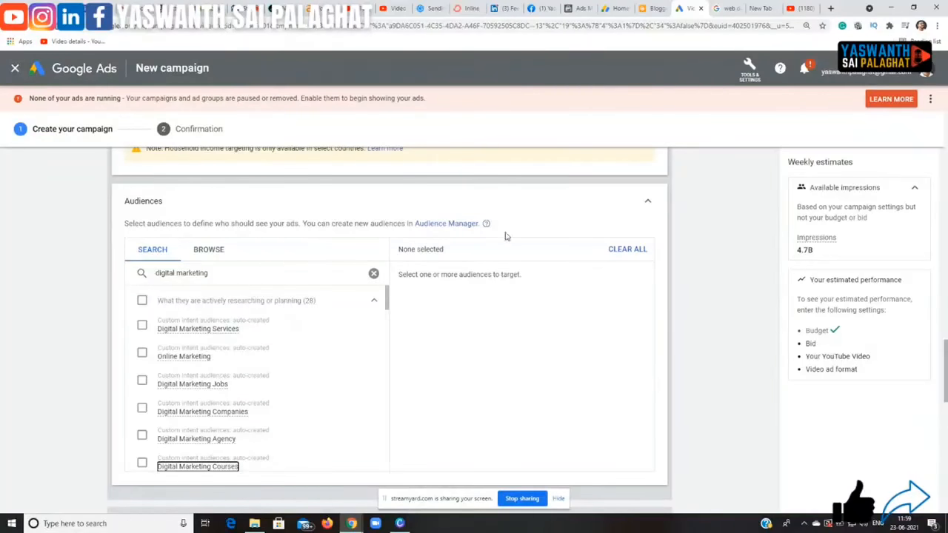
pyautogui.scroll(-1, 522, 227)
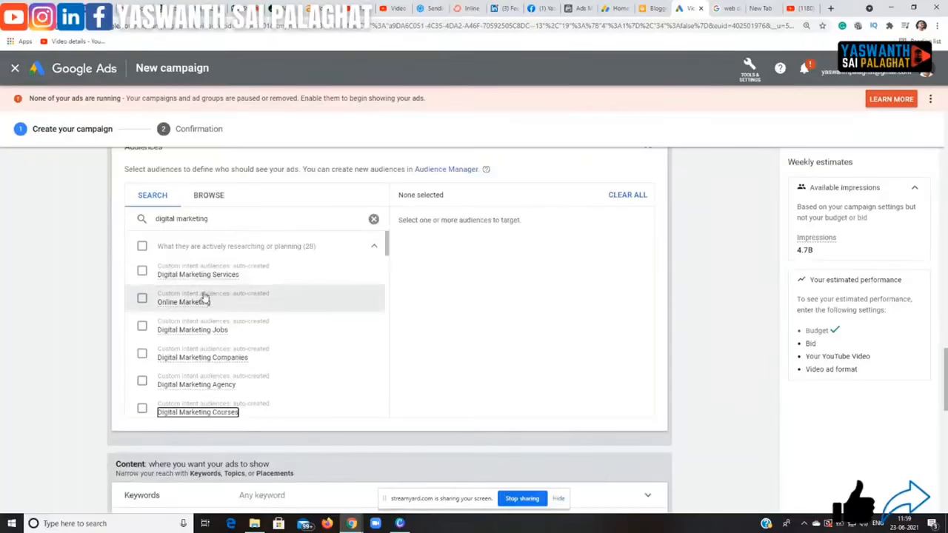
pyautogui.scroll(-2, 206, 301)
pyautogui.scroll(-3, 222, 305)
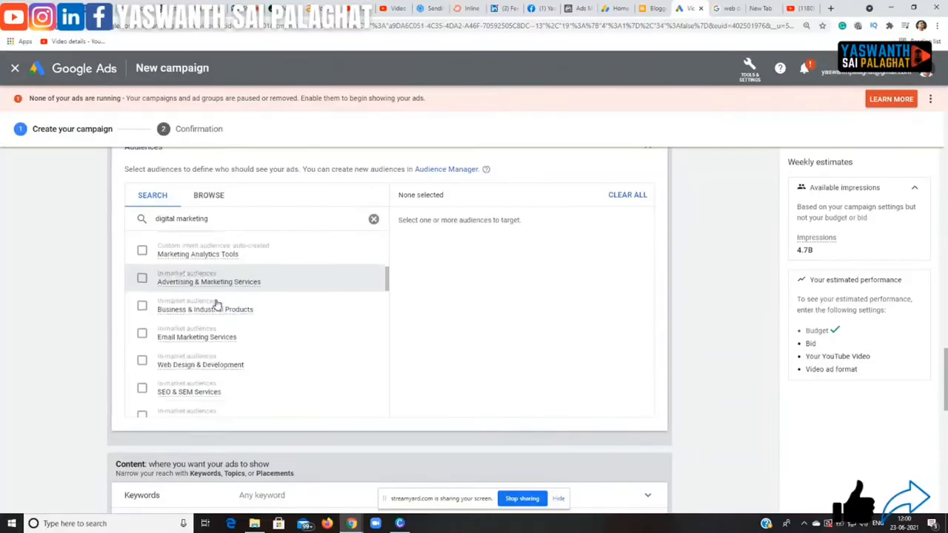
pyautogui.scroll(-2, 239, 307)
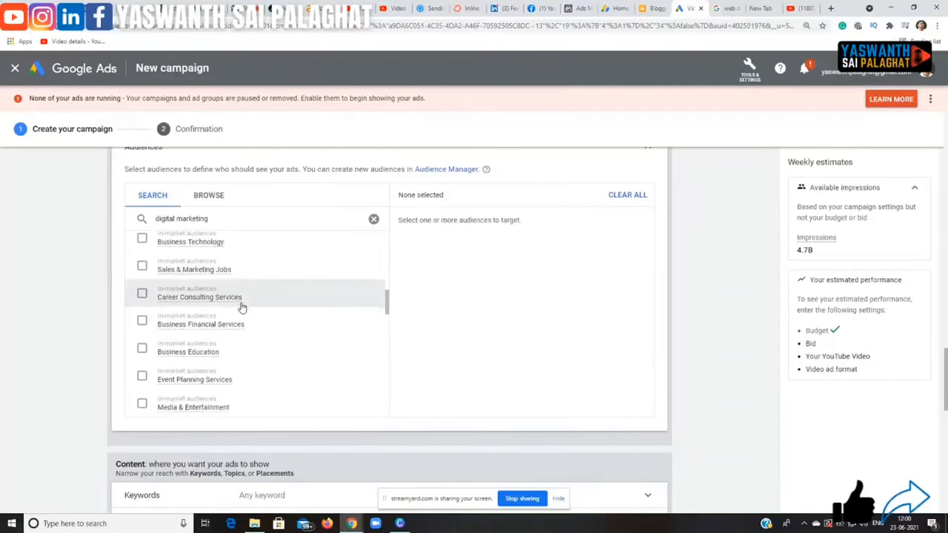
pyautogui.scroll(-1, 243, 307)
pyautogui.scroll(3, 247, 307)
pyautogui.scroll(6, 245, 305)
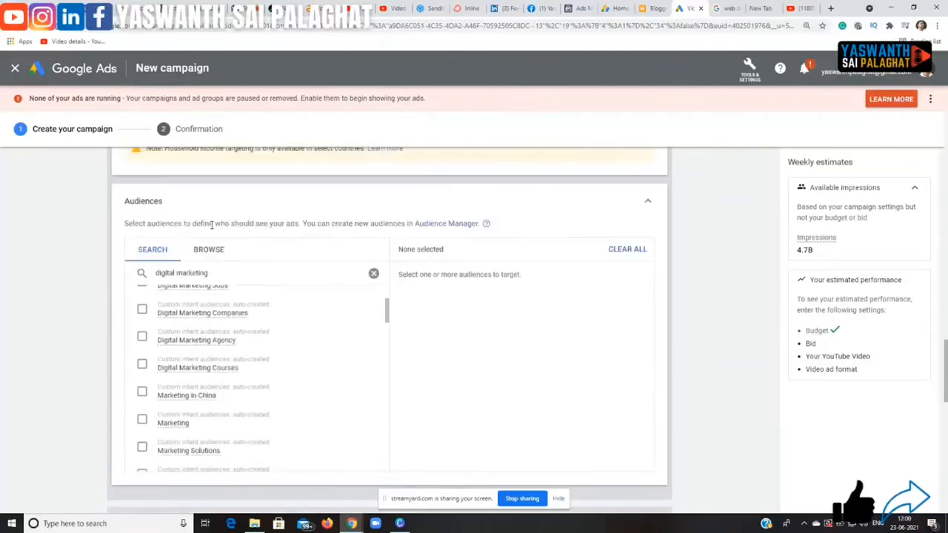
pyautogui.scroll(-1, 432, 370)
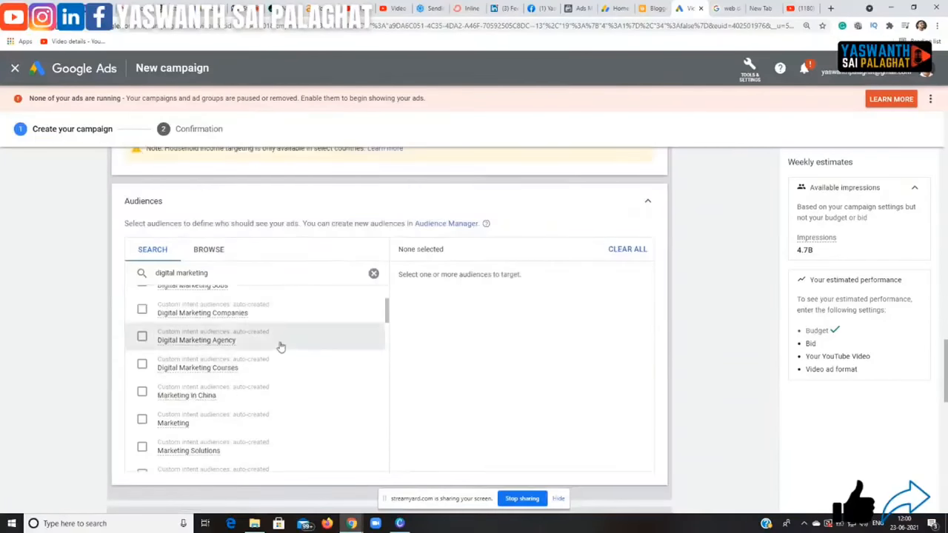
pyautogui.scroll(4, 277, 345)
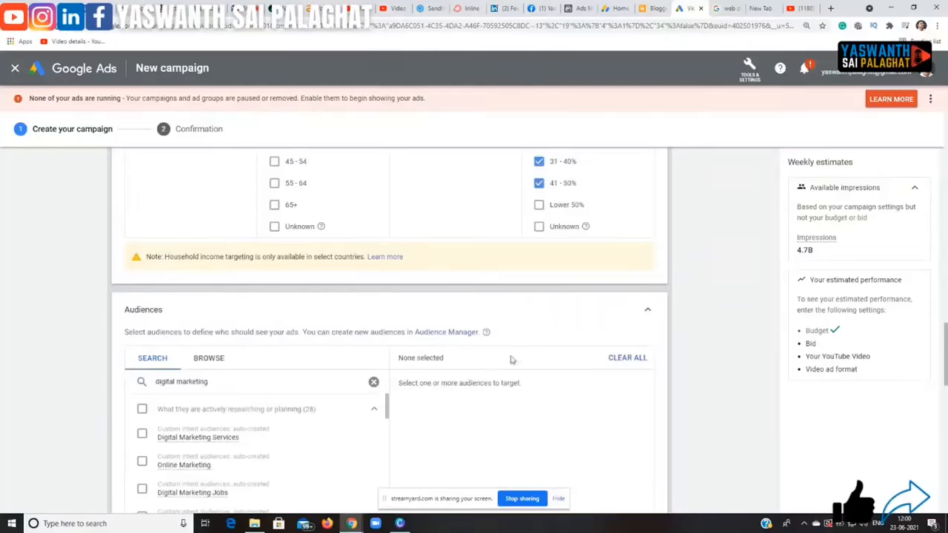
# Collapse the audience targeting without selecting an audience and expand the ad group's keyword targeting
pyautogui.click(647, 312)
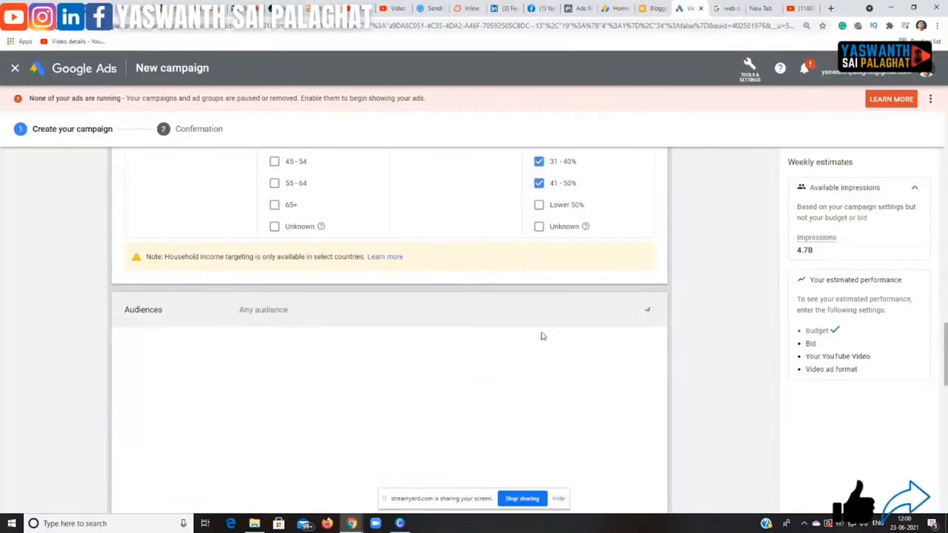
pyautogui.scroll(-1, 720, 265)
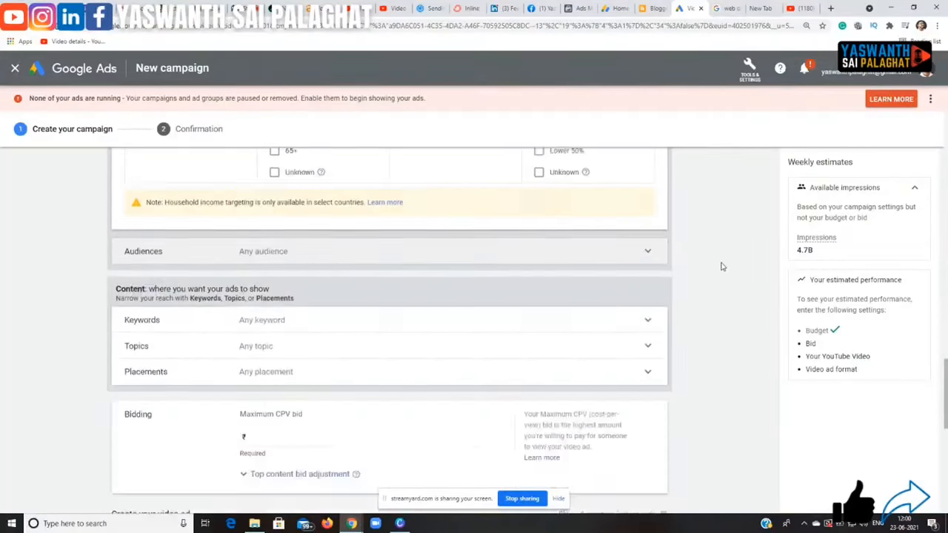
pyautogui.click(265, 329)
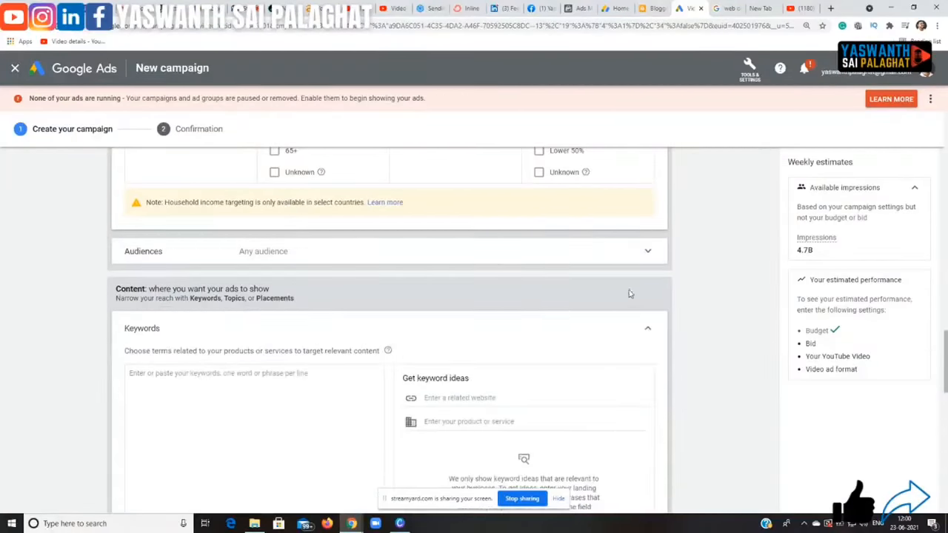
pyautogui.scroll(-2, 692, 283)
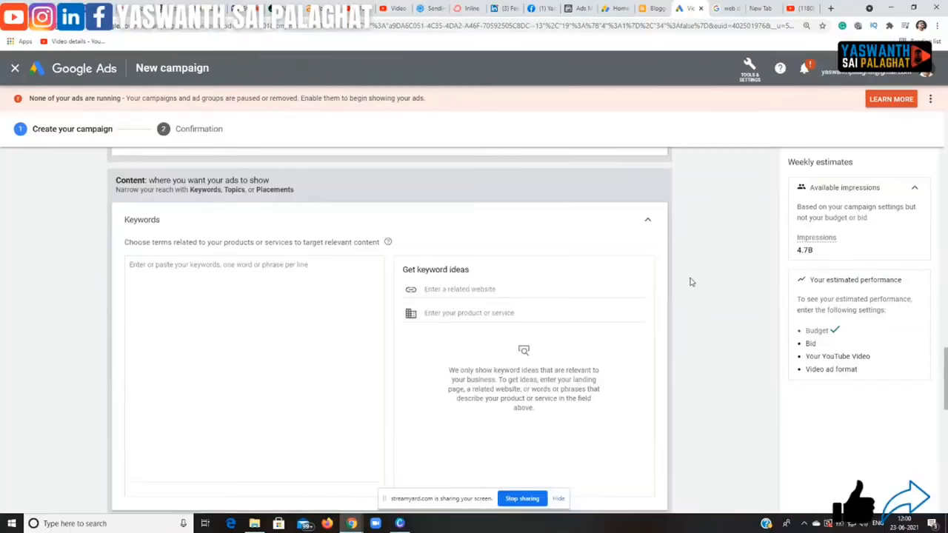
pyautogui.scroll(-1, 691, 281)
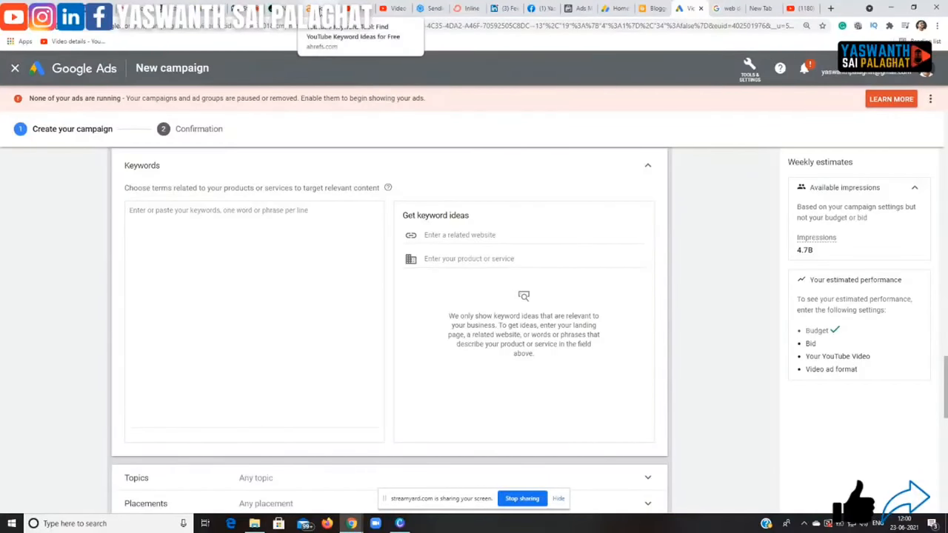
# Switch to the Ahrefs YouTube Keyword Tool and set the search country to India
pyautogui.click(319, 8)
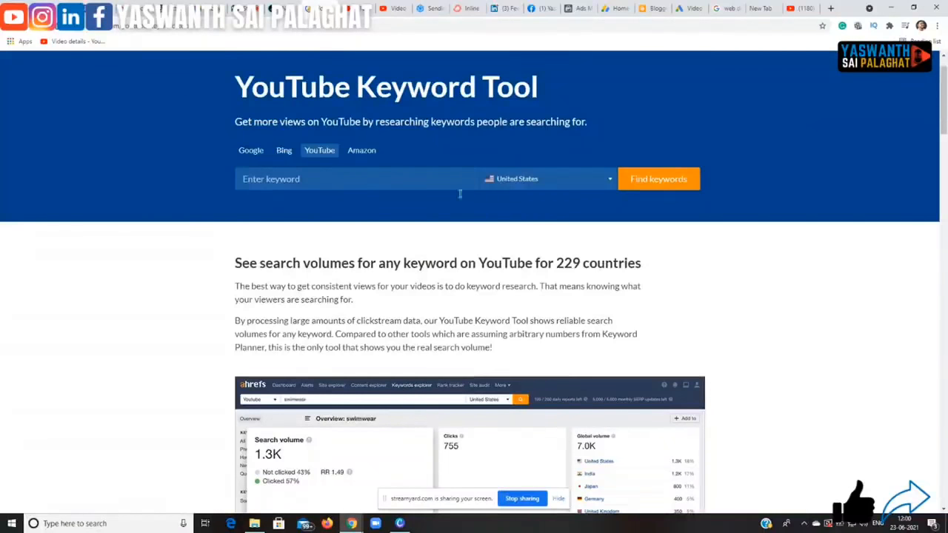
pyautogui.click(510, 185)
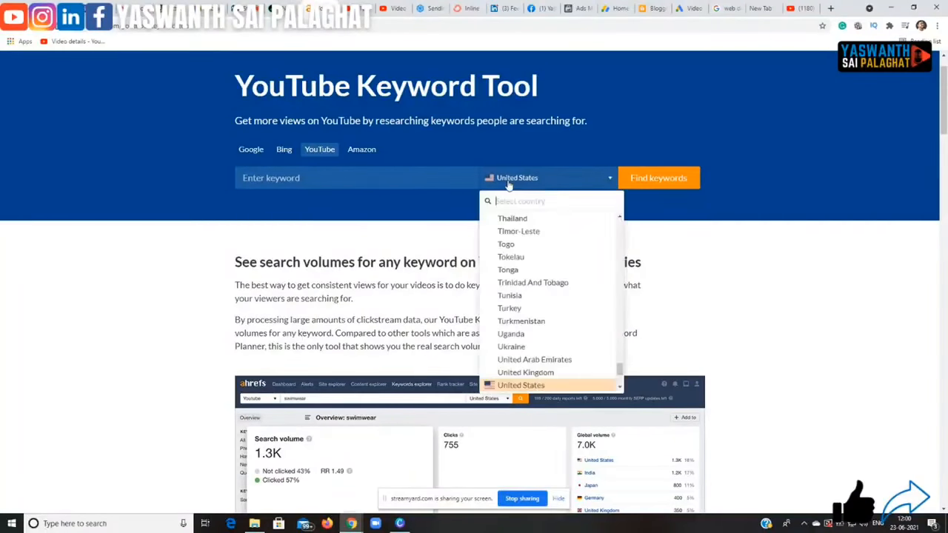
pyautogui.write('india')
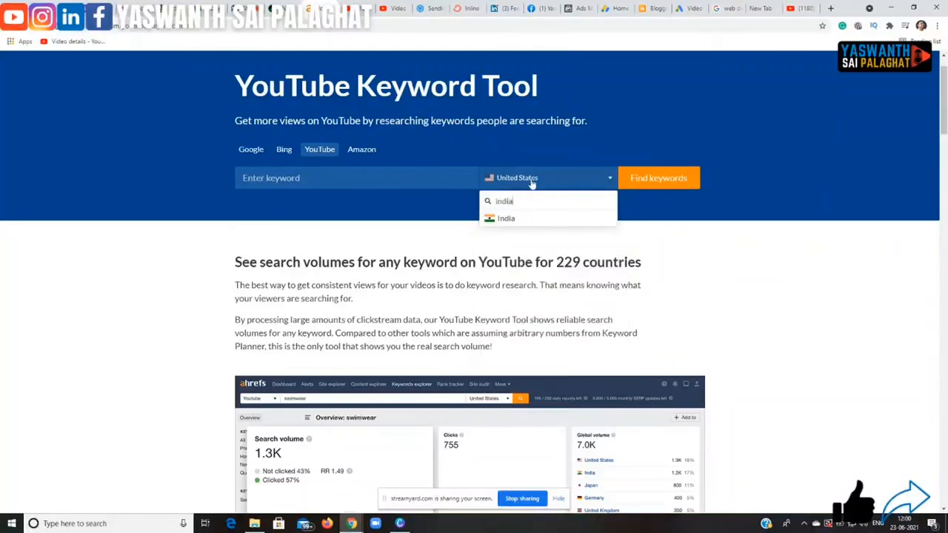
pyautogui.click(525, 215)
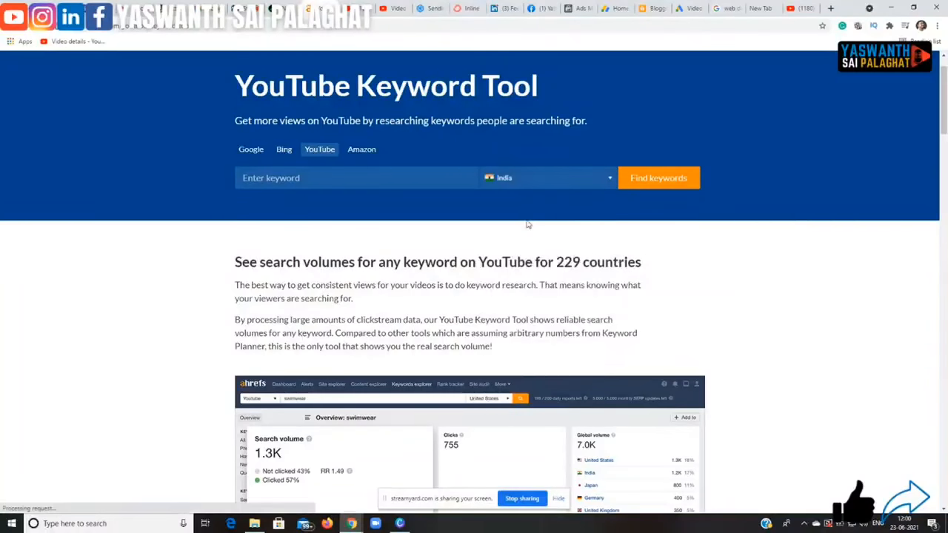
# Find YouTube keyword ideas for digital marketing and examine the top phrase matches with their search volumes
pyautogui.click(272, 181)
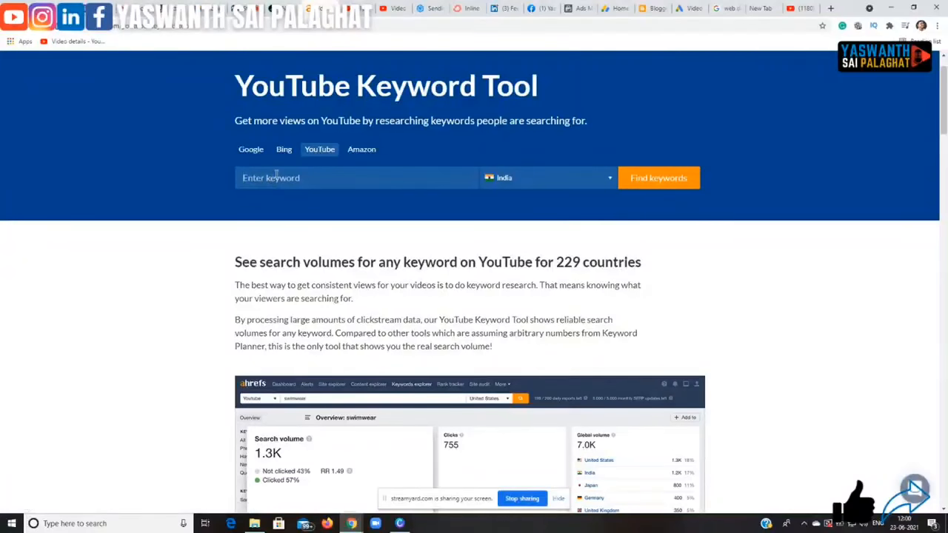
pyautogui.write('digital marketing')
pyautogui.click(643, 175)
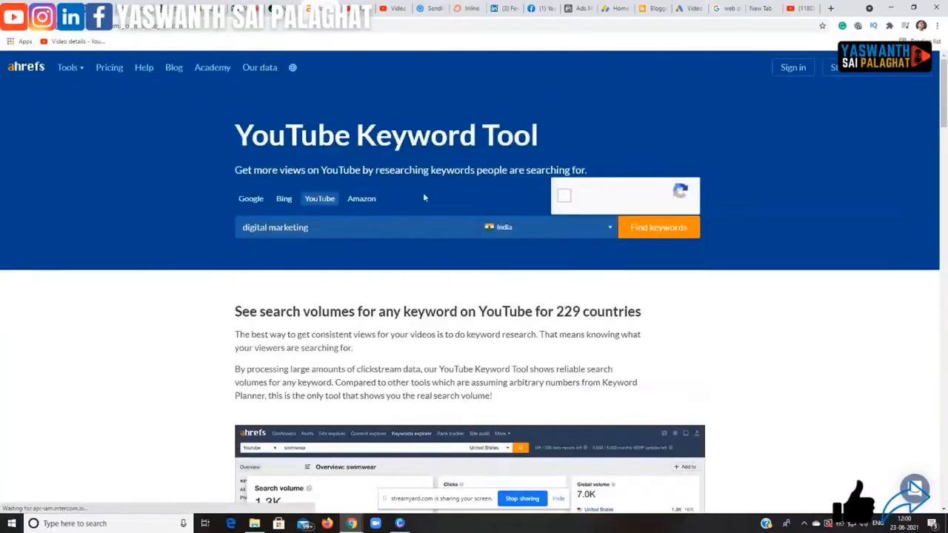
pyautogui.click(563, 196)
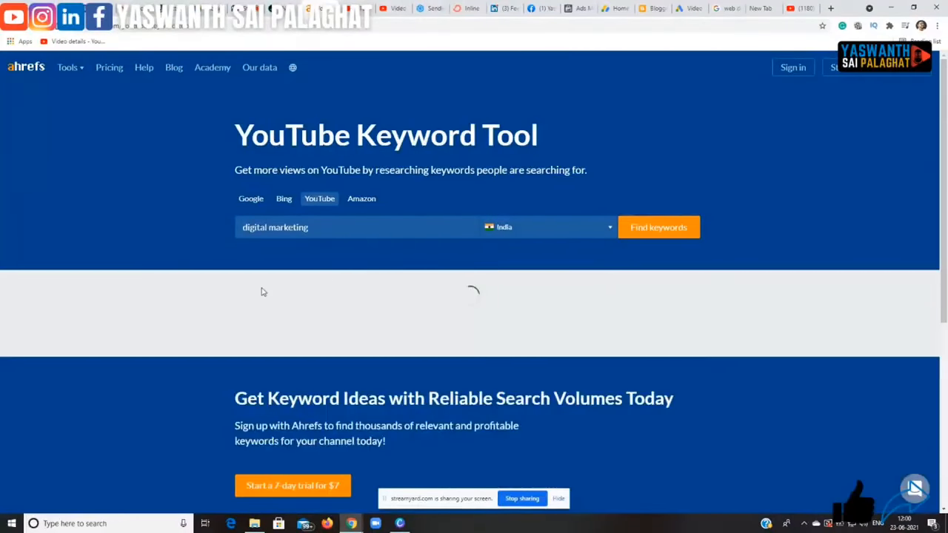
pyautogui.scroll(-3, 595, 312)
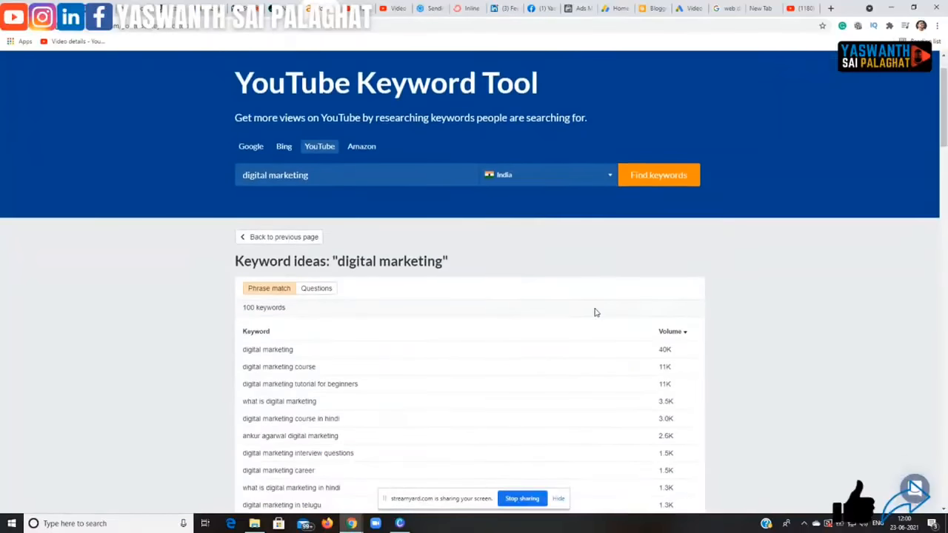
pyautogui.scroll(-3, 595, 313)
pyautogui.scroll(2, 289, 199)
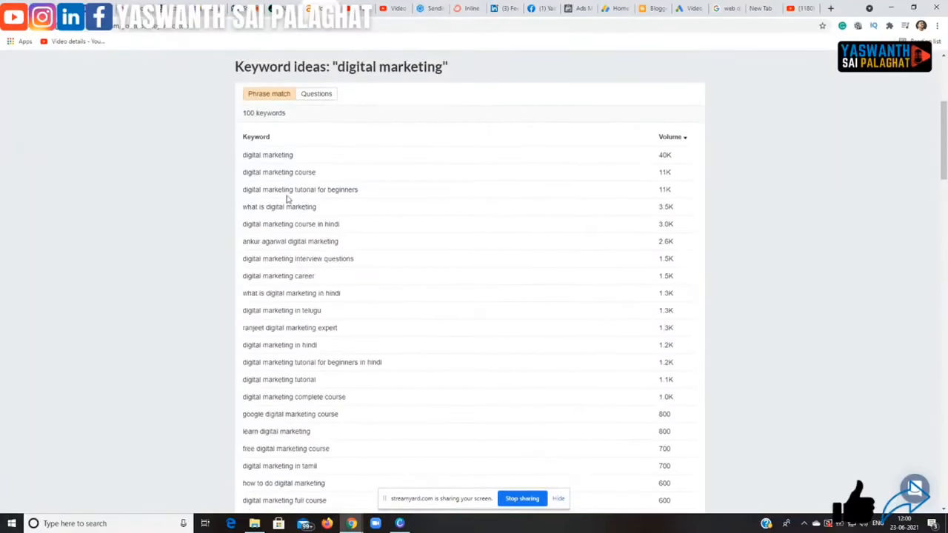
pyautogui.moveTo(243, 158); pyautogui.dragTo(331, 201)
pyautogui.click(330, 200)
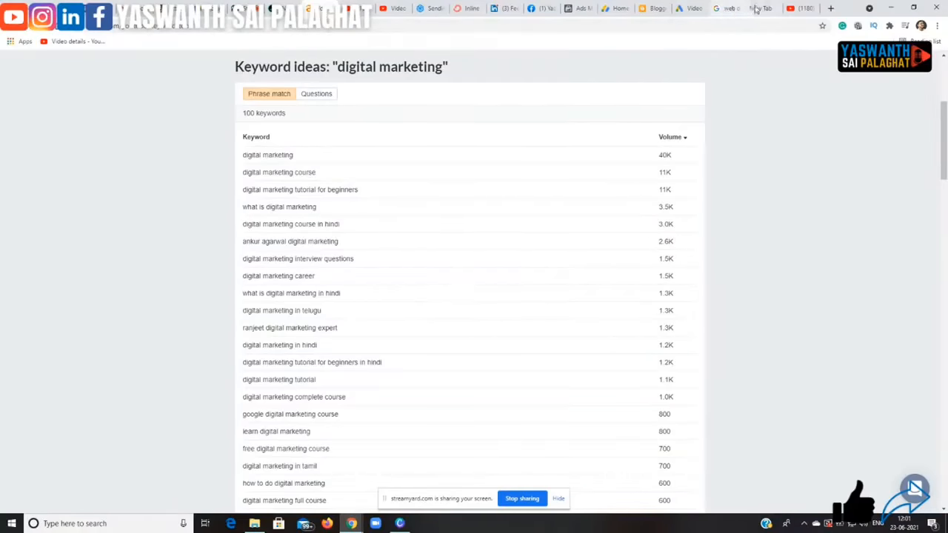
# Switch back to the Google Ads campaign and enter the keywords digital marketing, digital marketing course, digital marketing tutorial and digital marketing explanation
pyautogui.click(691, 9)
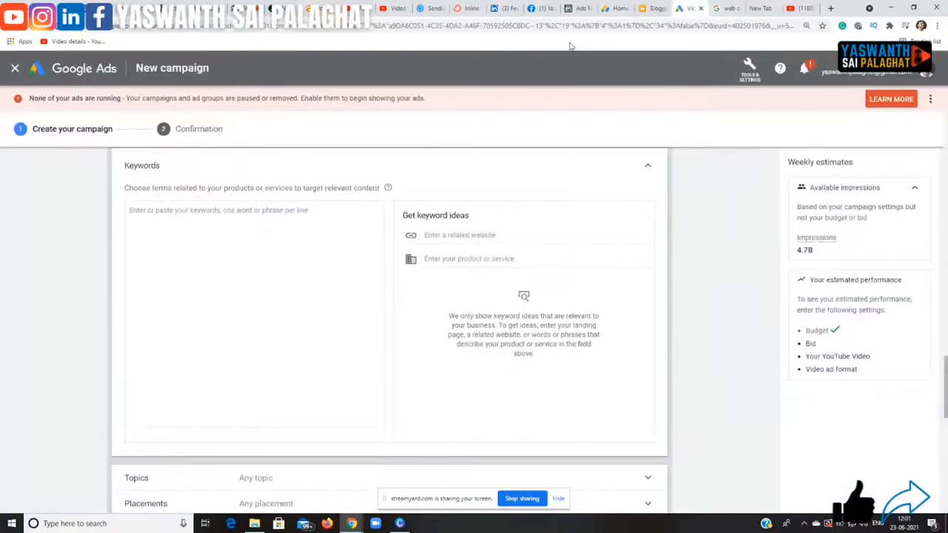
pyautogui.click(240, 211)
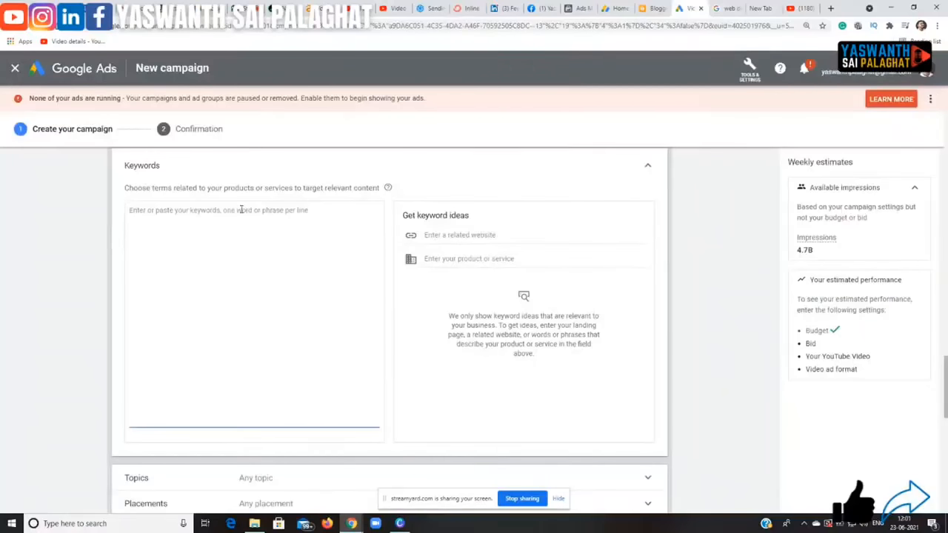
pyautogui.write('digital marketing')
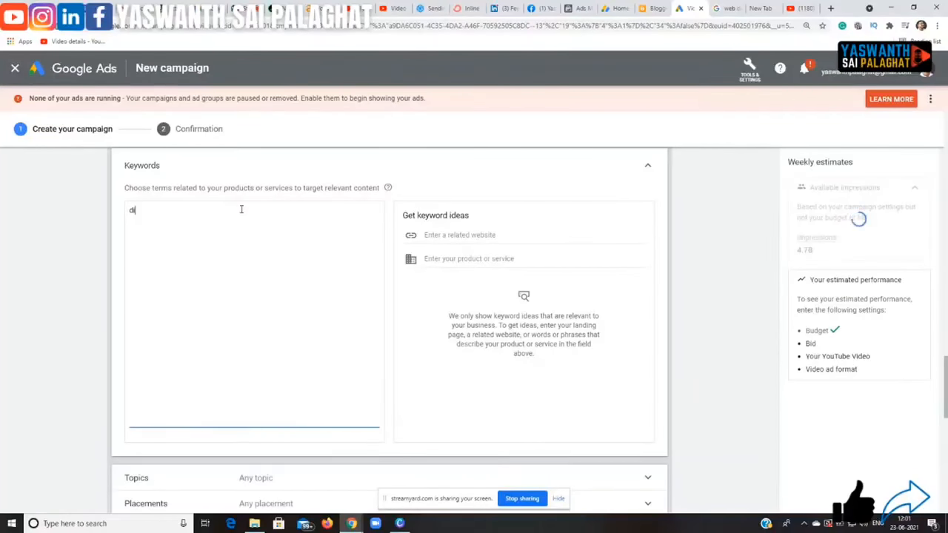
pyautogui.press('Return')
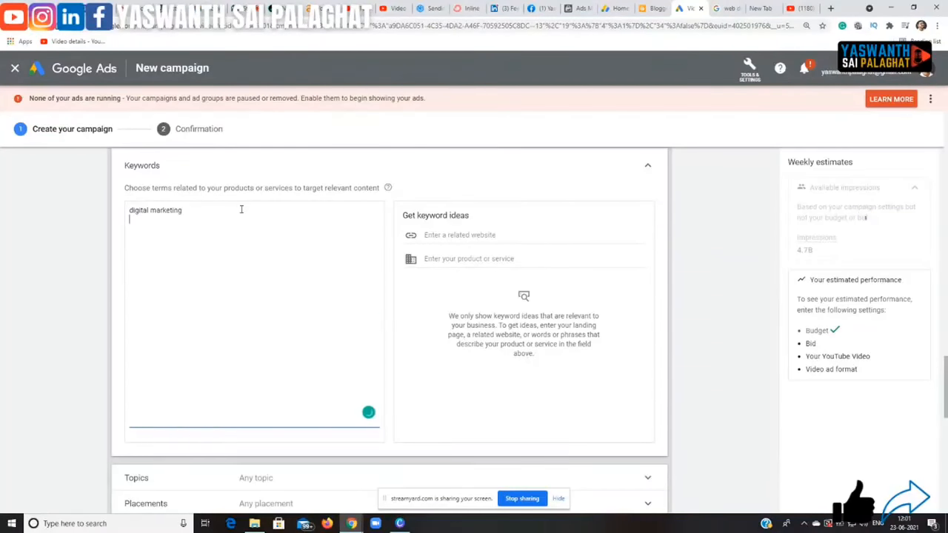
pyautogui.write('digital marketing course')
pyautogui.press('Return')
pyautogui.write('d')
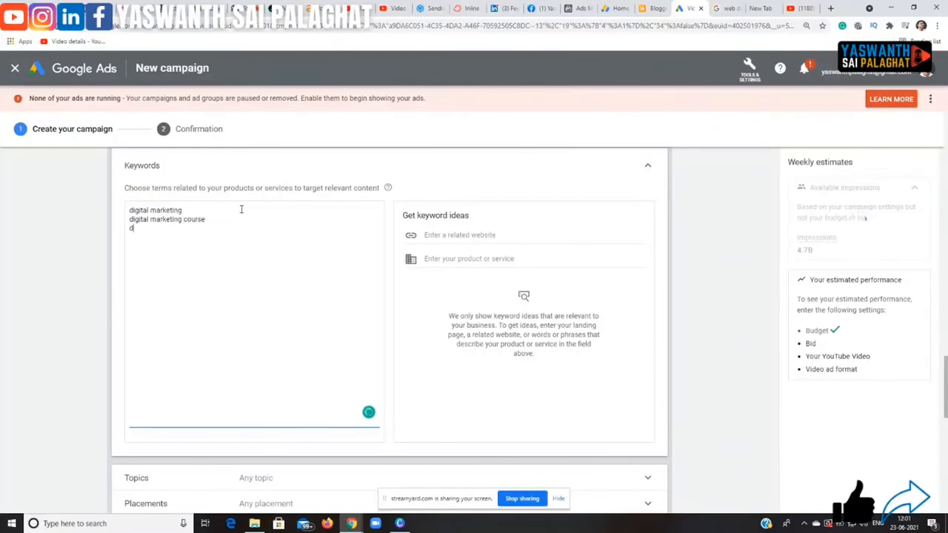
pyautogui.write('igital marketing')
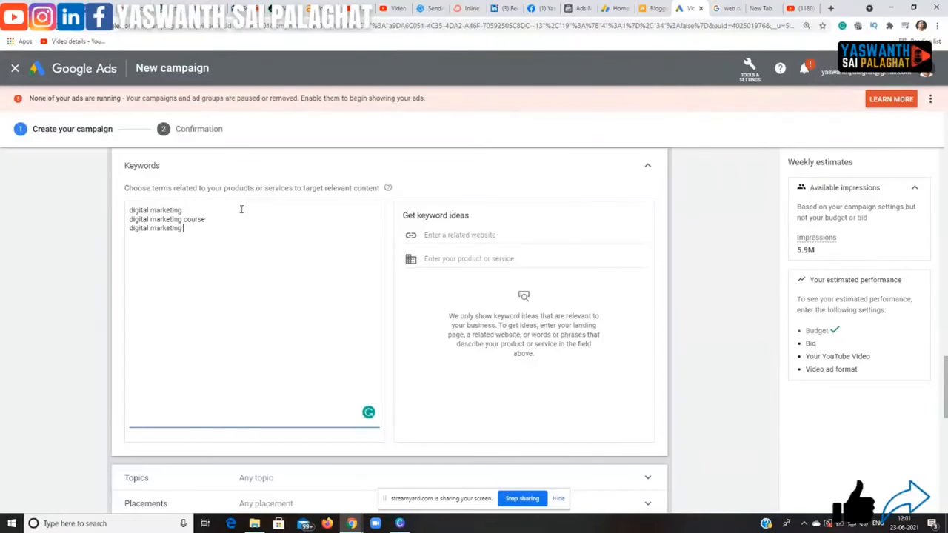
pyautogui.write('f')
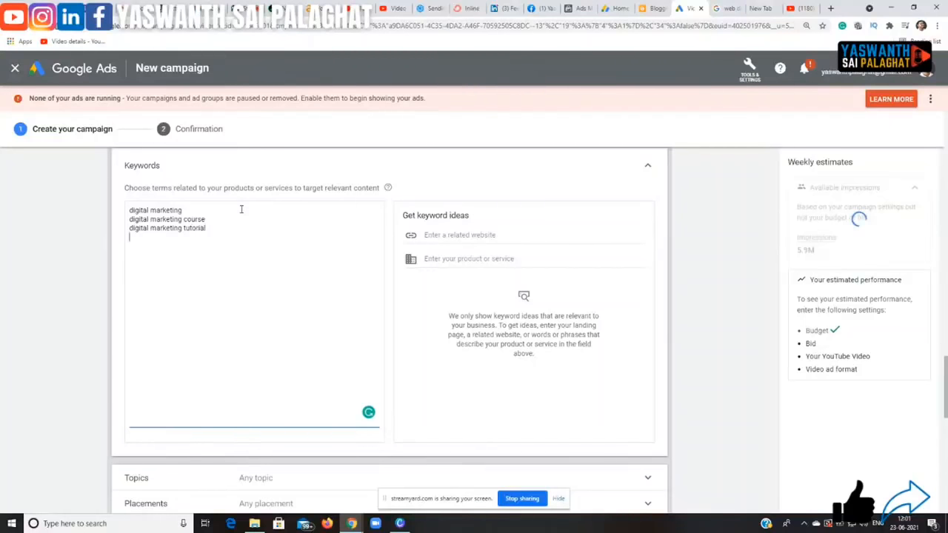
pyautogui.write('digital marketing')
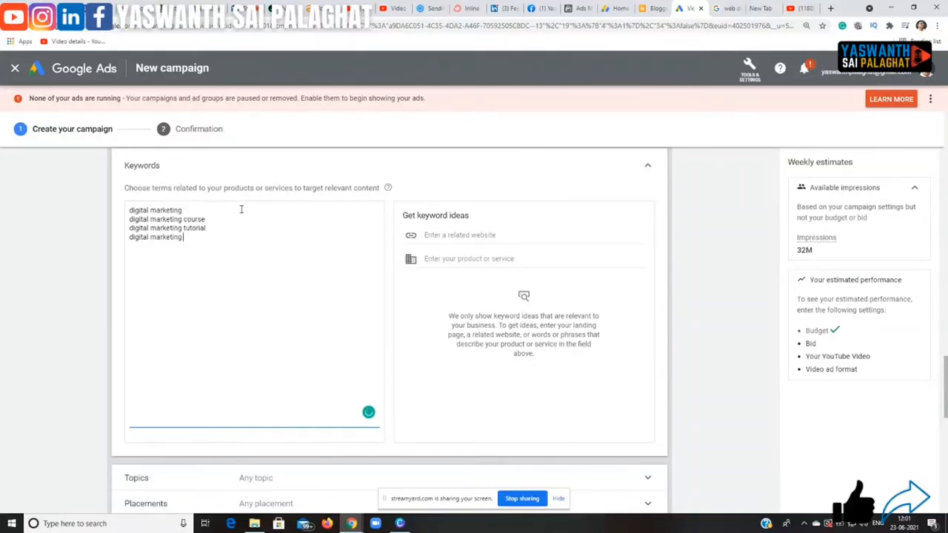
pyautogui.write(' e')
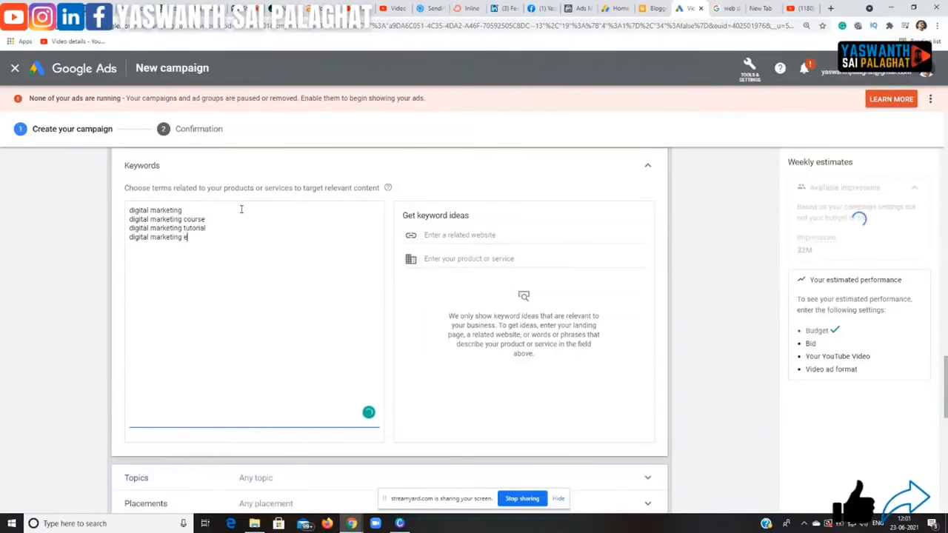
pyautogui.write('xplanation')
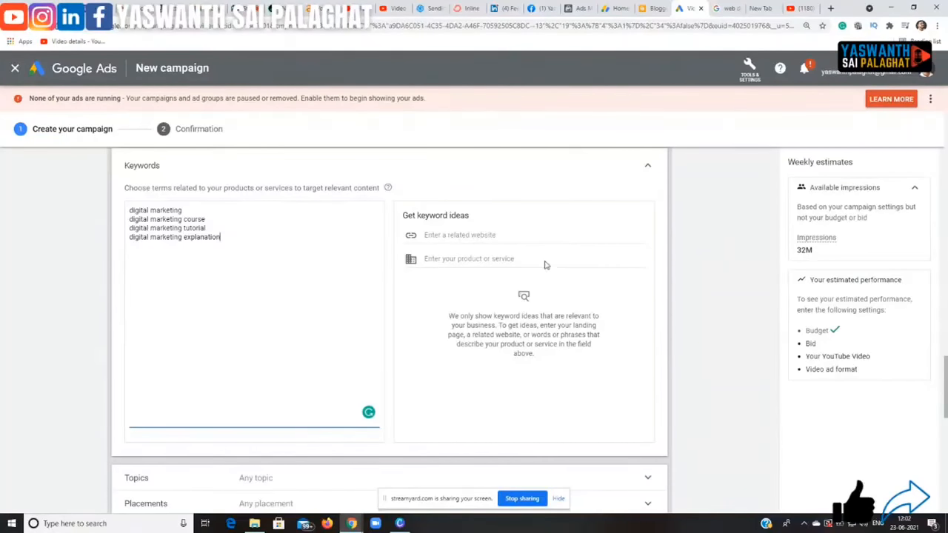
# Expand the ad group's topic targeting and select the Jobs & Education topic
pyautogui.scroll(1, 687, 198)
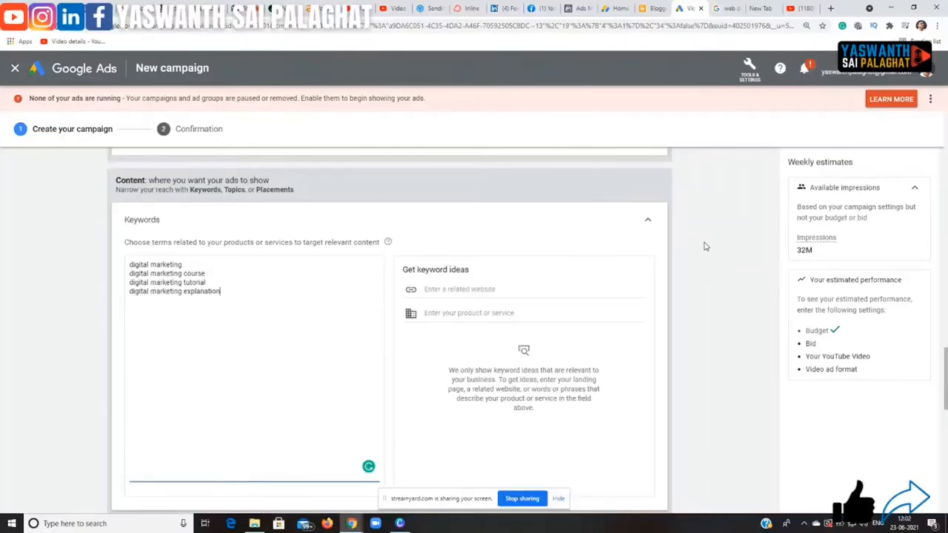
pyautogui.scroll(-1, 706, 247)
pyautogui.scroll(-4, 716, 264)
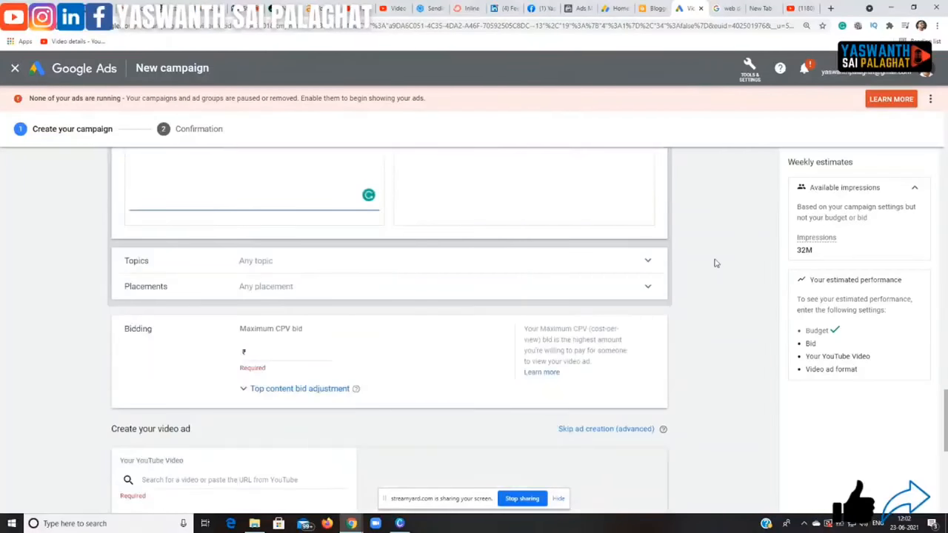
pyautogui.click(399, 270)
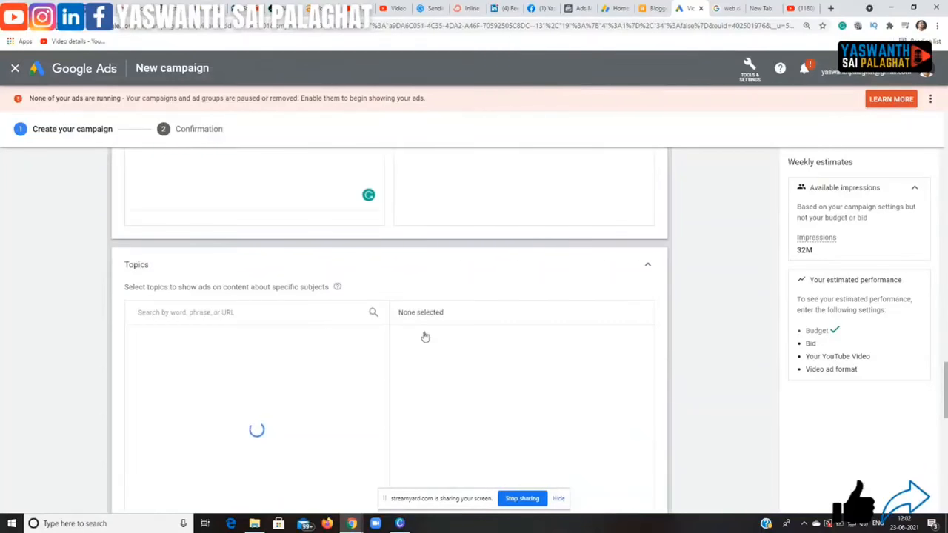
pyautogui.scroll(-1, 705, 271)
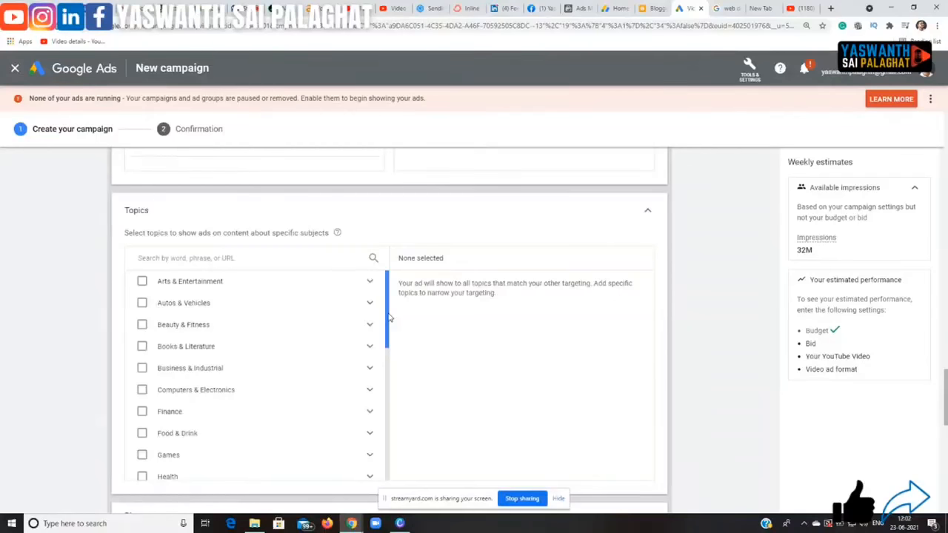
pyautogui.moveTo(390, 318)
pyautogui.mouseDown()
pyautogui.moveTo(386, 397)
pyautogui.moveTo(391, 340)
pyautogui.mouseUp()
pyautogui.scroll(1, 389, 324)
pyautogui.moveTo(389, 315); pyautogui.dragTo(392, 409)
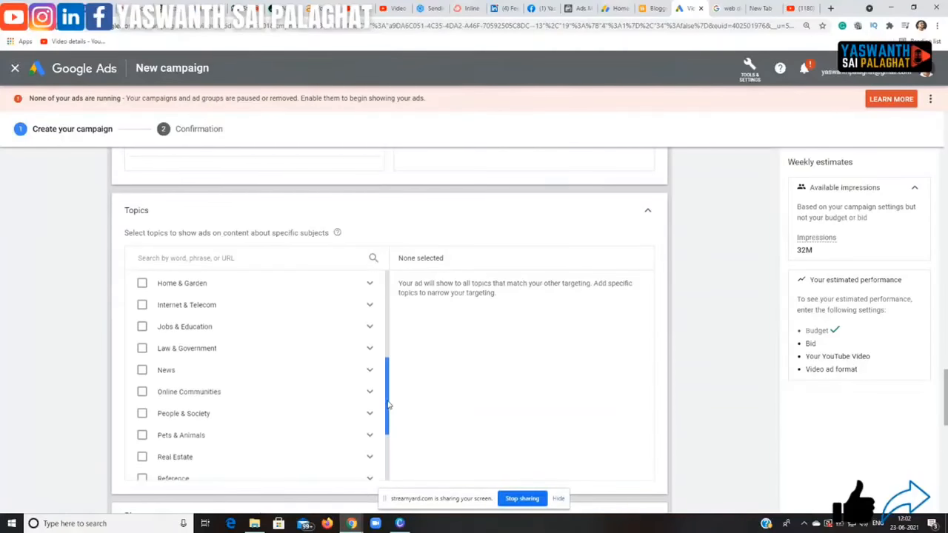
pyautogui.click(148, 327)
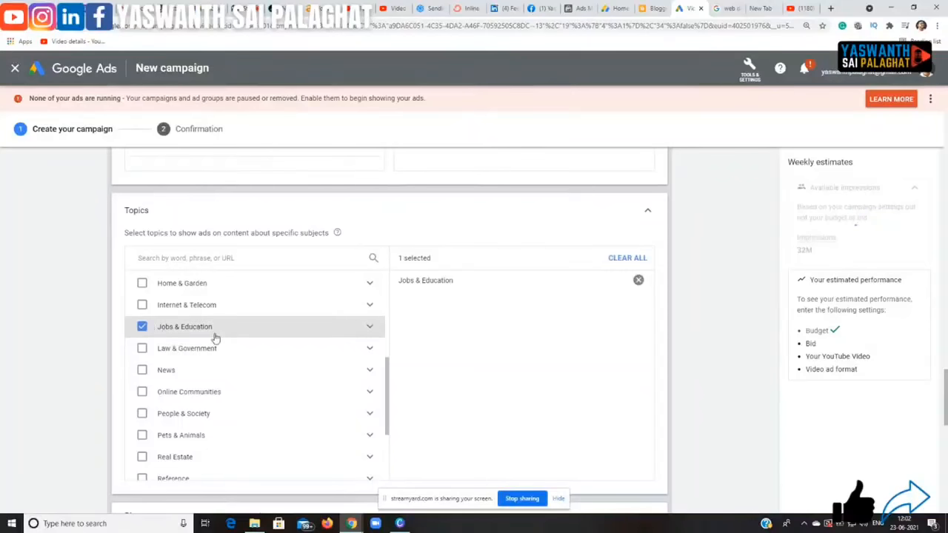
# Add the topics Internet & Telecom, Computers & Electronics and Books & Literature, and collapse the topic targeting
pyautogui.scroll(-4, 299, 397)
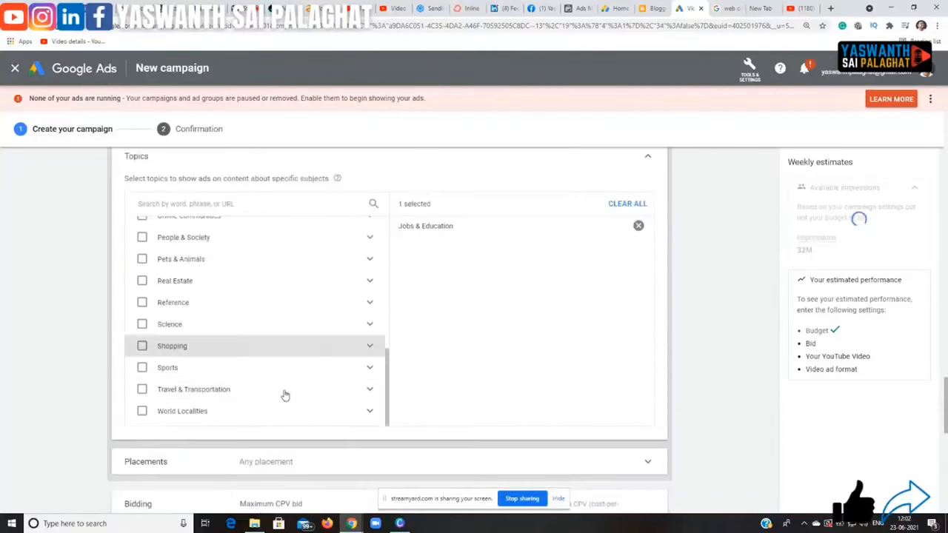
pyautogui.scroll(3, 292, 309)
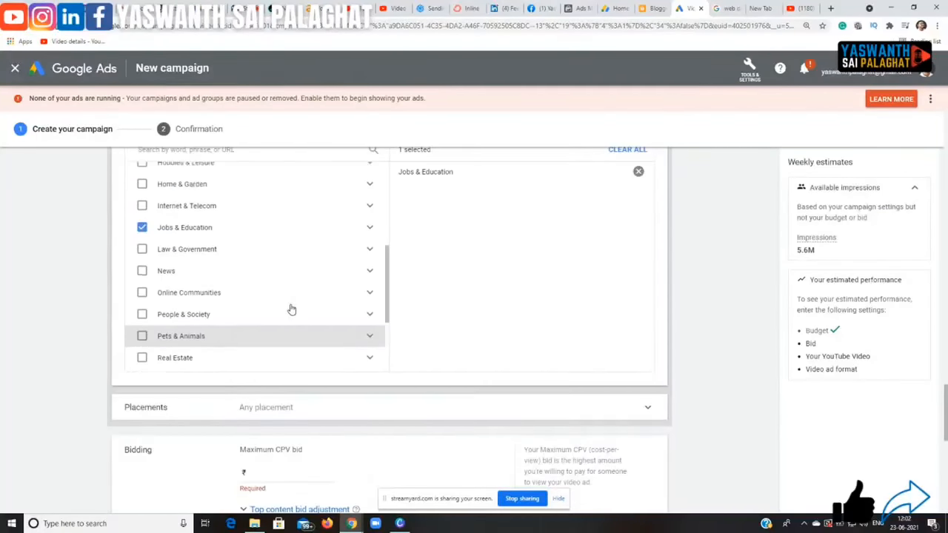
pyautogui.click(142, 272)
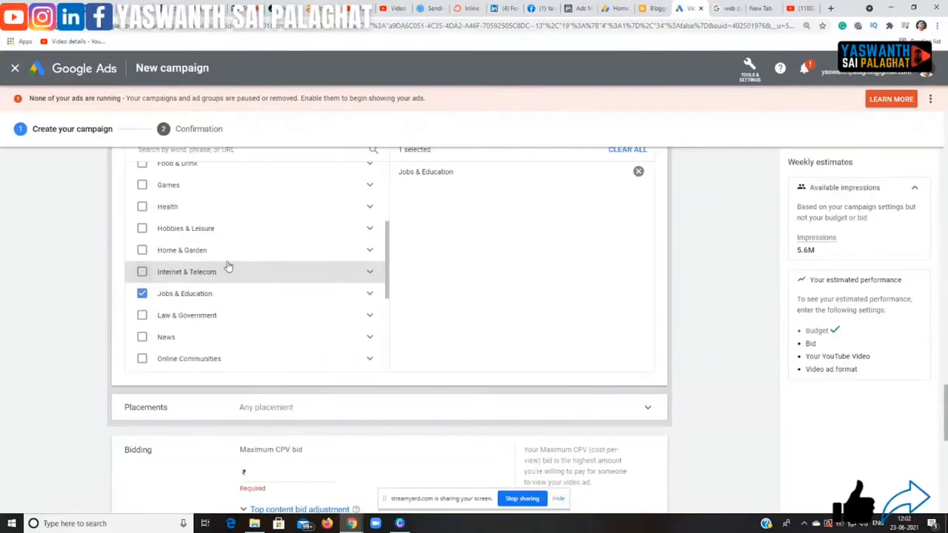
pyautogui.scroll(2, 243, 274)
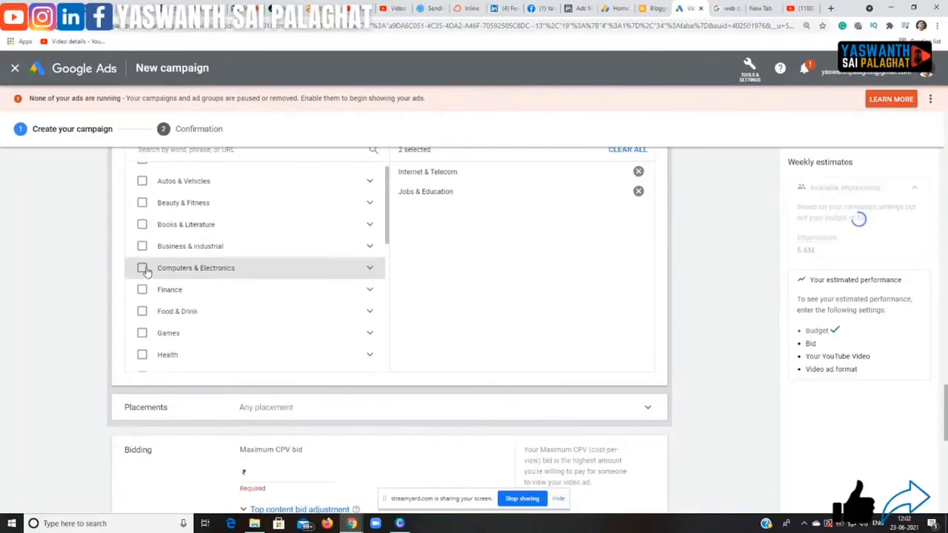
pyautogui.click(143, 270)
pyautogui.scroll(1, 185, 263)
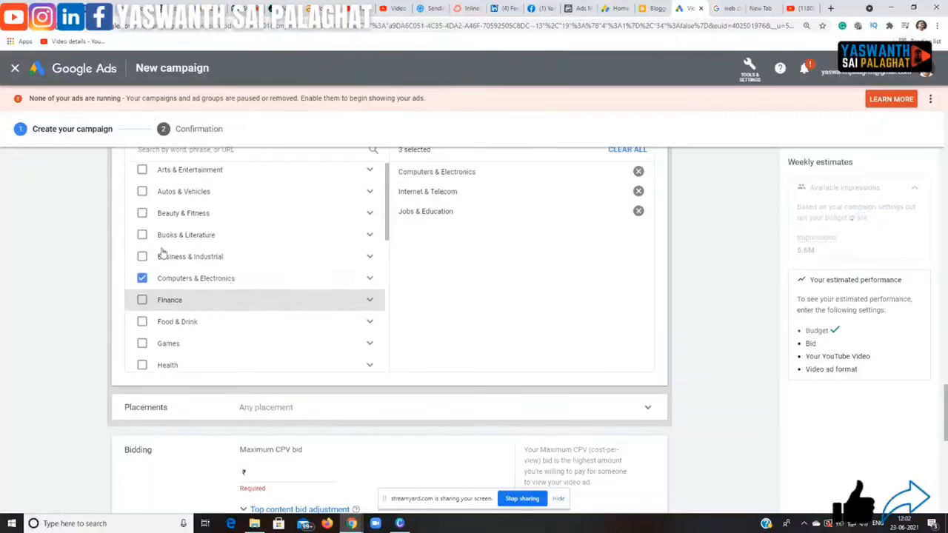
pyautogui.click(141, 241)
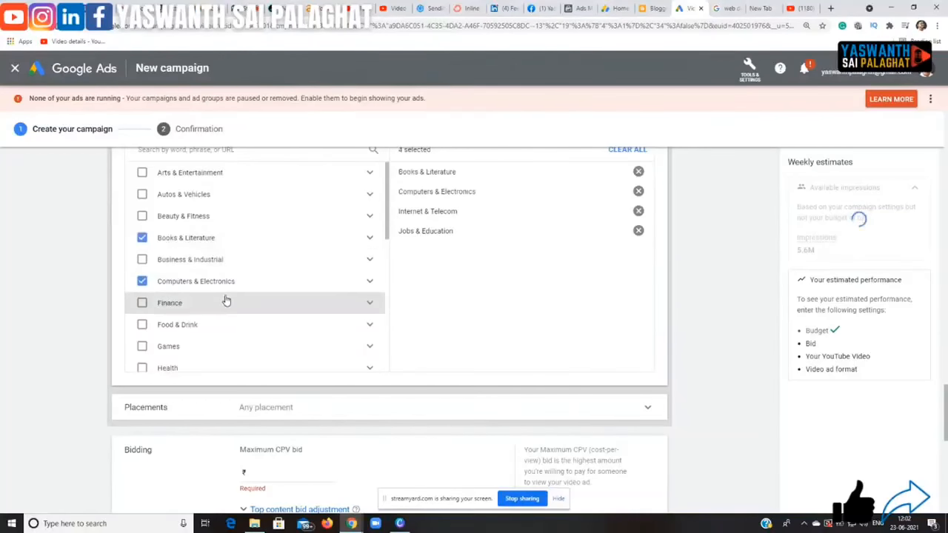
pyautogui.scroll(2, 227, 300)
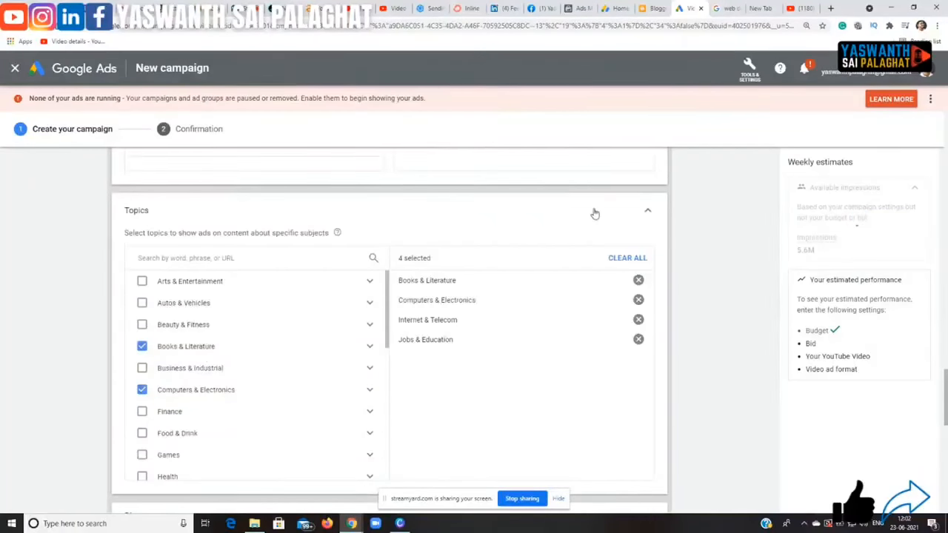
pyautogui.click(646, 216)
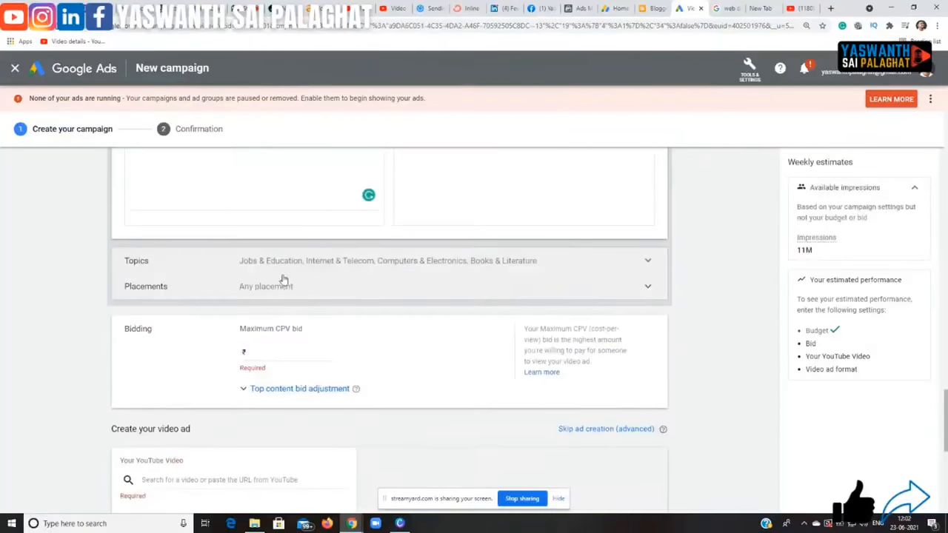
# Review the ad group's bidding section and the campaign's bid strategy, budget, location and language settings
pyautogui.scroll(-1, 593, 267)
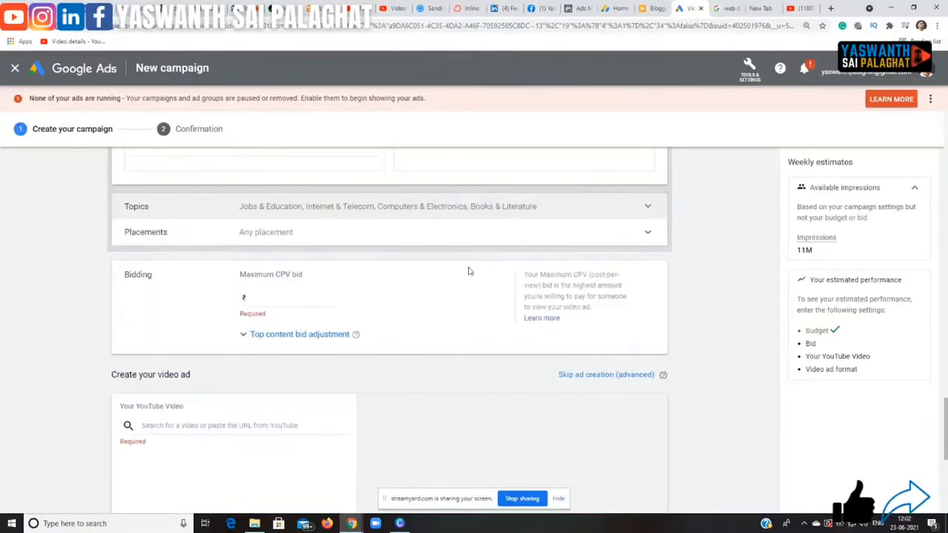
pyautogui.scroll(-1, 674, 269)
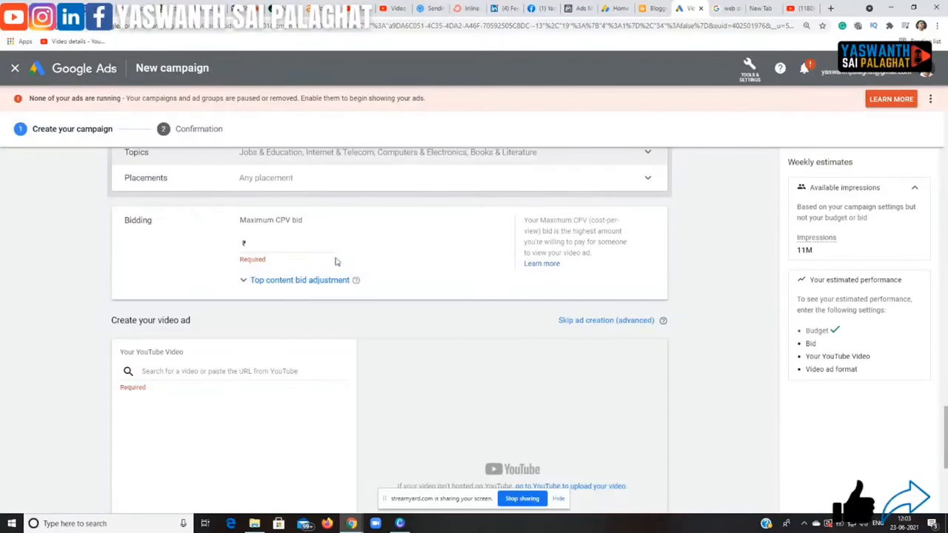
pyautogui.scroll(15, 694, 223)
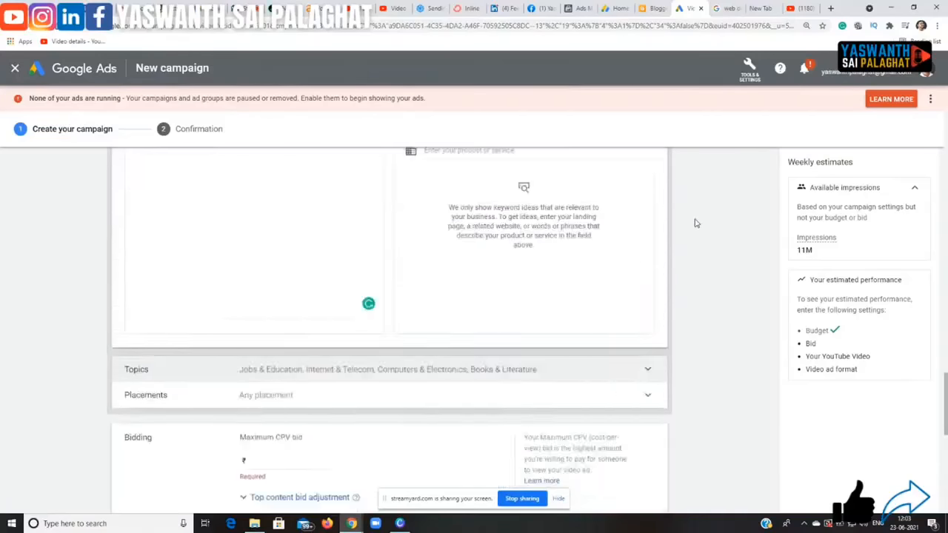
pyautogui.scroll(15, 705, 239)
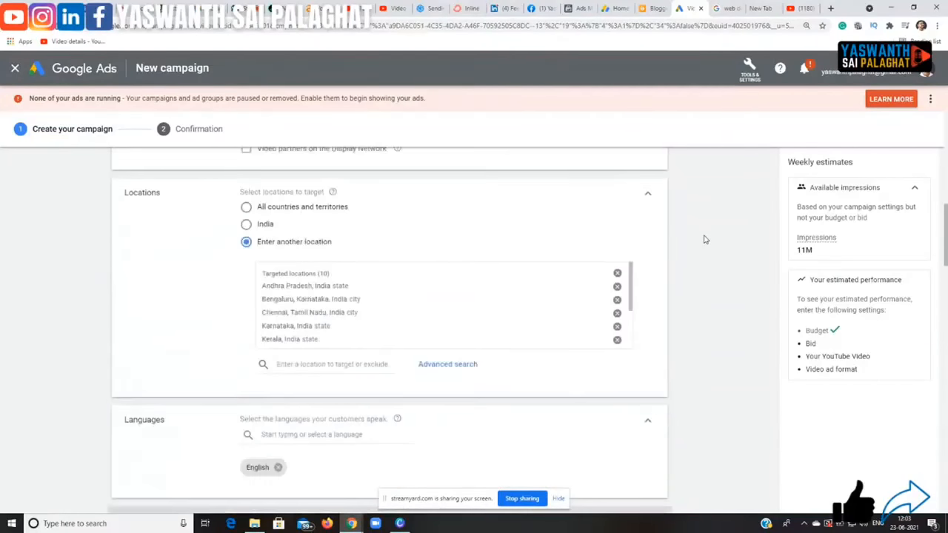
pyautogui.scroll(3, 705, 239)
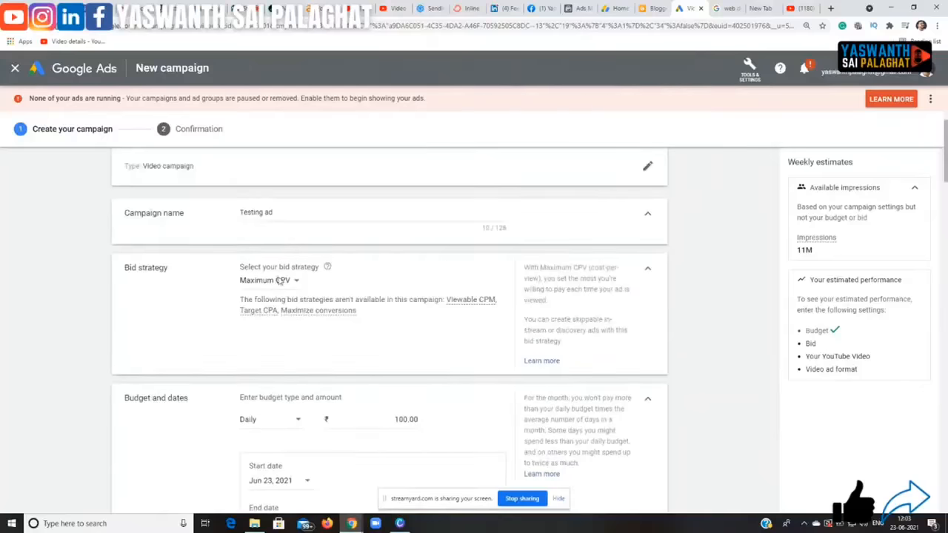
pyautogui.scroll(-1, 670, 269)
pyautogui.scroll(-20, 670, 269)
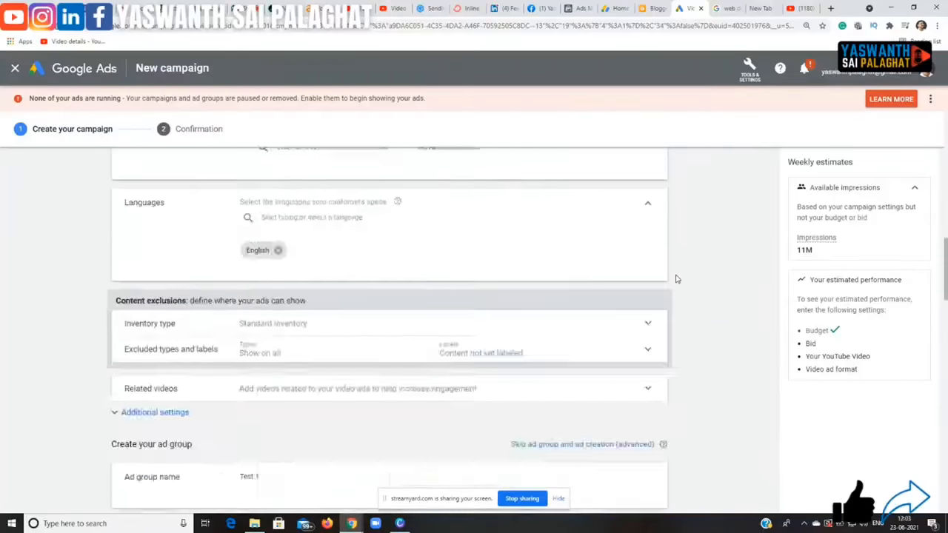
pyautogui.scroll(-4, 676, 279)
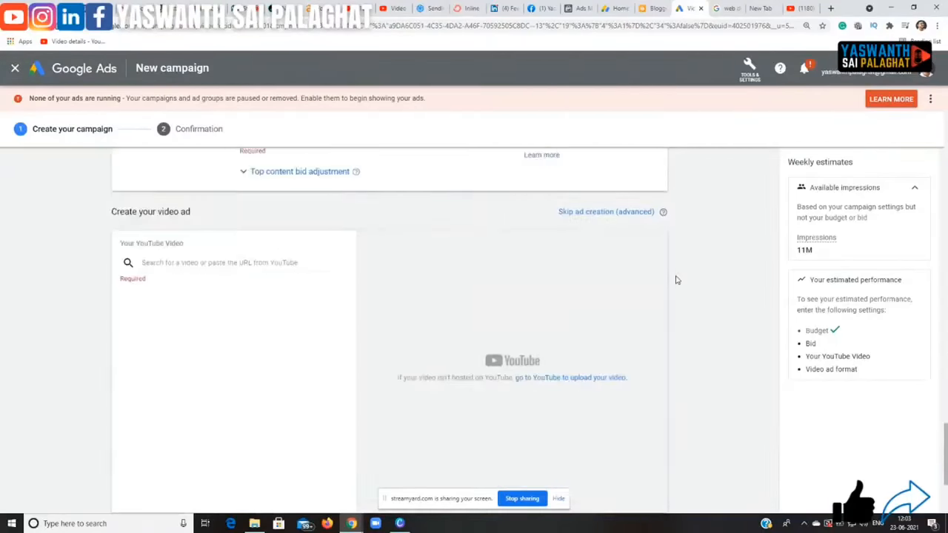
# Set the ad group's maximum CPV bid to ₹0.30
pyautogui.scroll(1, 676, 279)
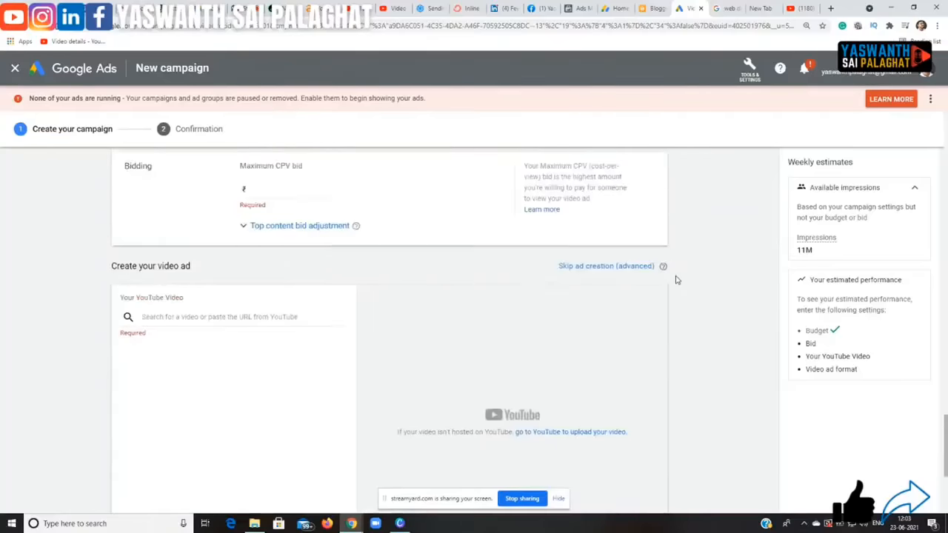
pyautogui.click(305, 189)
pyautogui.write('0.3')
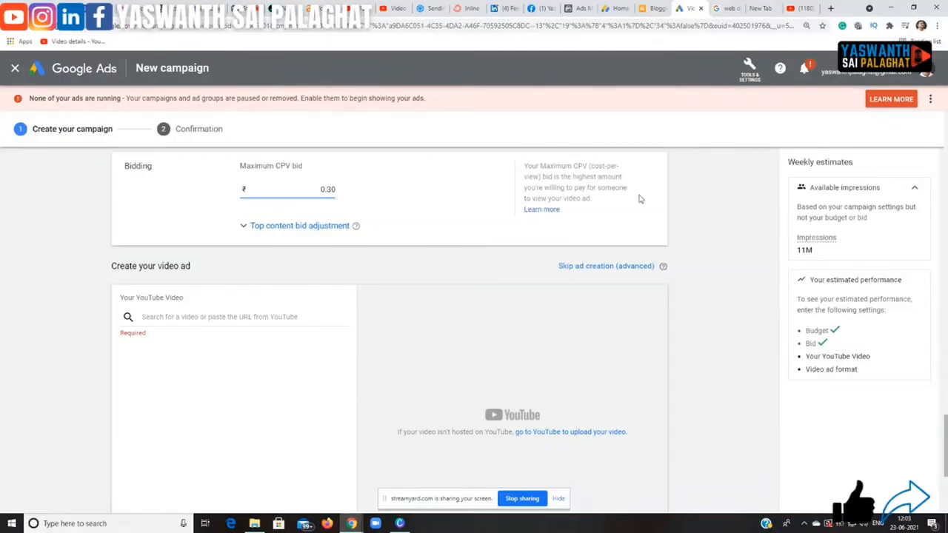
# Set the ad group's maximum CPV bid to ₹0.10
pyautogui.scroll(1, 697, 224)
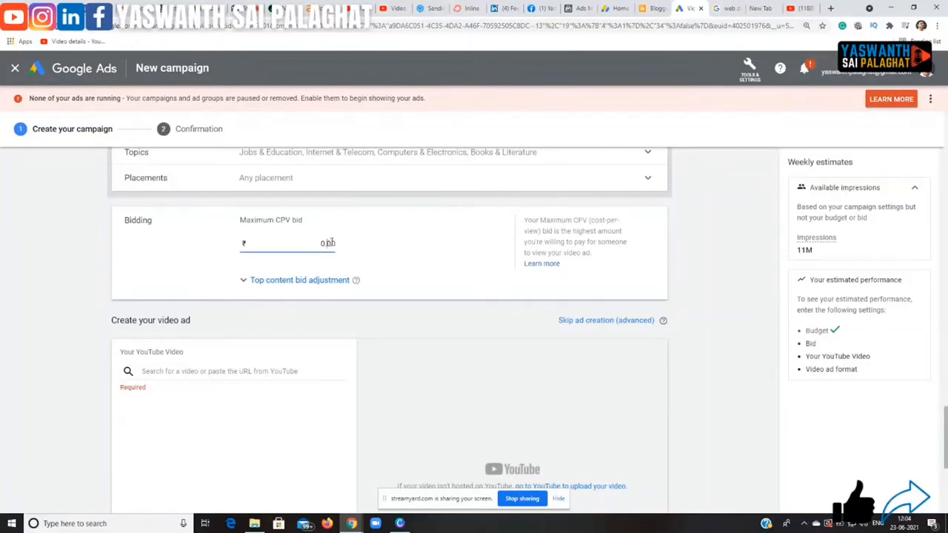
pyautogui.press('BackSpace')
pyautogui.write('1')
pyautogui.scroll(2, 687, 221)
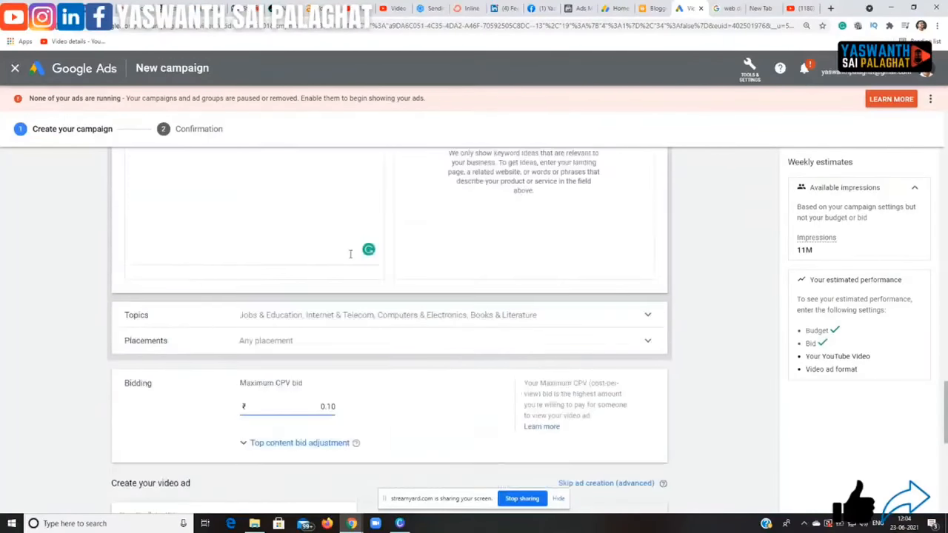
# Set the ad group's maximum CPV bid to ₹0.20
pyautogui.scroll(-1, 689, 227)
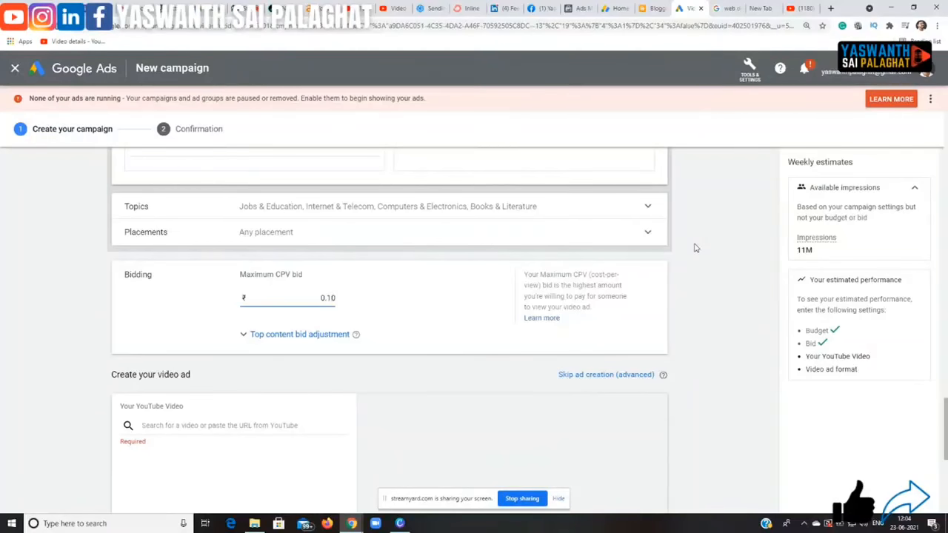
pyautogui.press('BackSpace')
pyautogui.write('5')
pyautogui.press('BackSpace')
pyautogui.write('2')
pyautogui.scroll(-1, 603, 293)
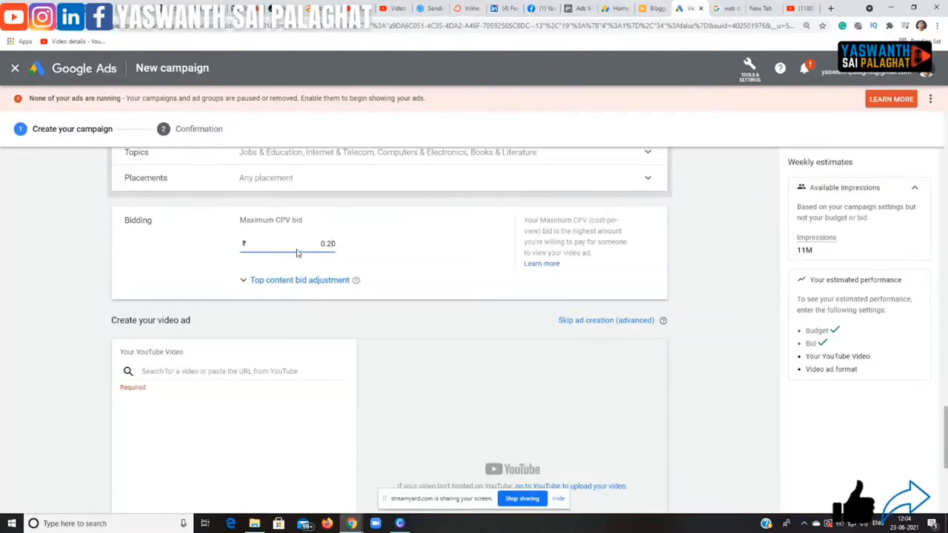
# Search for the ad's YouTube video by the channel owner's name and select the first Digital Marketing for Beginners Online Training video, 01:01:28 long
pyautogui.click(214, 371)
pyautogui.scroll(-1, 717, 300)
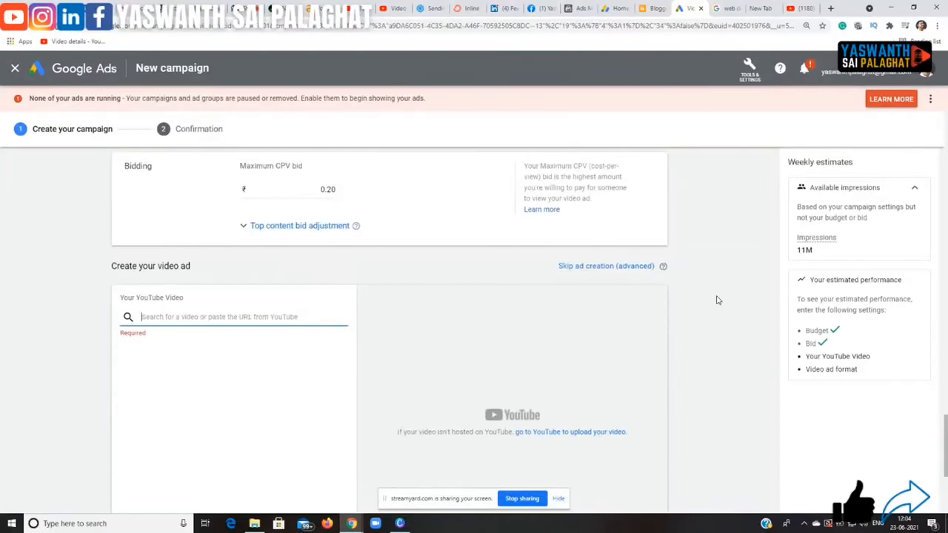
pyautogui.write('yaswant')
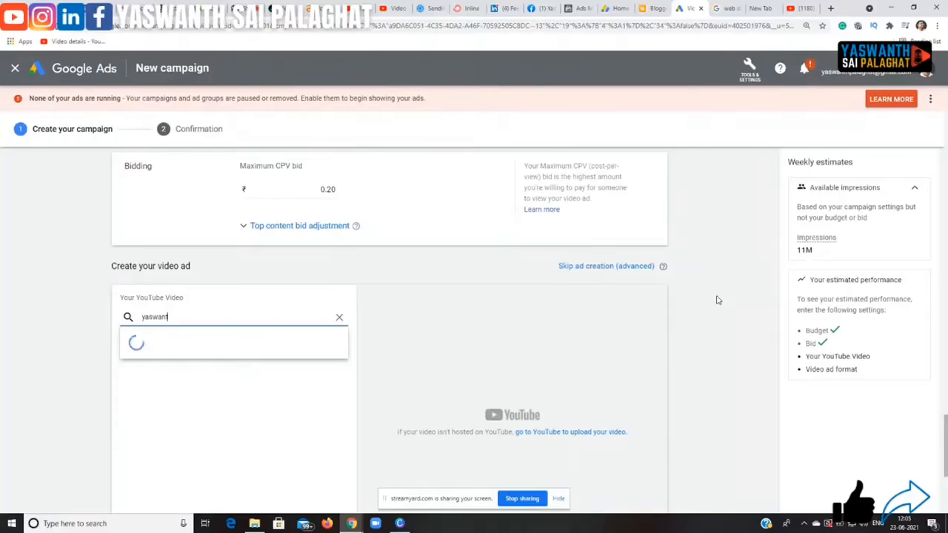
pyautogui.write('h sai palaghat')
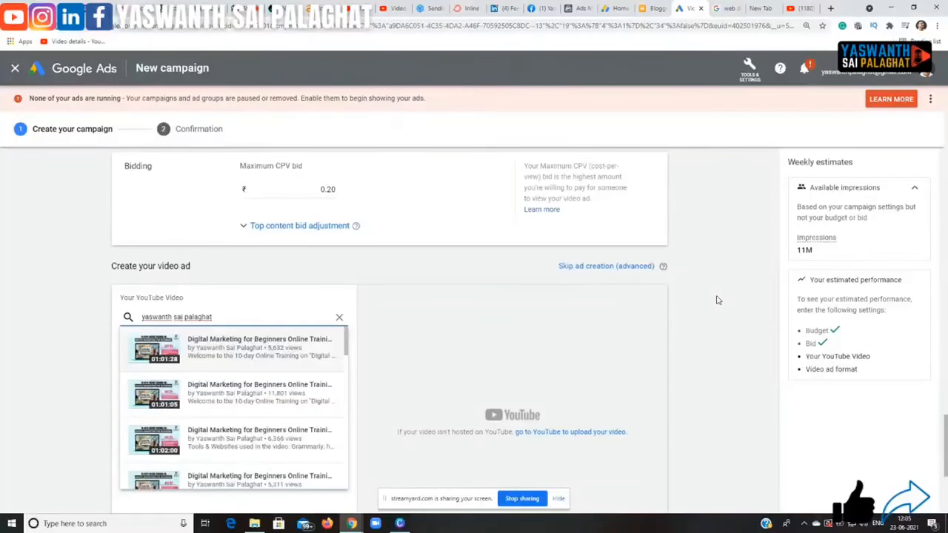
pyautogui.scroll(-3, 238, 356)
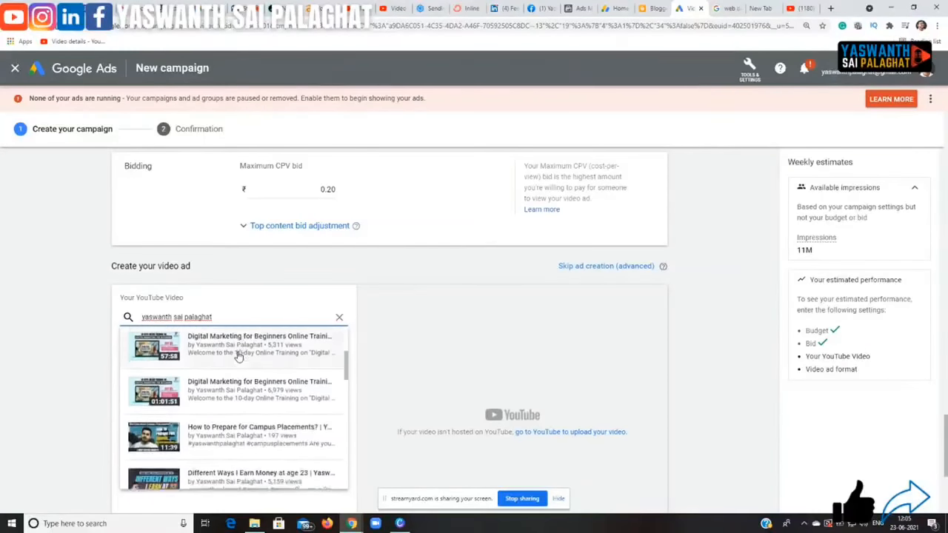
pyautogui.scroll(-2, 238, 356)
pyautogui.scroll(5, 239, 356)
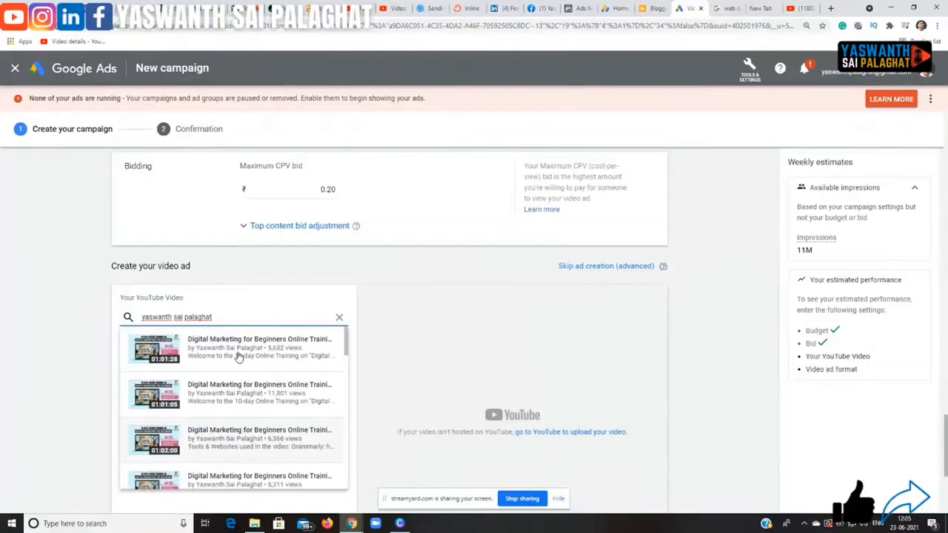
pyautogui.click(231, 354)
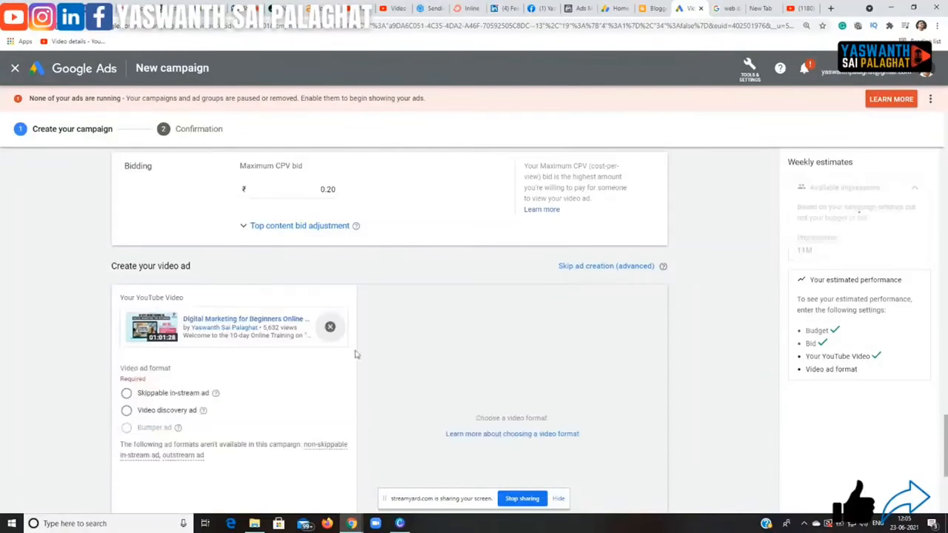
# Choose the Video discovery ad format and preview the ad as a YouTube related ad on mobile
pyautogui.scroll(-1, 404, 331)
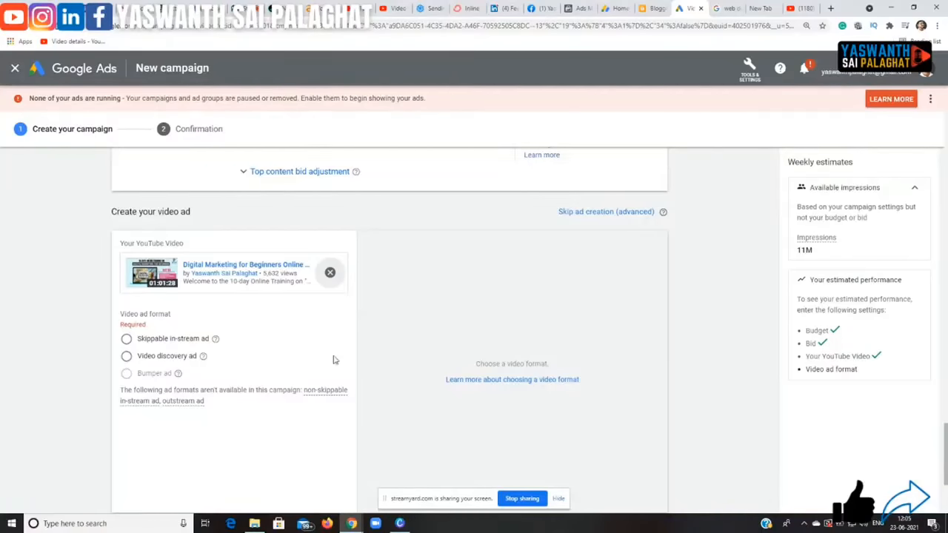
pyautogui.scroll(-3, 364, 345)
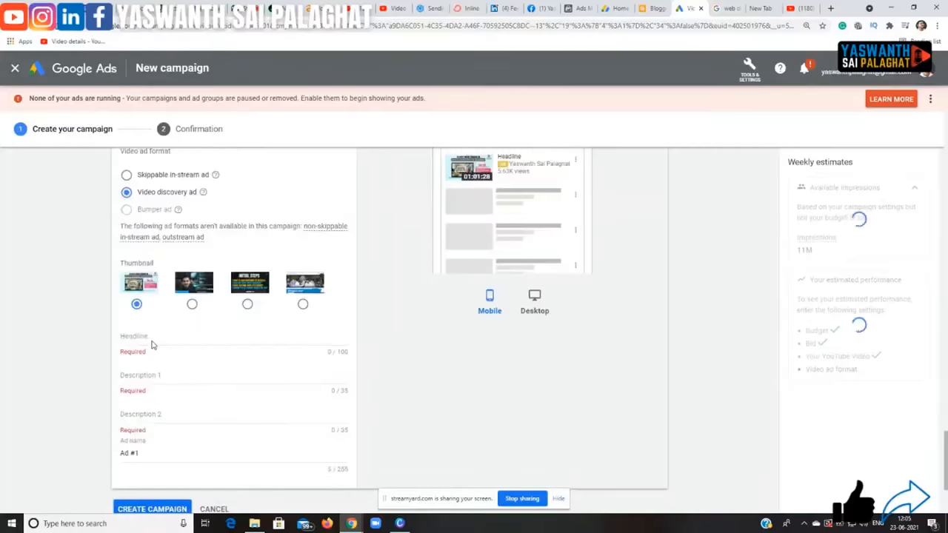
pyautogui.scroll(3, 272, 409)
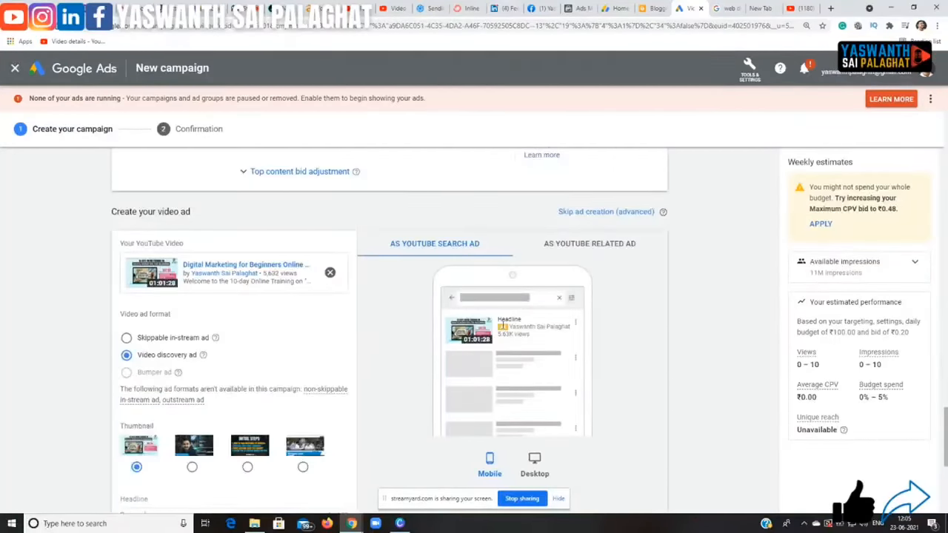
pyautogui.scroll(-1, 516, 318)
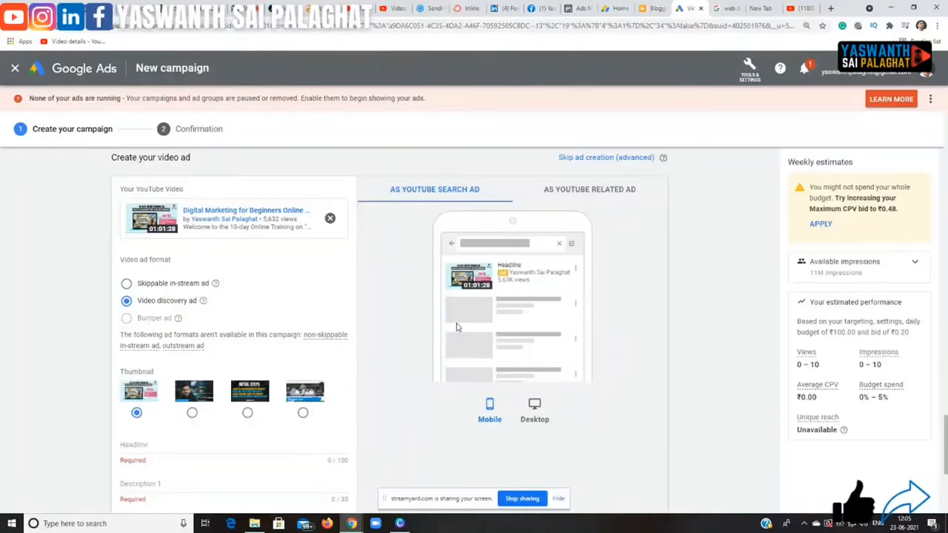
pyautogui.click(593, 194)
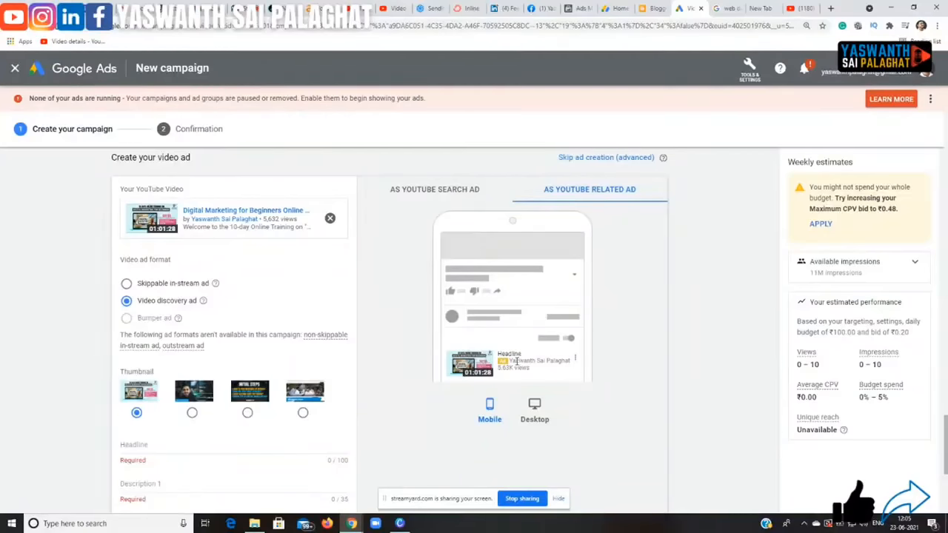
pyautogui.scroll(1, 601, 341)
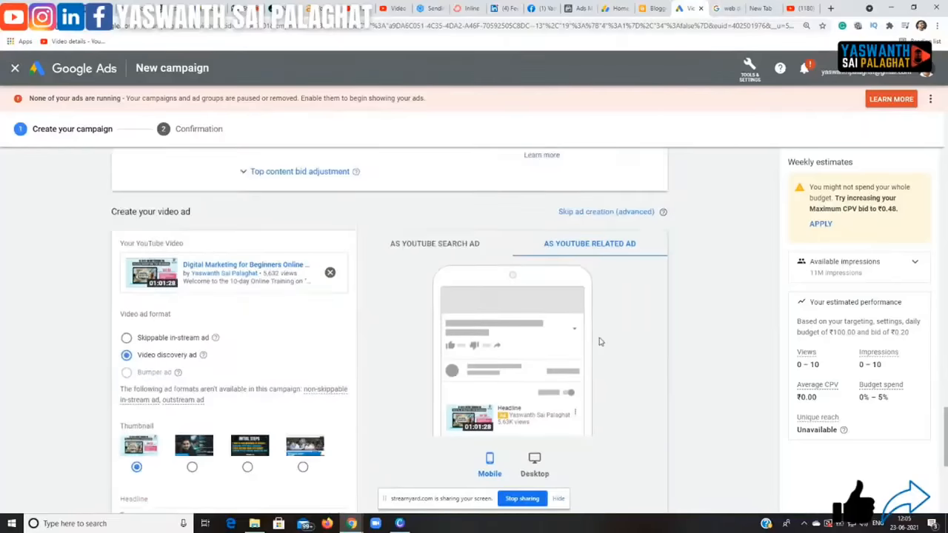
pyautogui.scroll(-3, 601, 341)
pyautogui.scroll(-2, 597, 342)
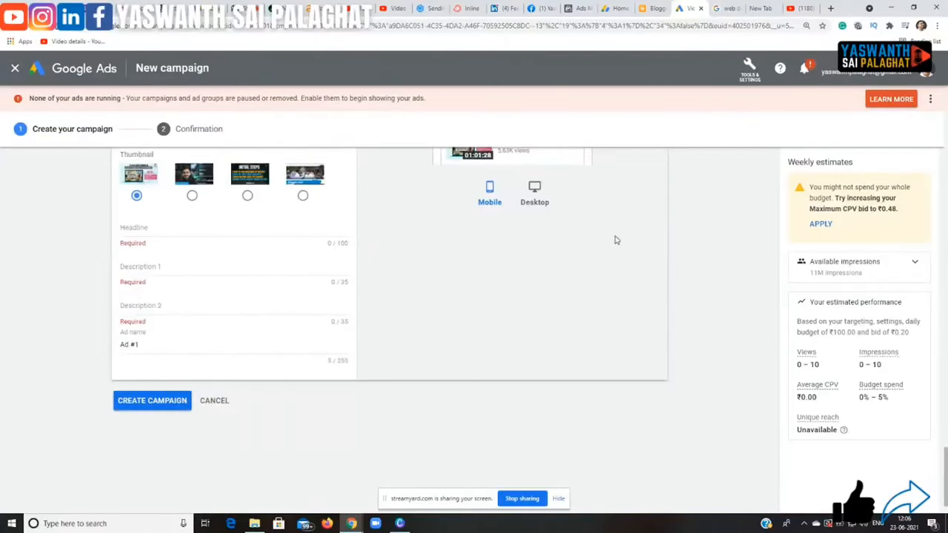
# Review the ad group's demographics, audiences, keywords, topics and bid, along with the campaign's networks and locations
pyautogui.scroll(15, 615, 240)
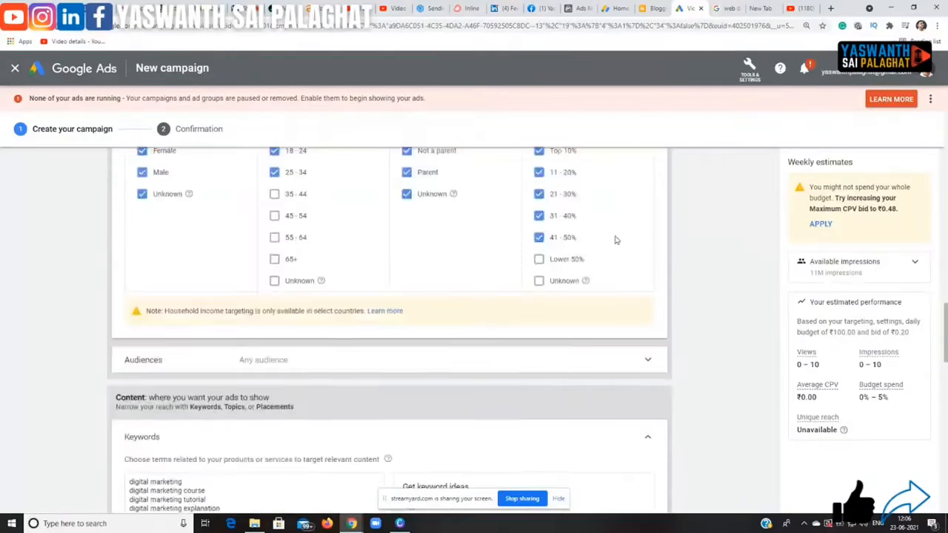
pyautogui.scroll(4, 615, 240)
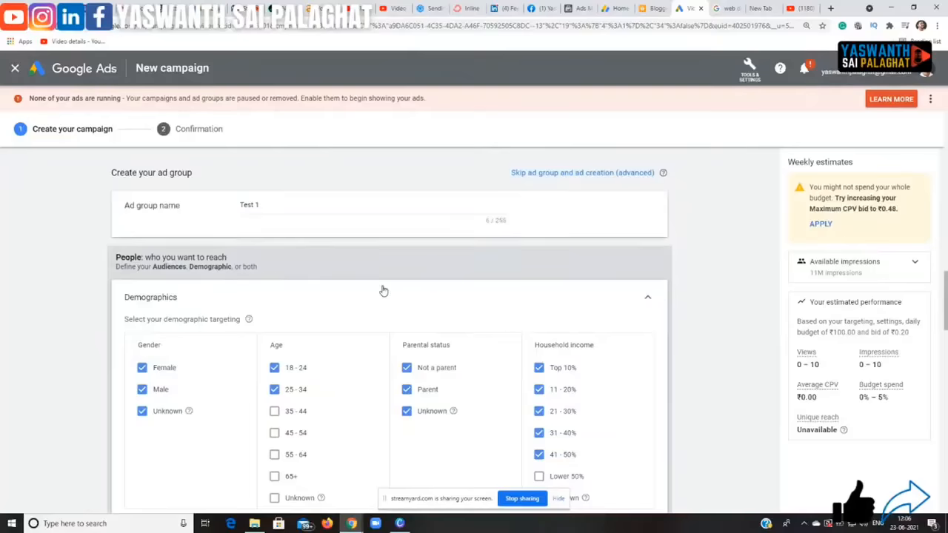
pyautogui.scroll(-1, 383, 289)
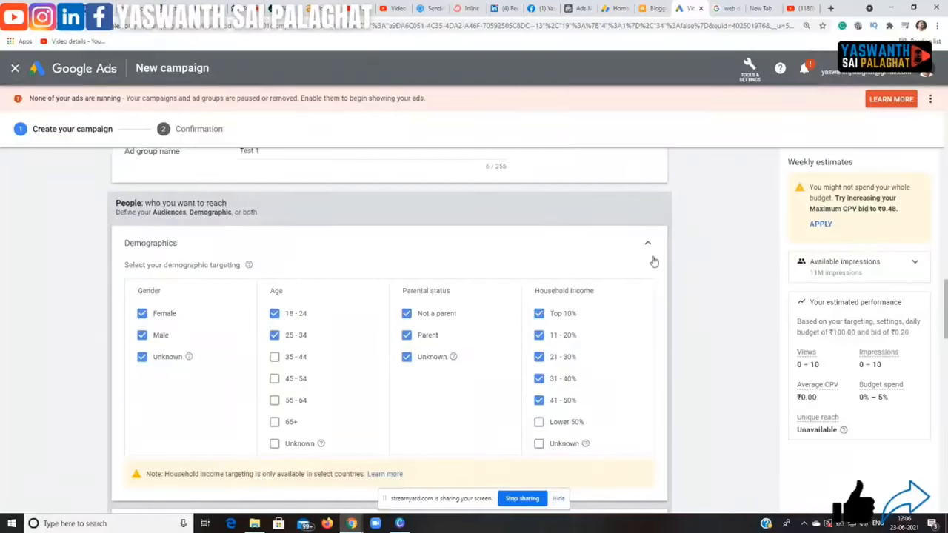
pyautogui.scroll(-5, 654, 261)
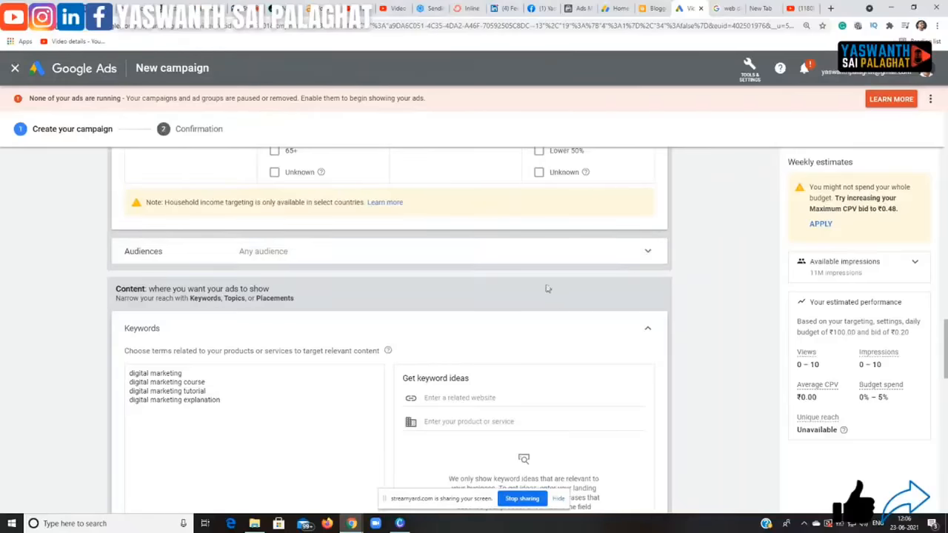
pyautogui.scroll(-1, 604, 302)
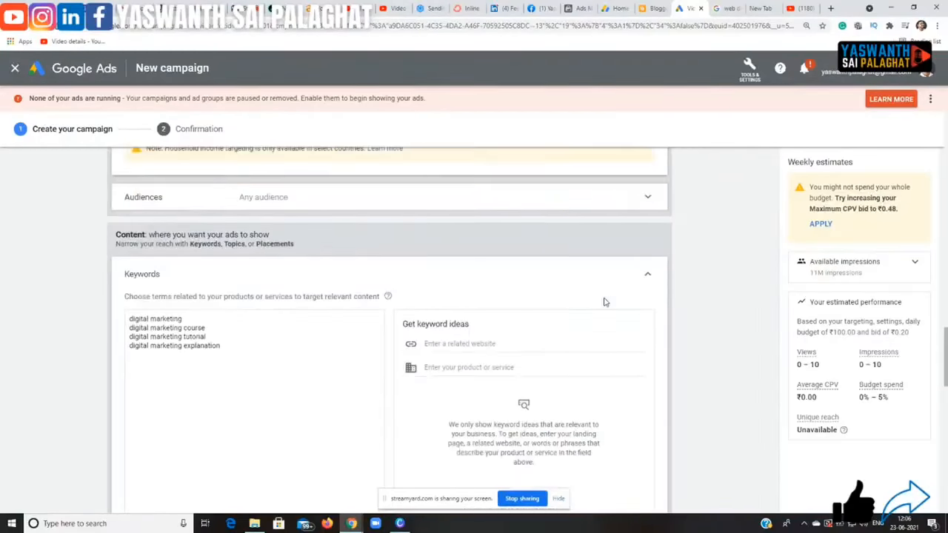
pyautogui.scroll(-1, 604, 302)
pyautogui.scroll(-4, 626, 281)
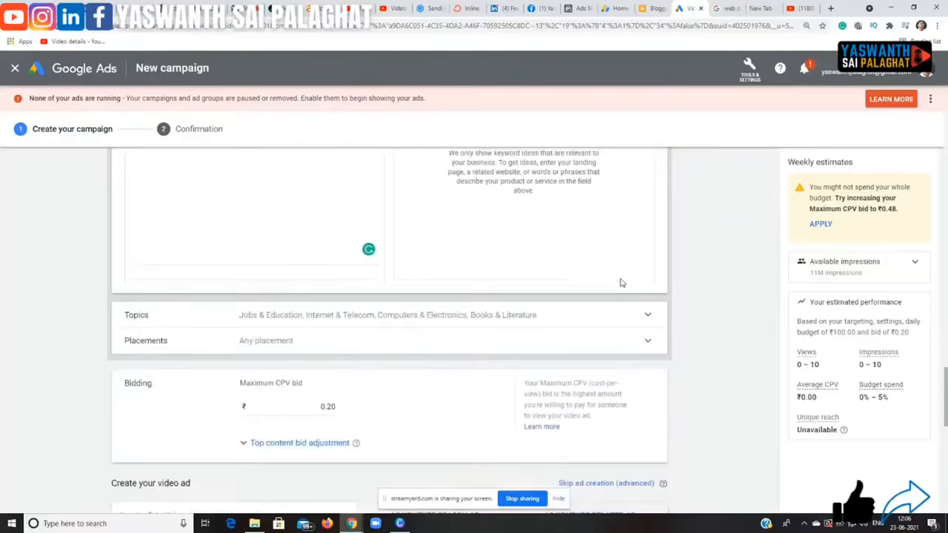
pyautogui.scroll(3, 600, 286)
pyautogui.scroll(6, 670, 248)
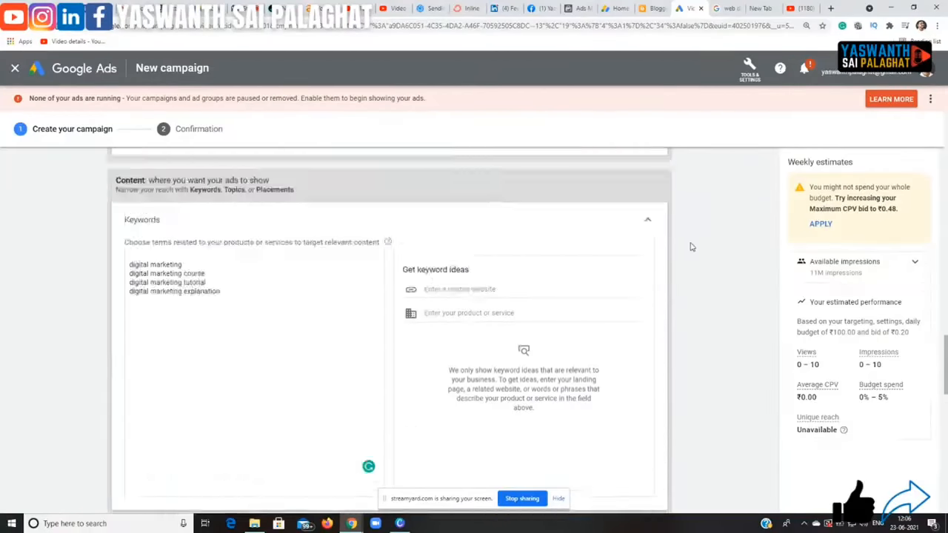
pyautogui.scroll(8, 377, 264)
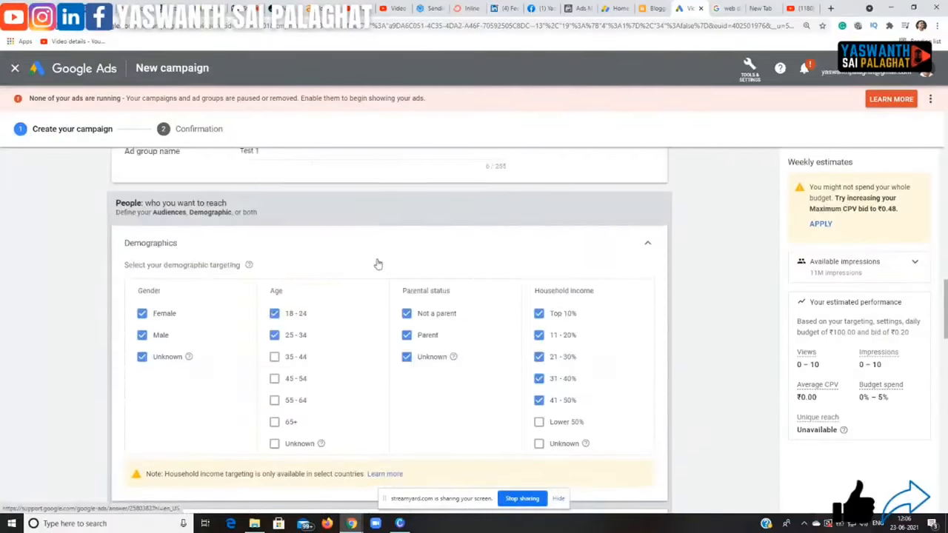
pyautogui.scroll(8, 378, 263)
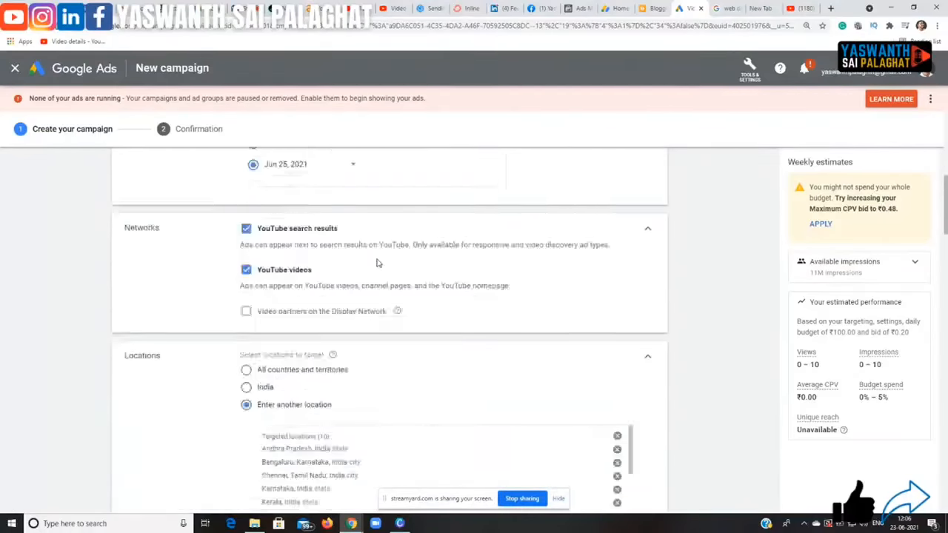
pyautogui.scroll(-20, 687, 250)
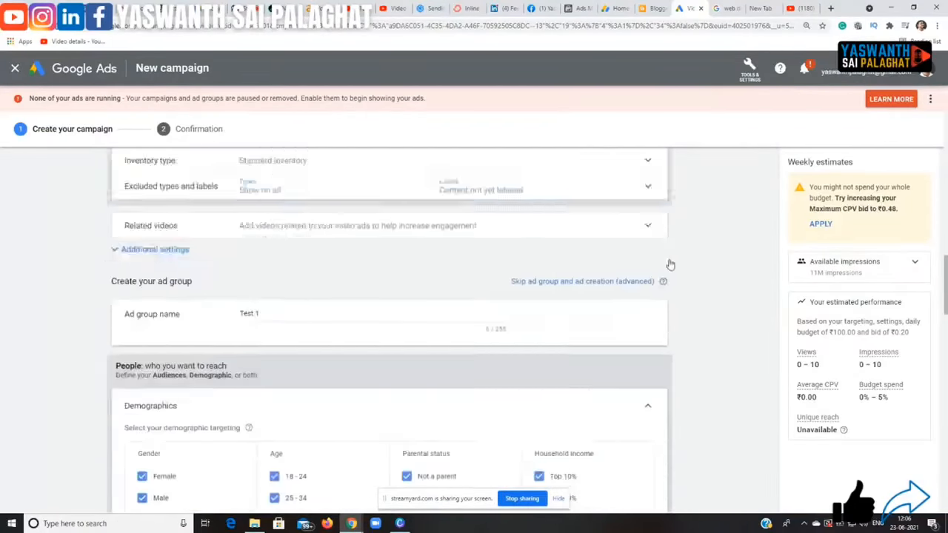
pyautogui.scroll(4, 660, 272)
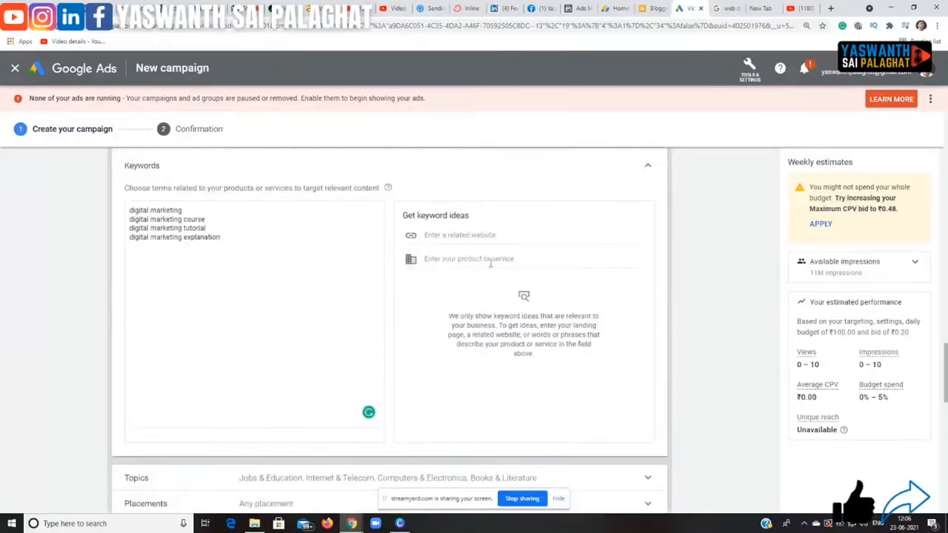
# Review the video ad's format, thumbnail and text fields, and recheck the ad group's keywords, topics and maximum CPV bid
pyautogui.scroll(-8, 667, 286)
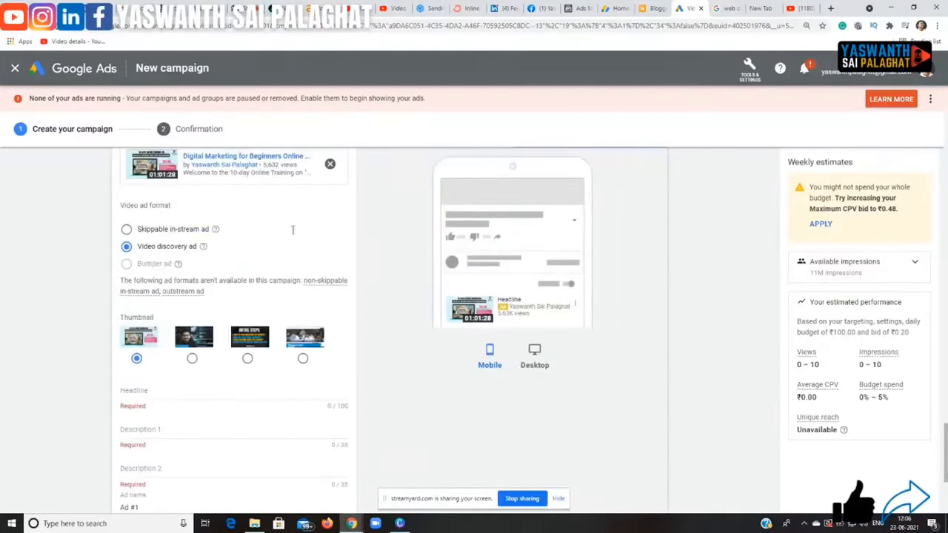
pyautogui.scroll(1, 295, 233)
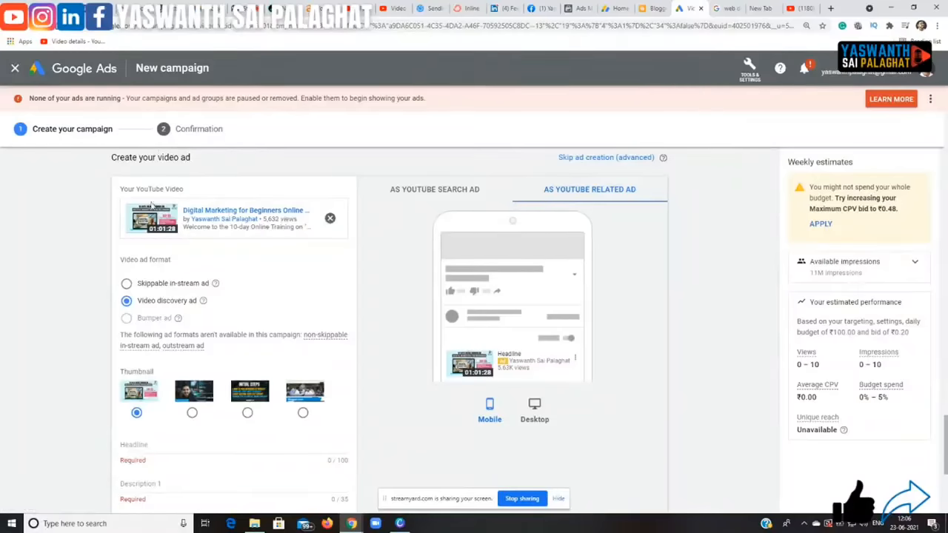
pyautogui.scroll(1, 239, 265)
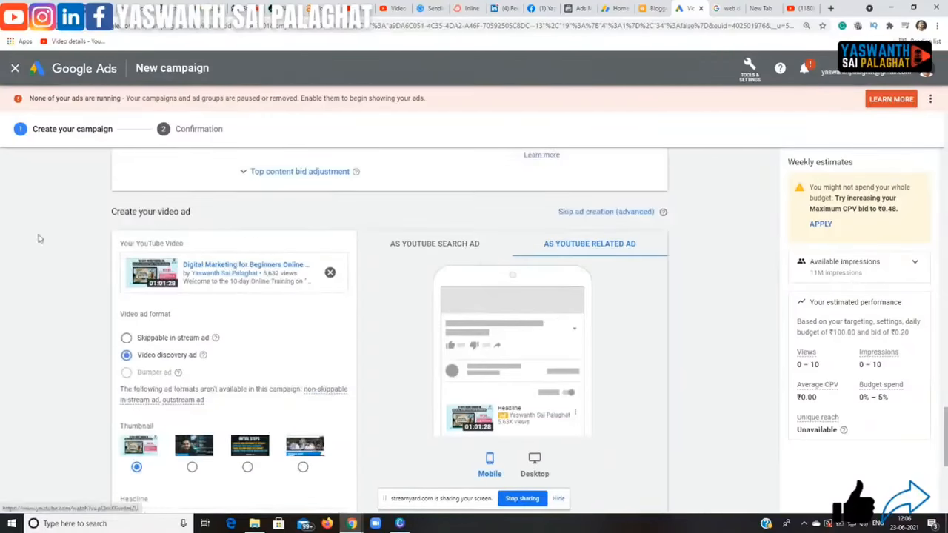
pyautogui.scroll(6, 411, 301)
pyautogui.scroll(2, 342, 297)
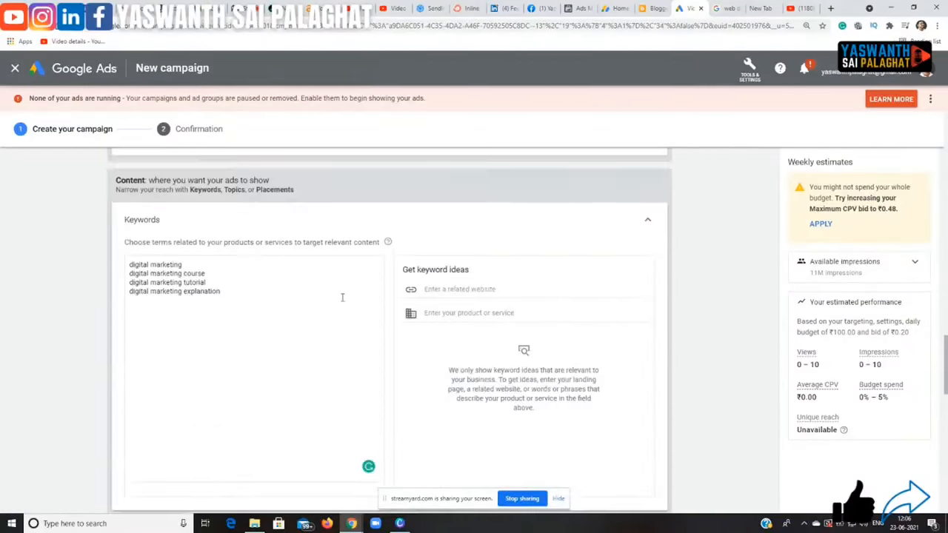
pyautogui.scroll(-3, 730, 281)
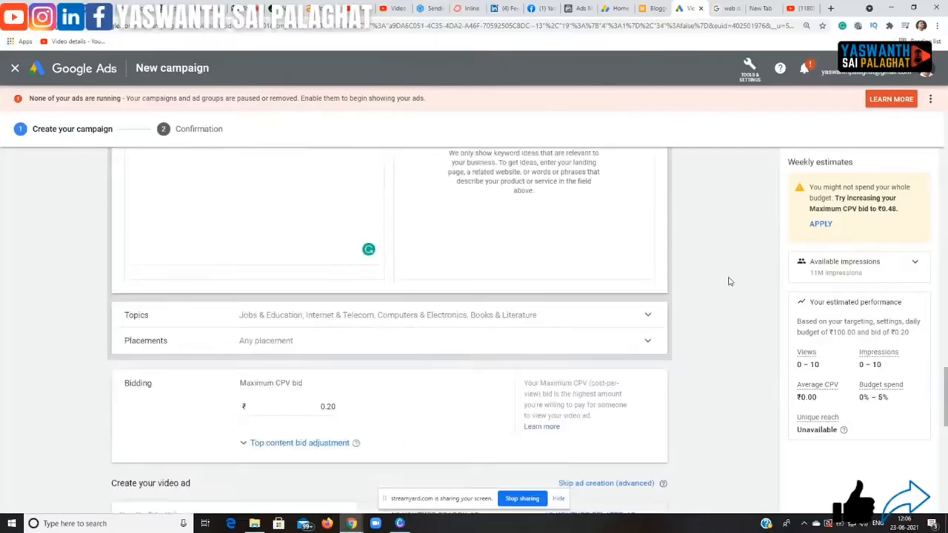
pyautogui.scroll(-2, 730, 282)
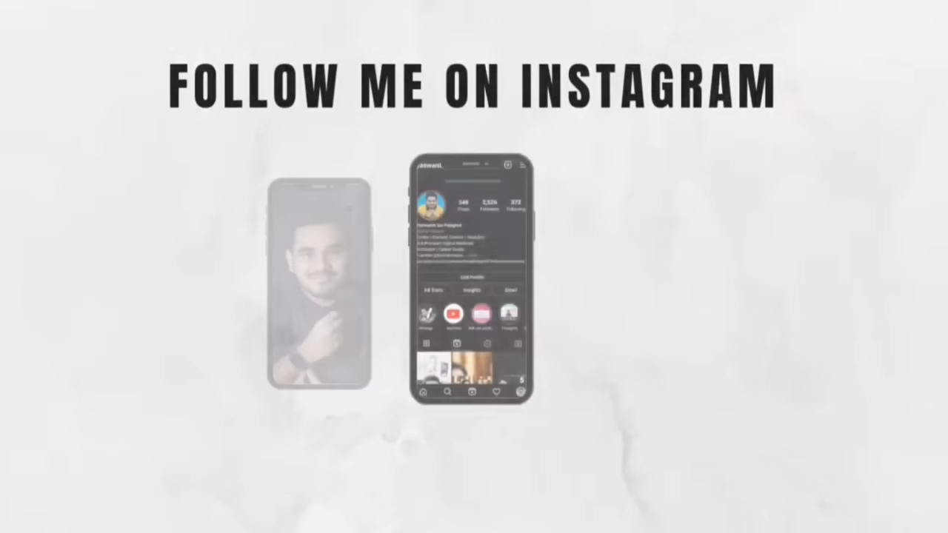